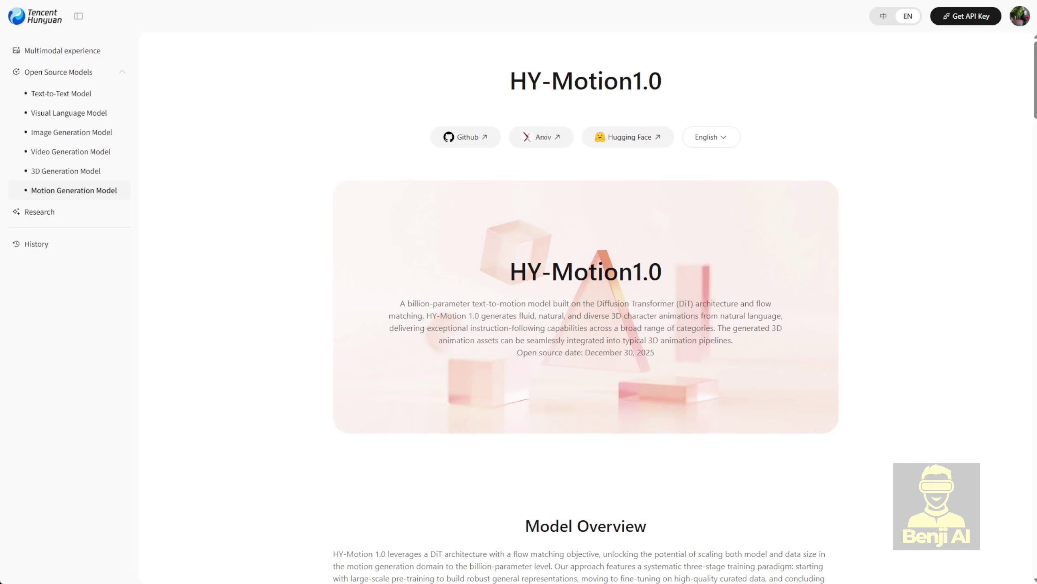
Look over the HY-Motion 1.0 page and play the basketball, soccer and golf samples under Sports & Athletics
scroll(585, 306, down, 4)
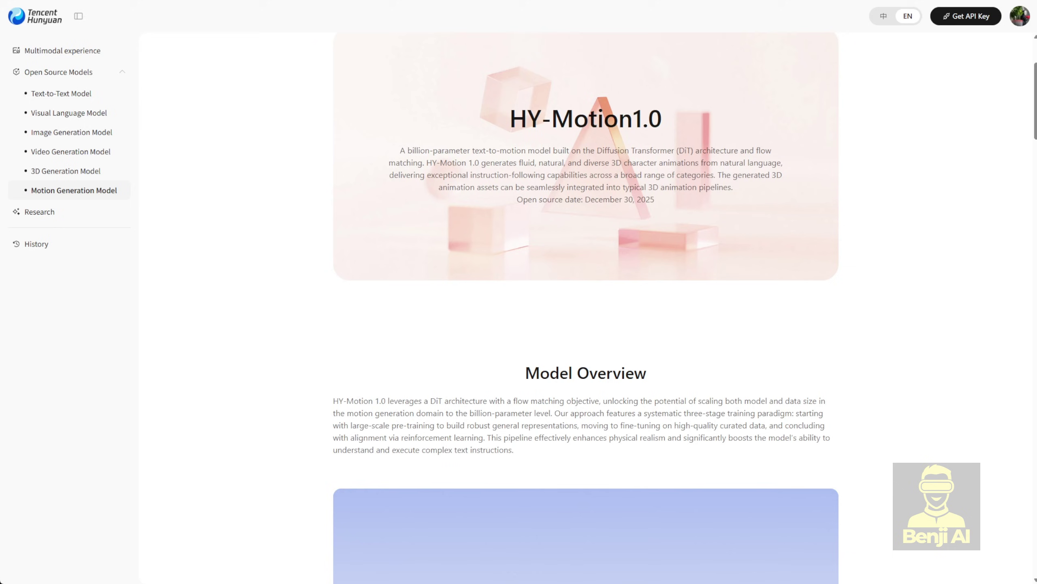
scroll(586, 306, up, 3)
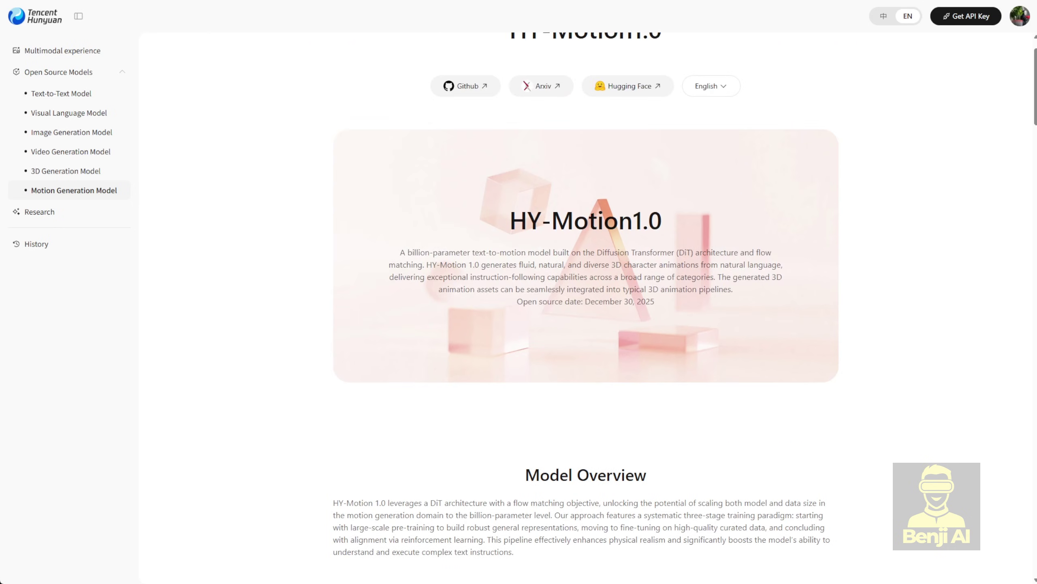
scroll(714, 352, down, 10)
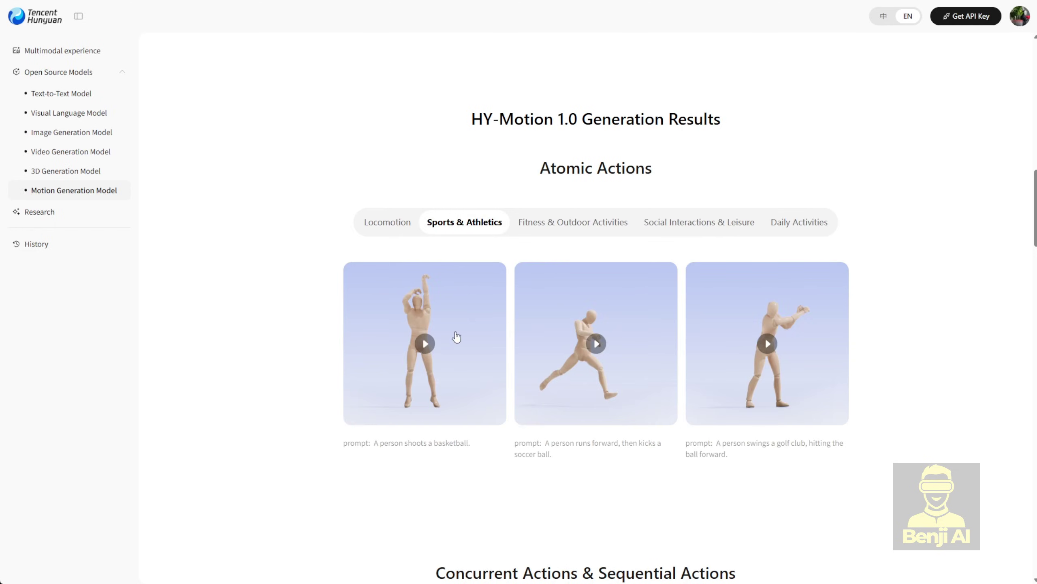
click(456, 338)
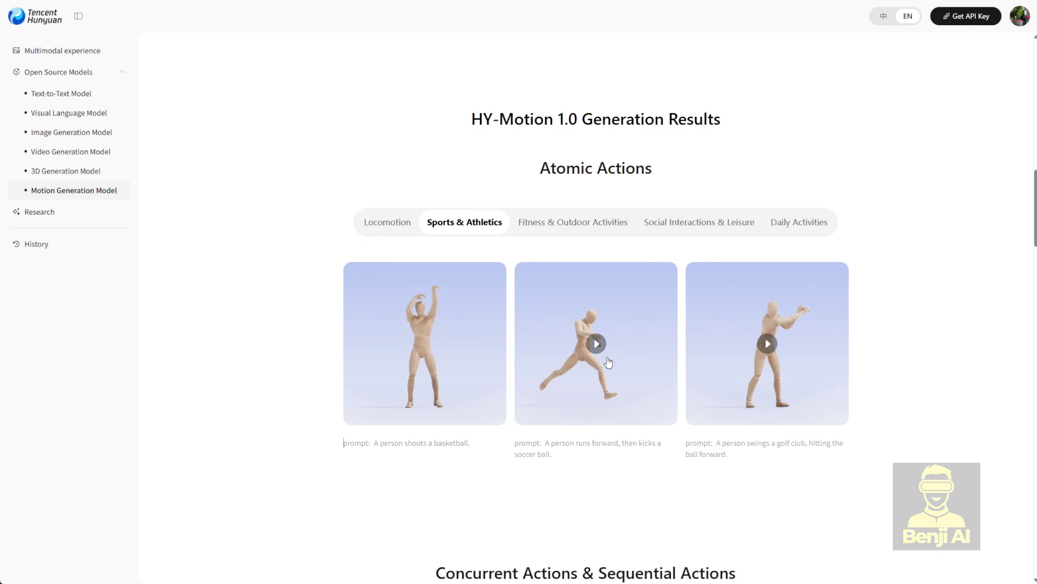
click(622, 372)
click(778, 344)
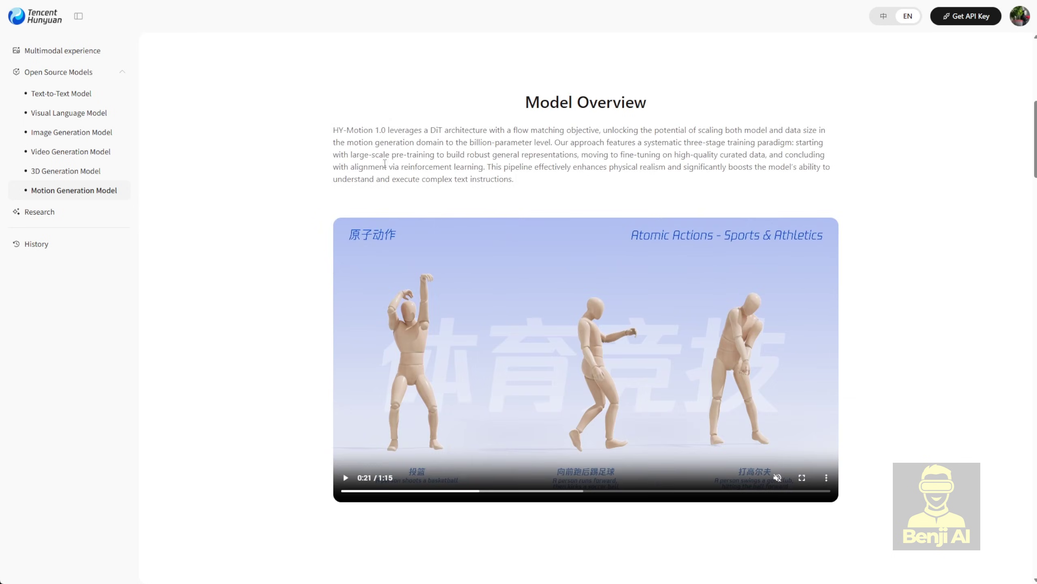
Read the Model Overview's architecture description and play the zombie walk sample above the Model Introduction
drag(432, 129, 508, 133)
click(527, 201)
scroll(300, 349, down, 10)
scroll(302, 349, down, 3)
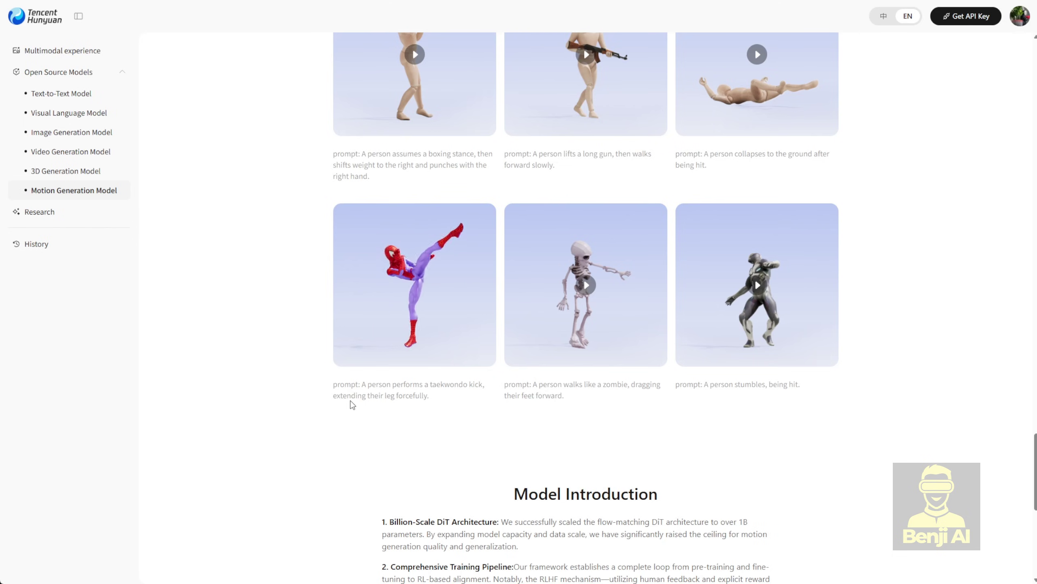
click(586, 284)
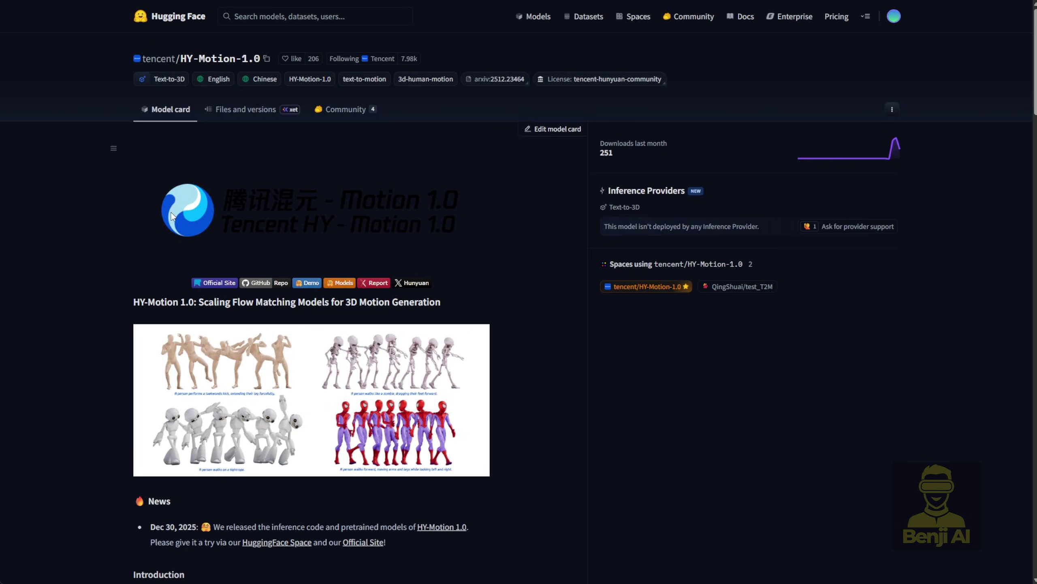
Review the tencent/HY-Motion-1.0 model card on Hugging Face and open the HY-Motion-1.0 folder in its repository files
scroll(146, 414, down, 2)
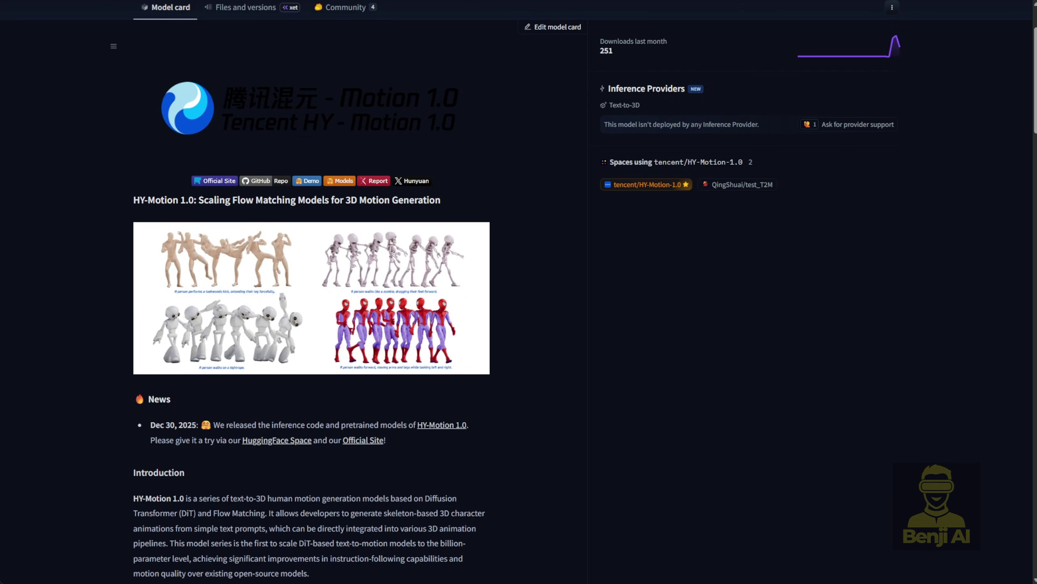
scroll(243, 110, up, 3)
click(242, 109)
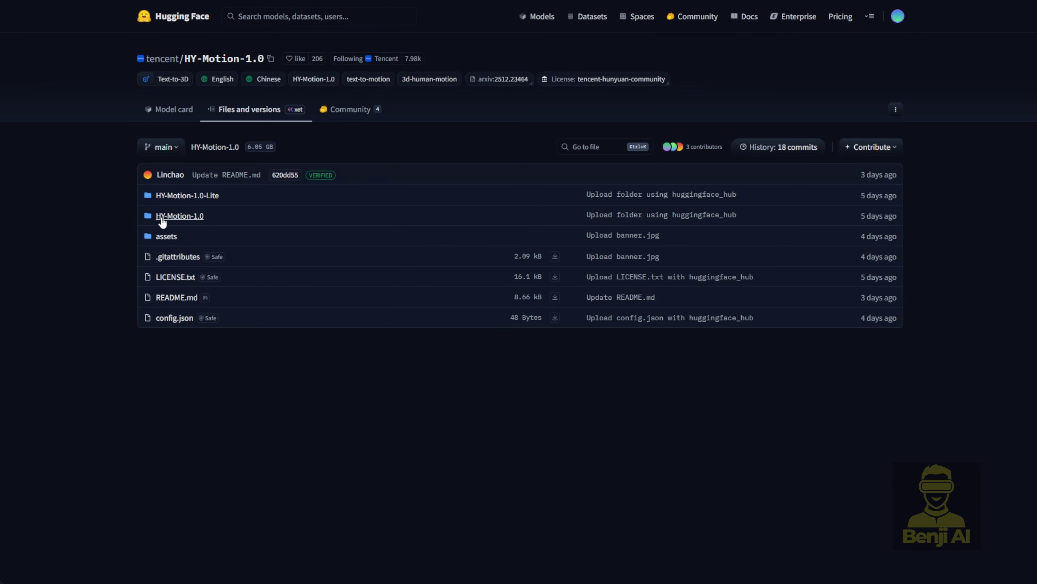
click(196, 217)
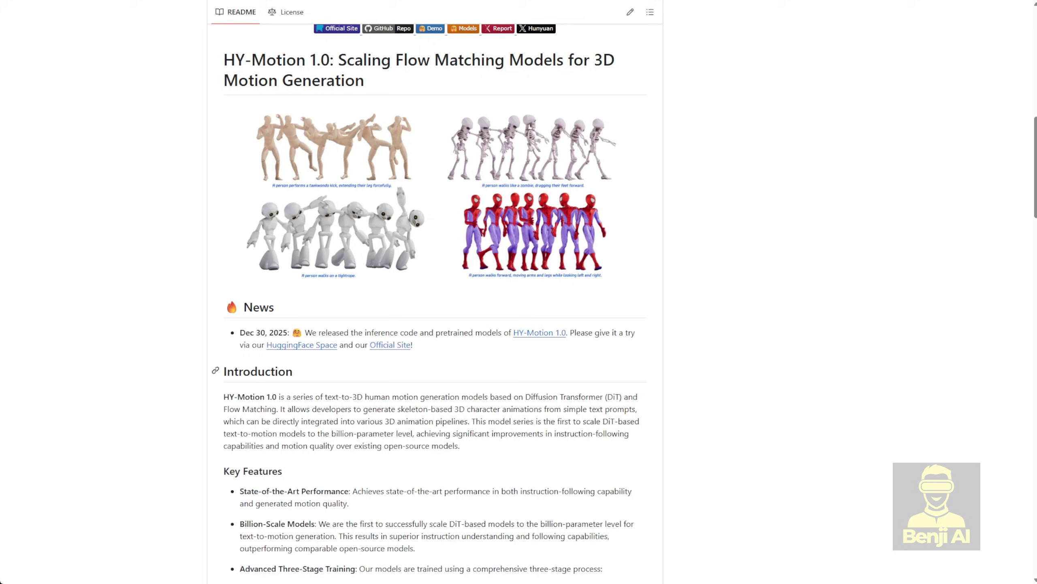
Examine the HY-Motion-1.0 GitHub repository's README down to the local_infer.py command for the standard model
scroll(428, 303, down, 1)
scroll(499, 378, up, 5)
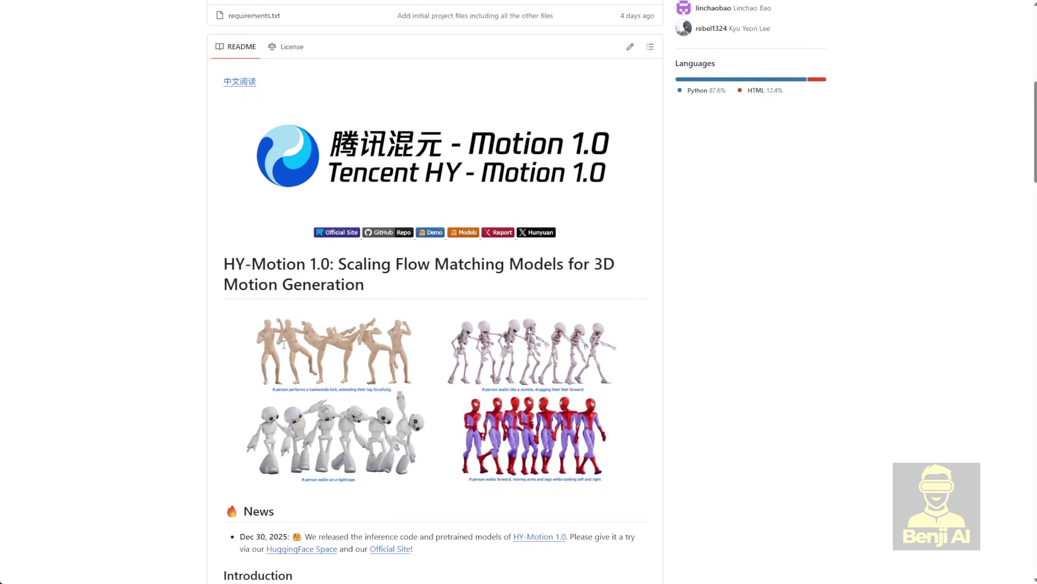
scroll(285, 350, up, 9)
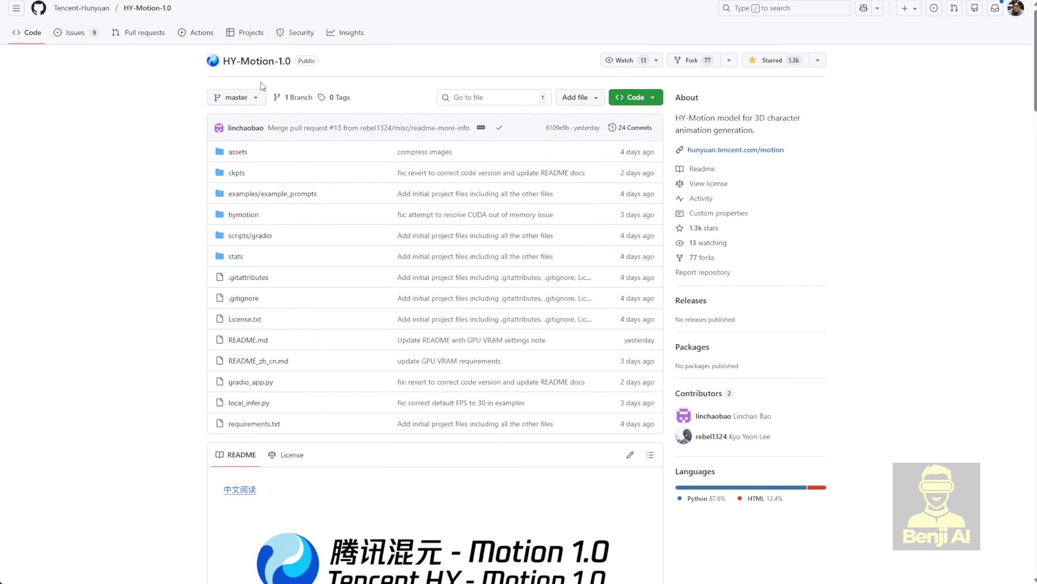
scroll(272, 237, down, 20)
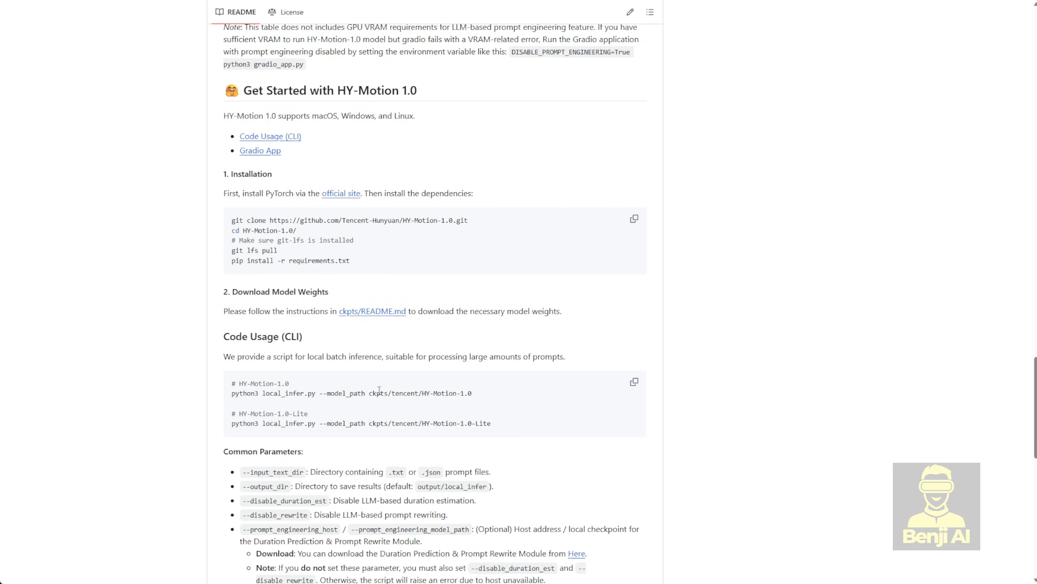
drag(295, 390, 476, 391)
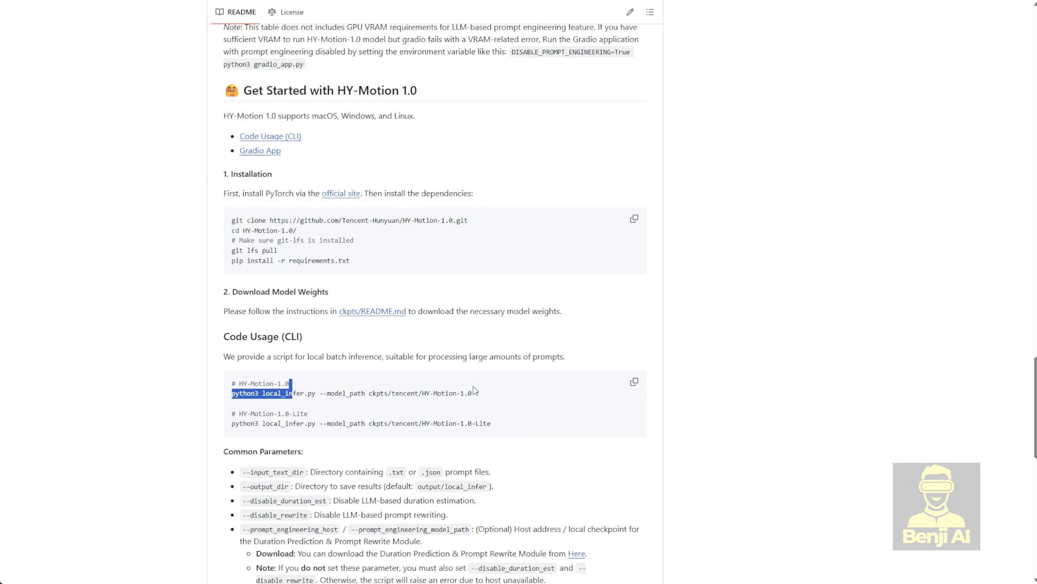
click(476, 390)
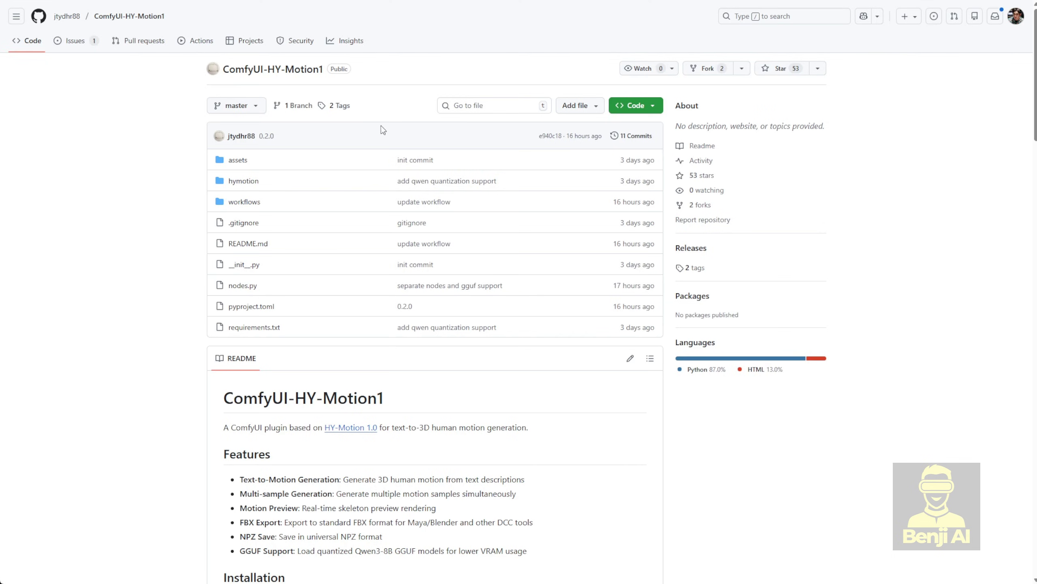
Look over the ComfyUI-HY-Motion1 plugin repository and switch to ComfyUI to view the Z-Image Turbo and Wan Vace workflows
scroll(453, 363, down, 3)
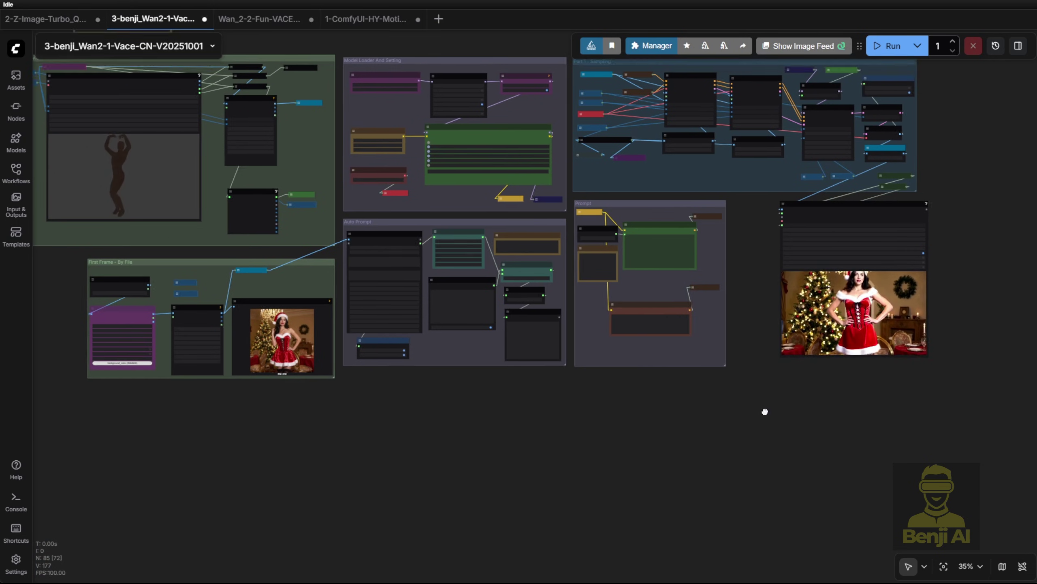
scroll(639, 417, up, 5)
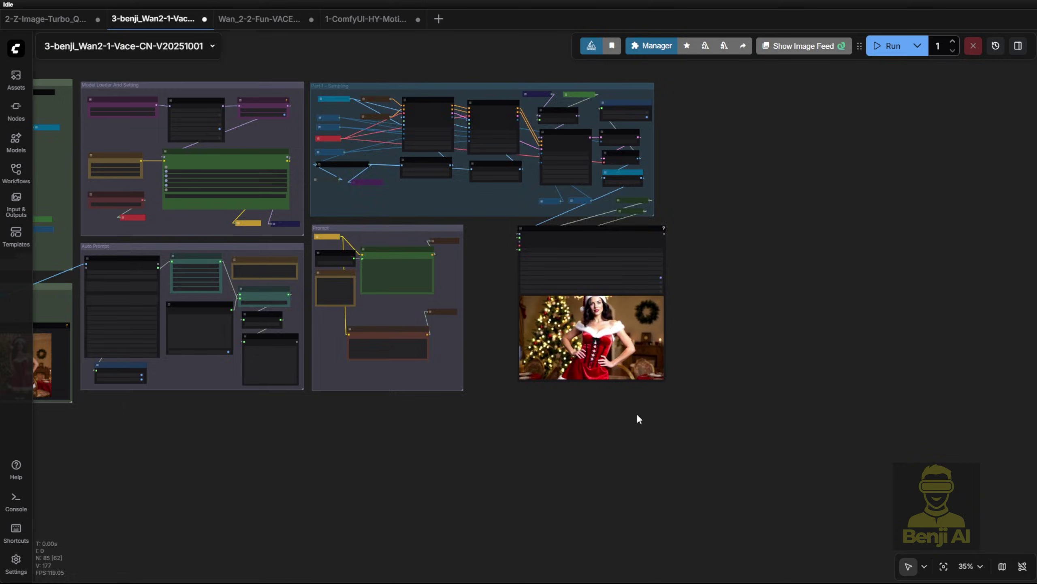
scroll(643, 394, up, 3)
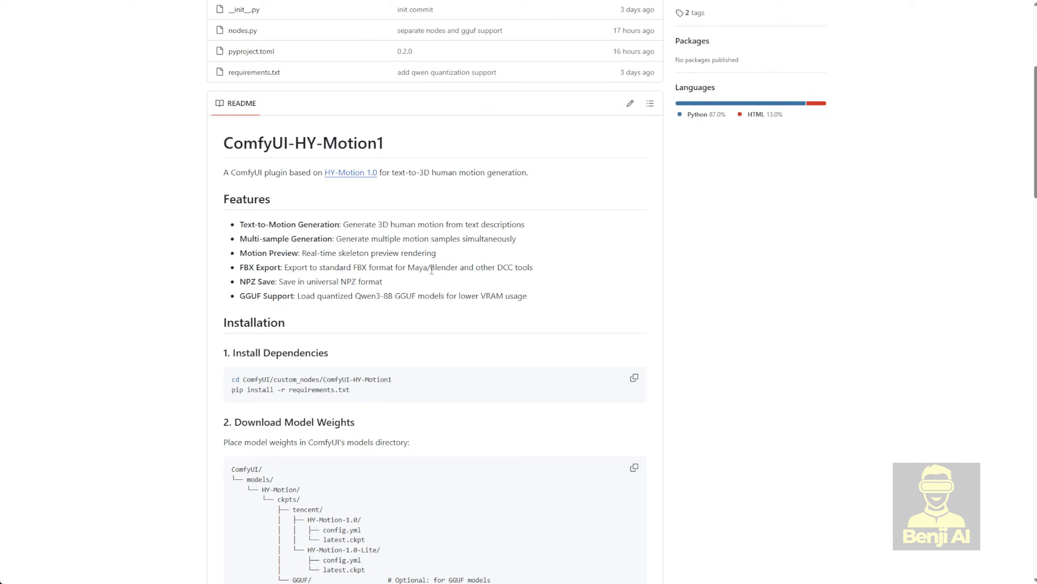
Examine the models/HY-Motion/ckpts folder structure in the plugin README, including the tencent and GGUF subfolders
scroll(259, 185, down, 6)
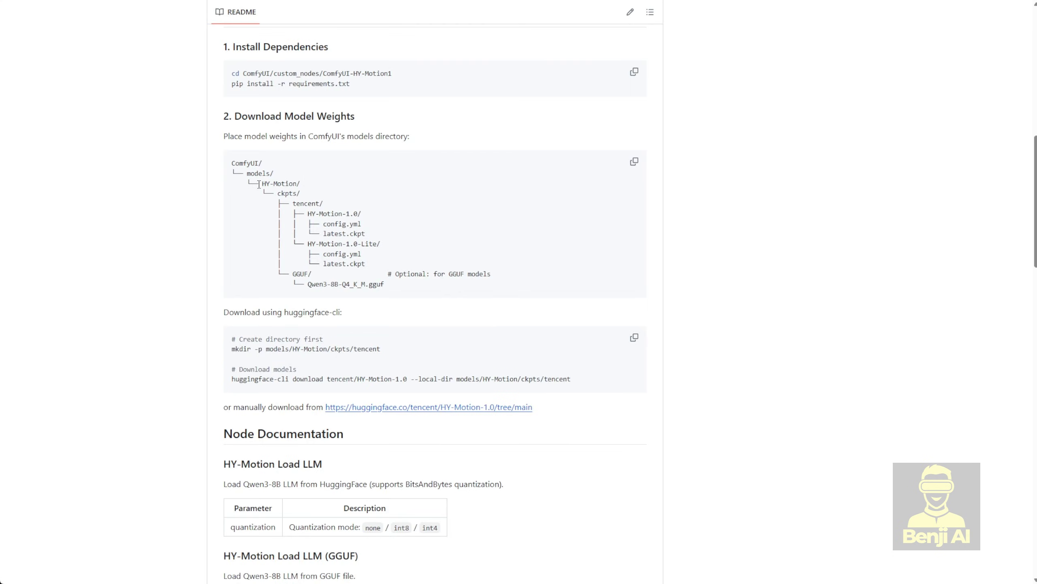
drag(259, 184, 380, 270)
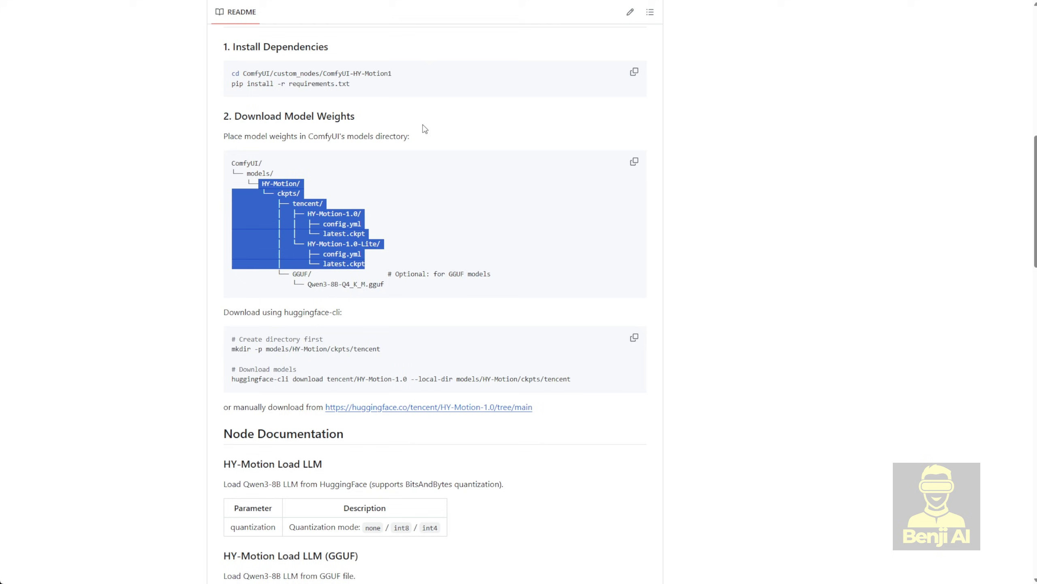
double_click(260, 173)
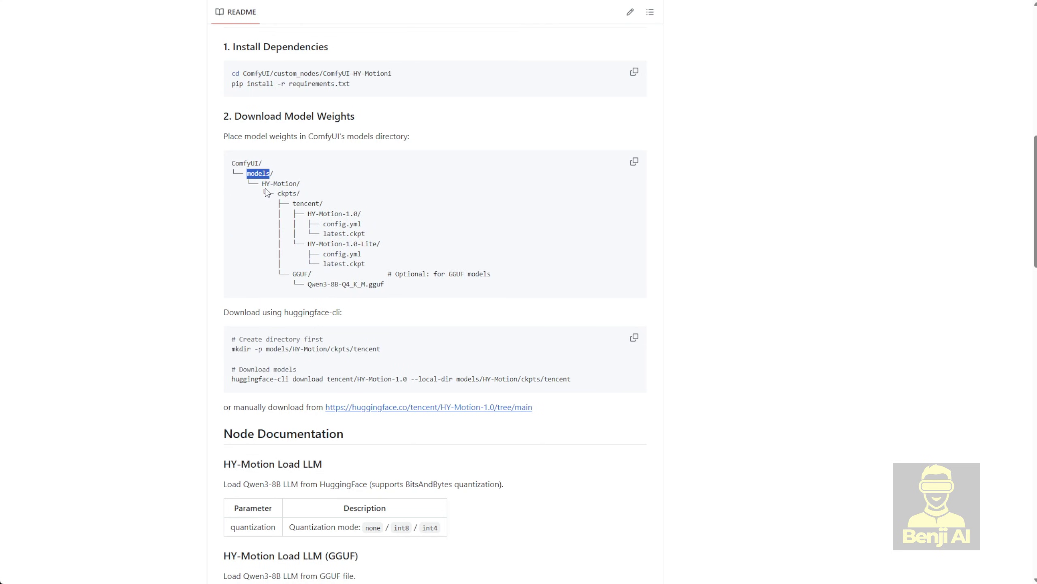
drag(262, 185, 289, 184)
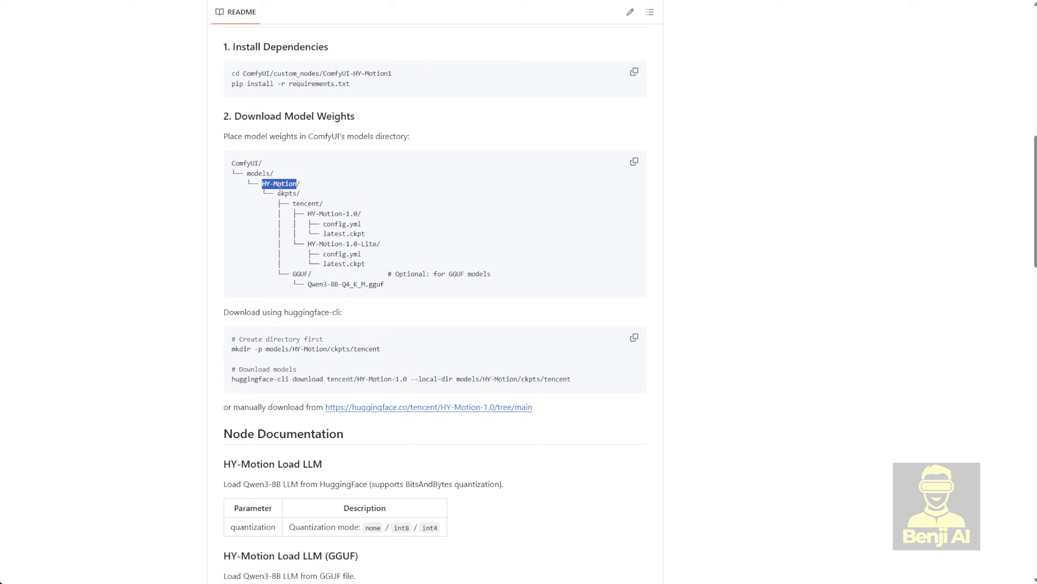
double_click(302, 204)
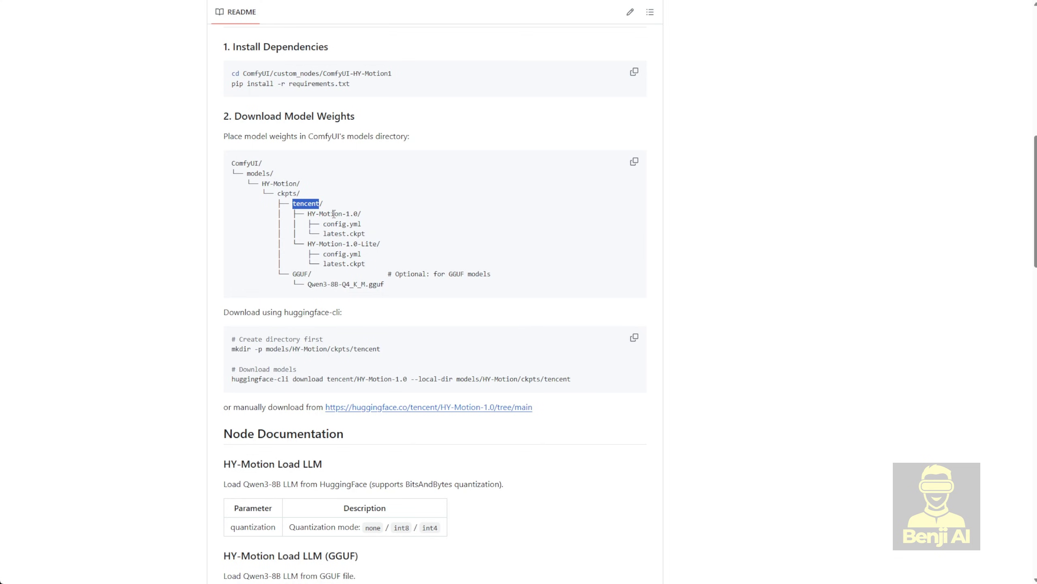
drag(300, 273, 387, 292)
click(418, 283)
Check the README's VRAM requirements for HY-Motion-1.0 and the int8, int4 and GGUF Qwen3-8B text encoders
scroll(261, 190, down, 15)
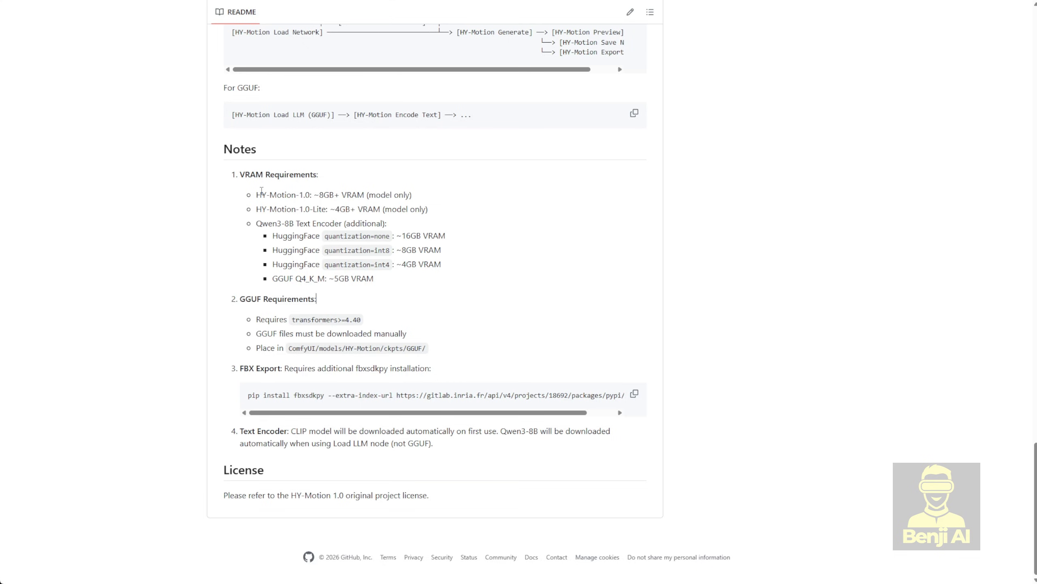
drag(329, 194, 411, 195)
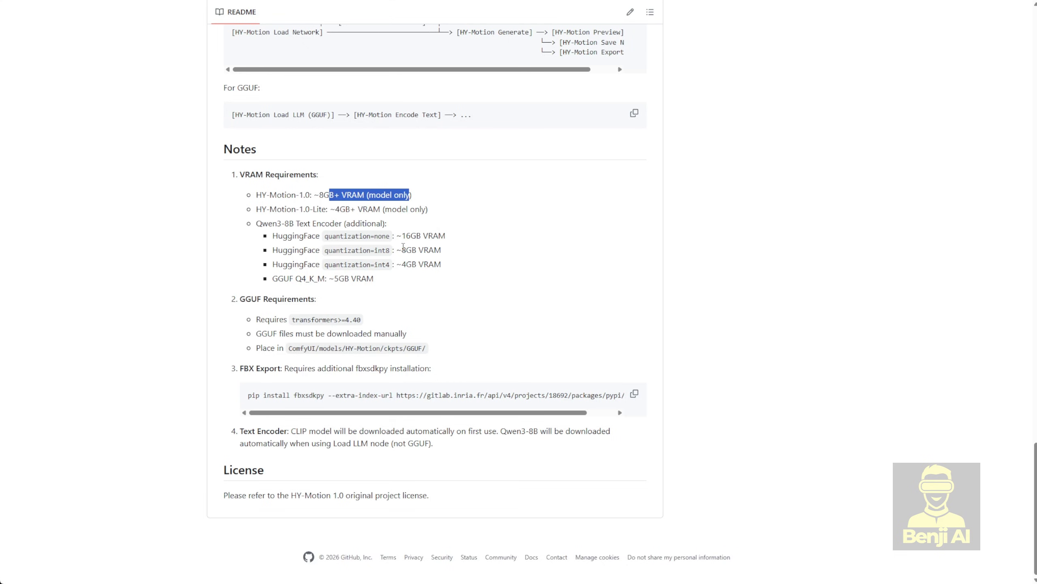
double_click(407, 249)
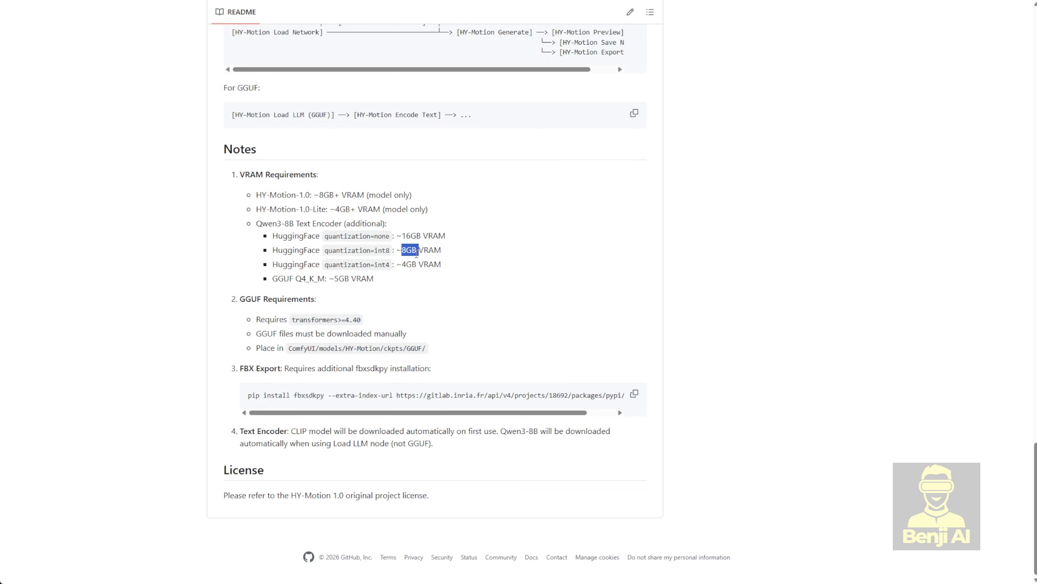
drag(402, 264, 456, 269)
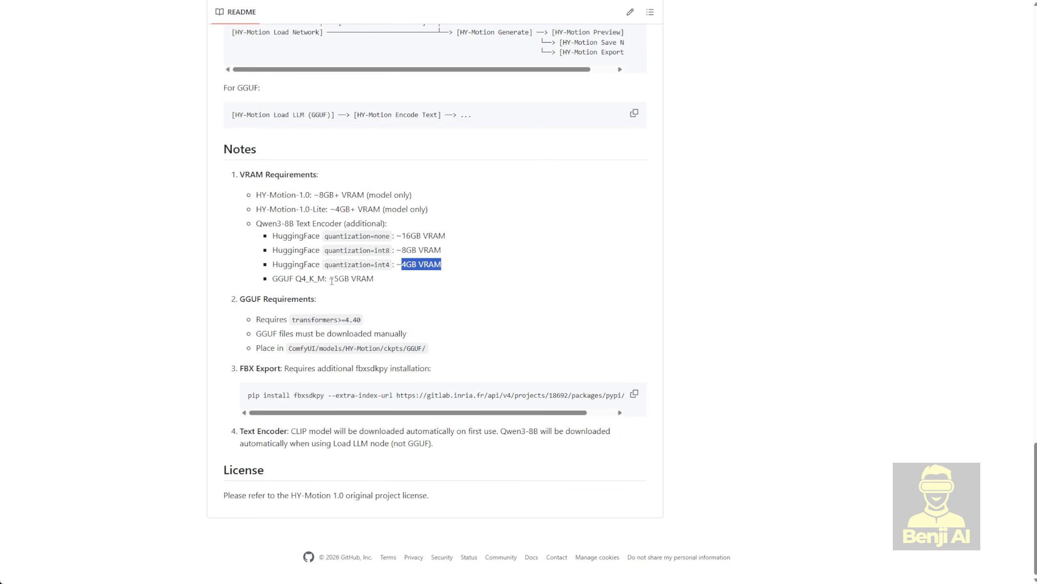
drag(334, 279, 352, 279)
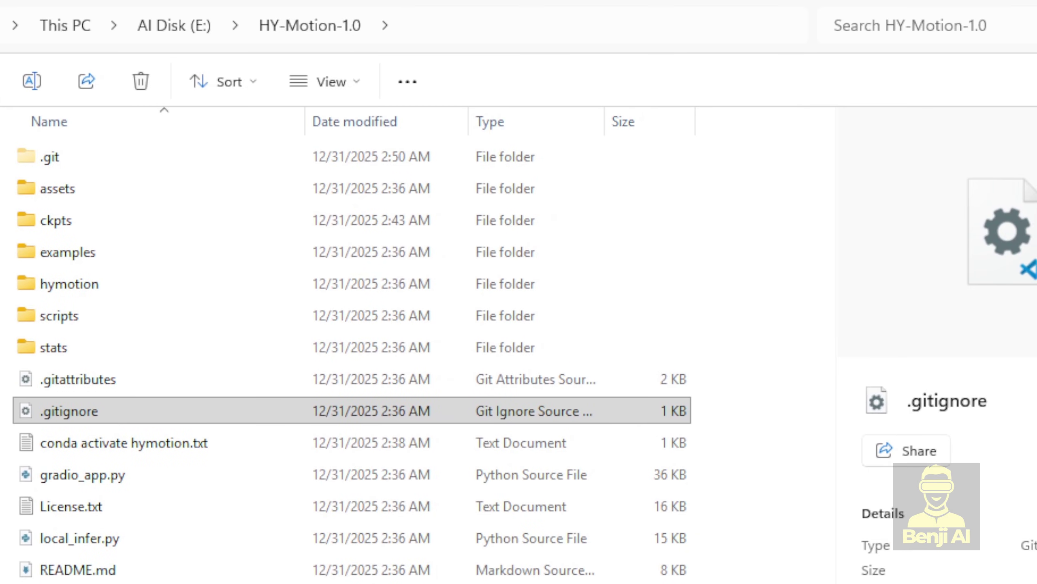
Open the ckpts/tencent folder inside the local HY-Motion-1.0 directory in File Explorer and inspect its model folders
click(345, 343)
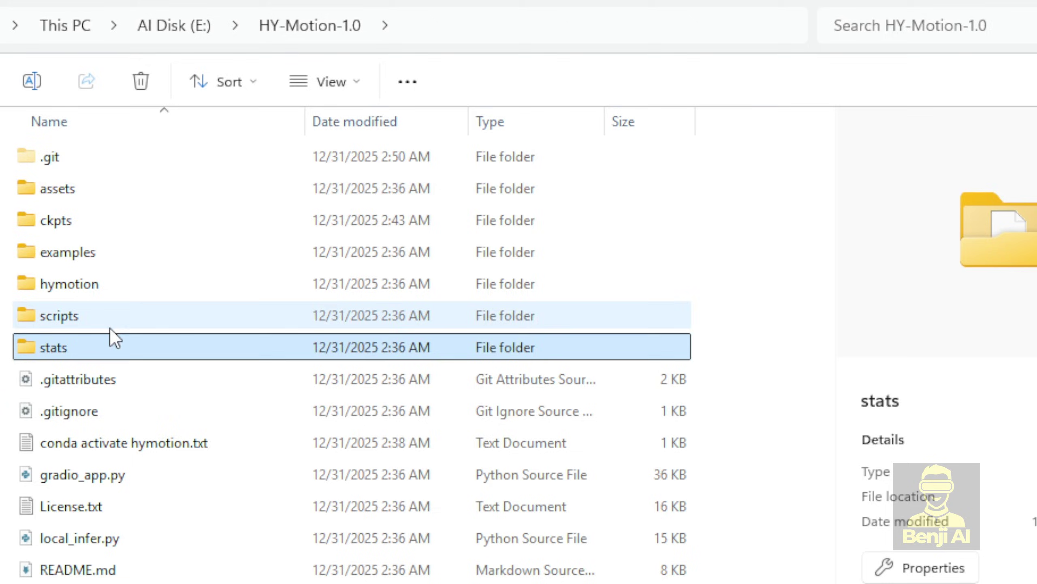
click(50, 217)
double_click(49, 220)
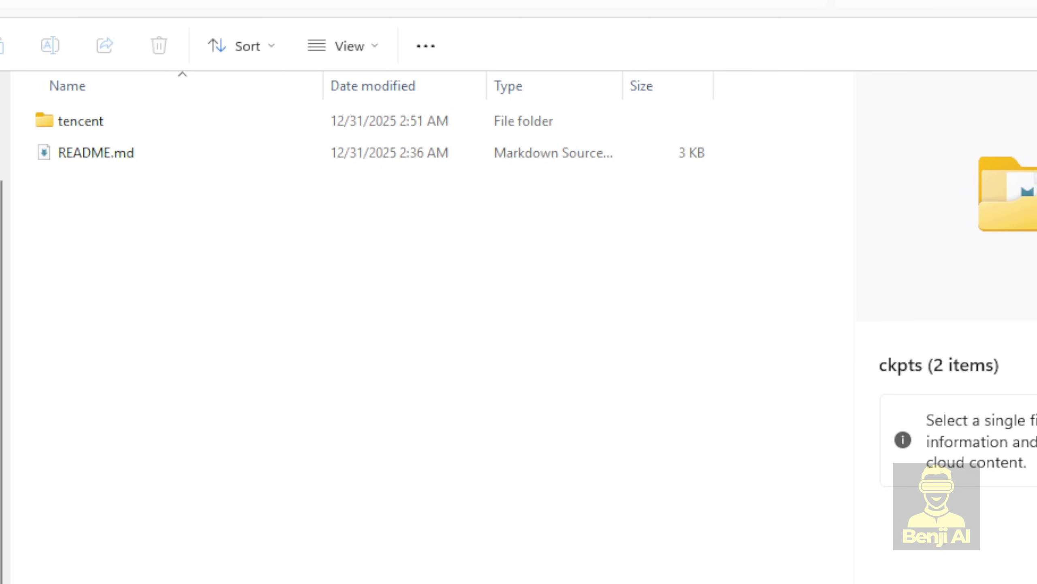
click(108, 123)
double_click(116, 127)
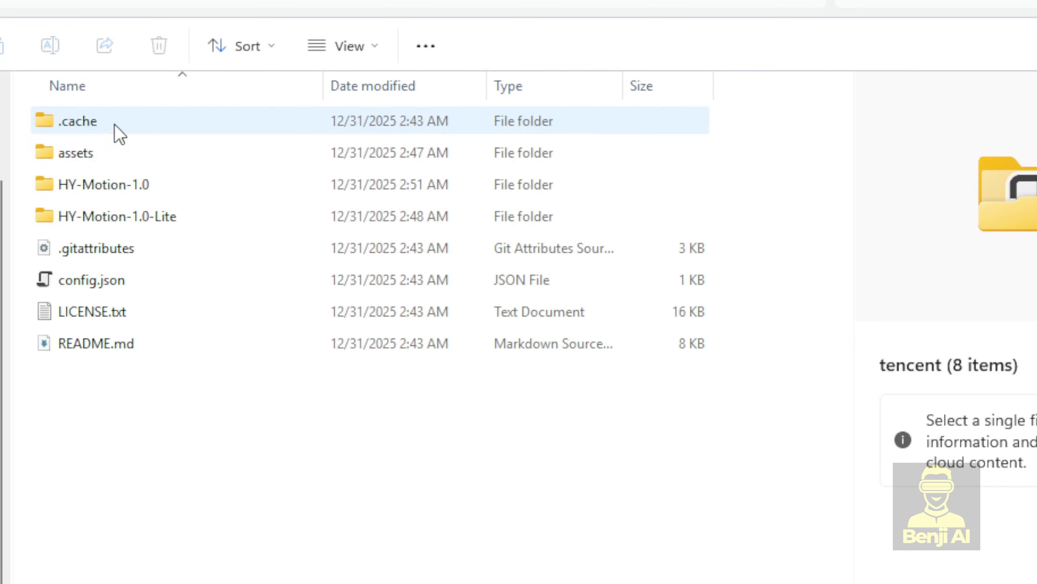
click(125, 184)
ctrl+click(132, 208)
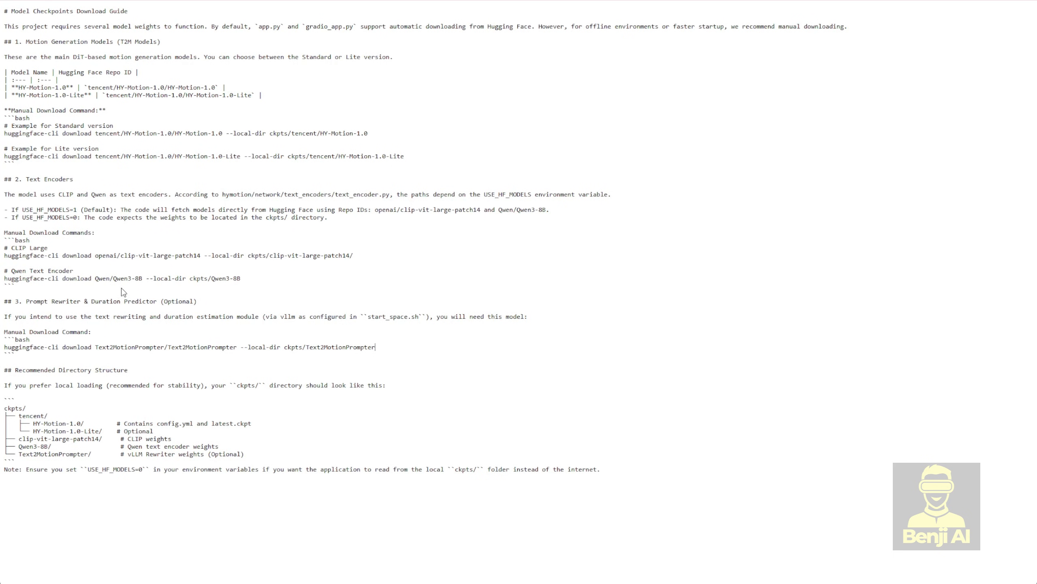
Read the Recommended Directory Structure in the checkpoints download guide, highlighting the tencent folder and its HY-Motion model subfolders
ctrl+scroll(103, 313, up, 10)
scroll(203, 284, down, 13)
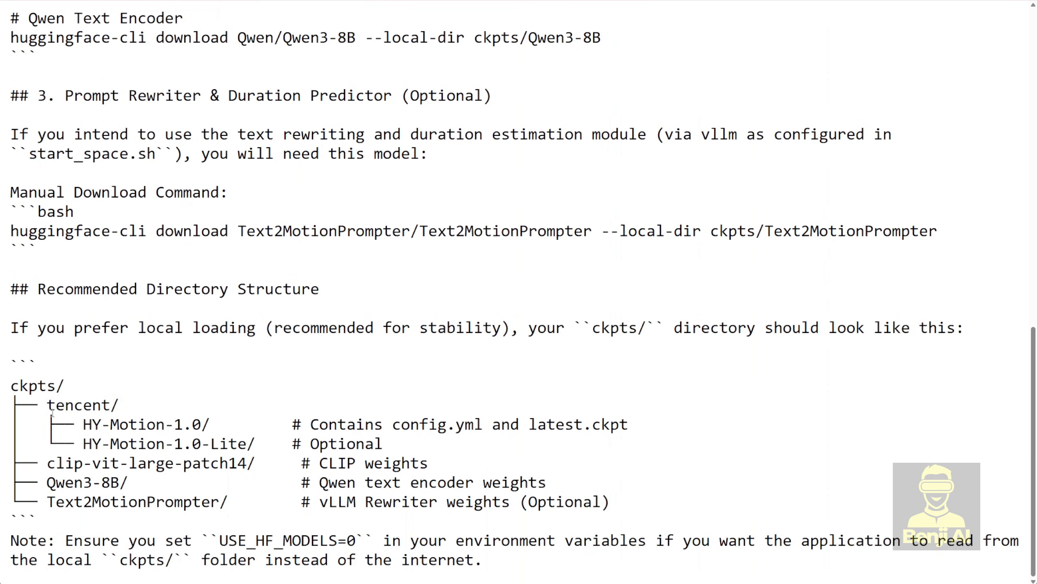
drag(55, 405, 503, 445)
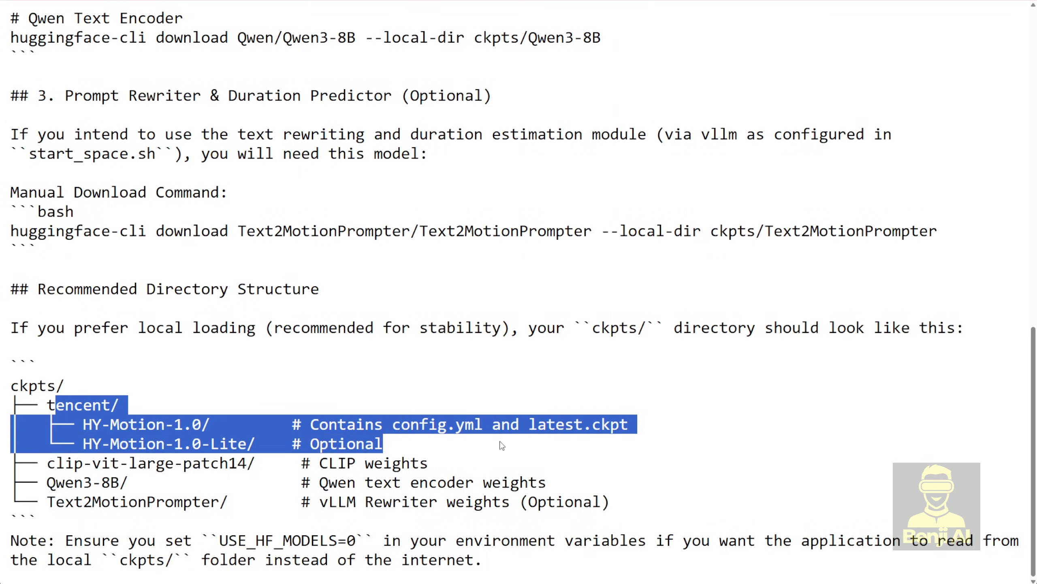
click(503, 445)
double_click(83, 405)
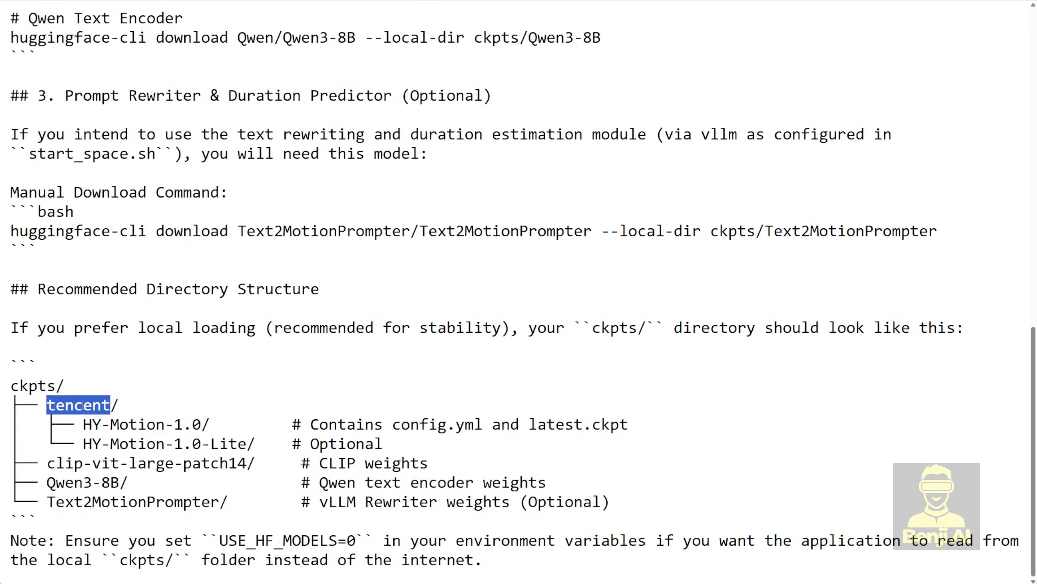
Create a new folder named tencent inside the local ckpts directory
click(440, 449)
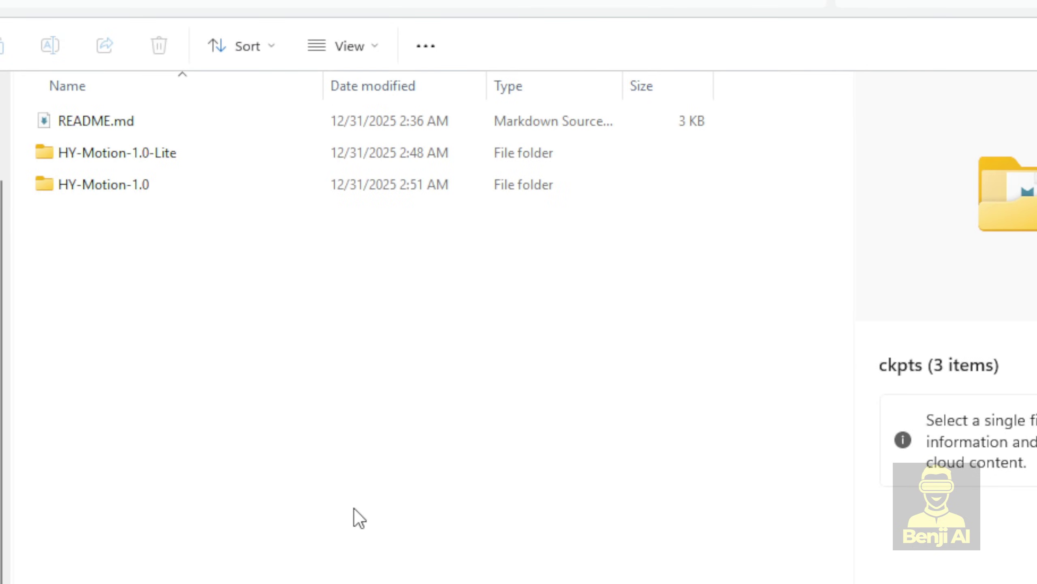
key(ctrl+shift+n)
text(tencent)
click(250, 338)
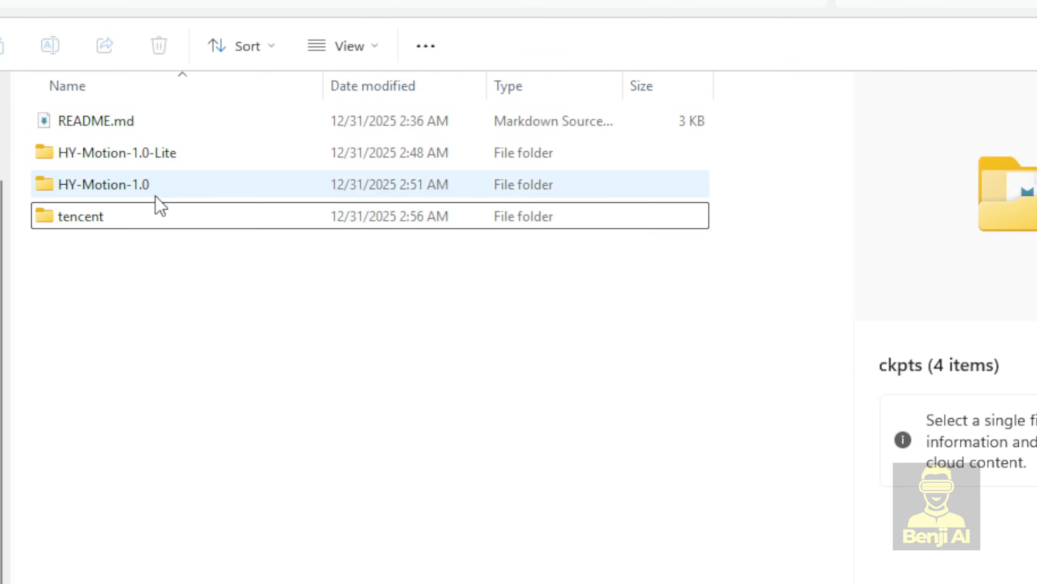
Move the HY-Motion-1.0-Lite and HY-Motion-1.0 folders into the tencent folder
click(176, 151)
shift+click(148, 184)
drag(148, 184, 114, 219)
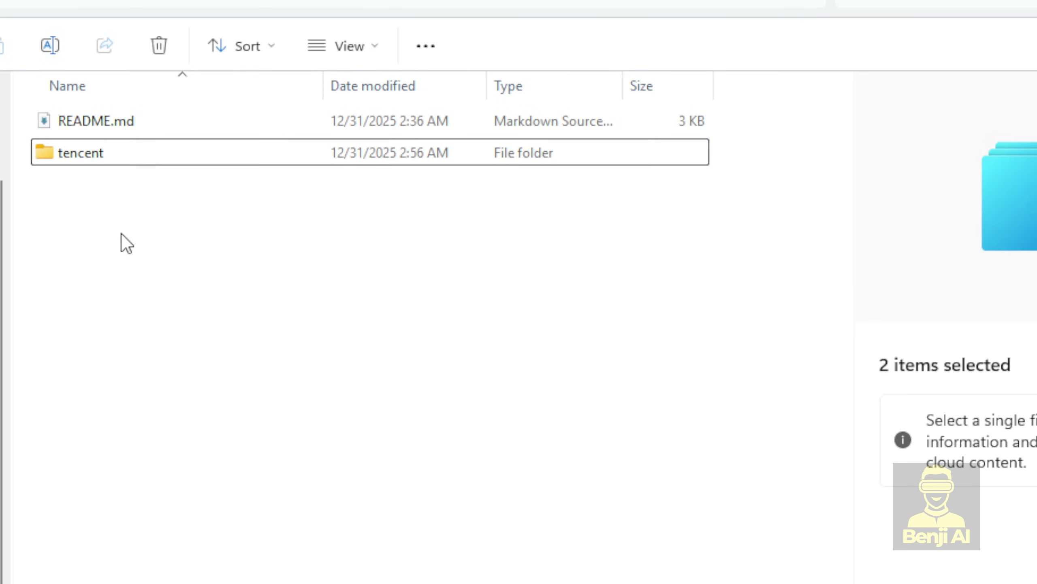
click(101, 151)
In the HY-Motion-1.0 terminal, enter the huggingface-cli command that downloads openai/clip-vit-large-patch14 to ckpts/clip-vit-large-patch14/
click(531, 548)
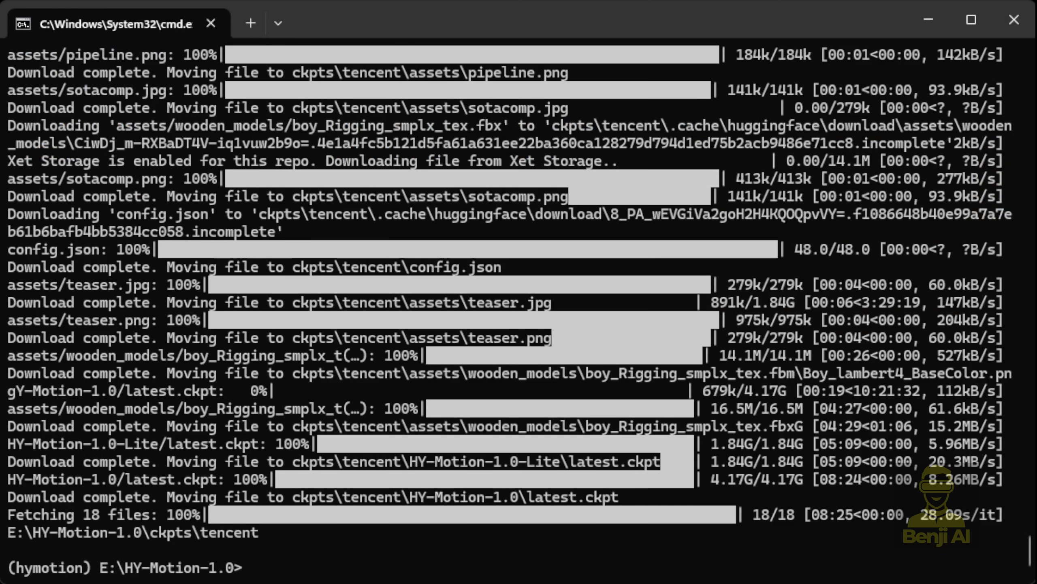
text(huggingface-cli download openai/clip-vit-large-patch14 --local-dir ckpts/clip-vit-large-patch14/)
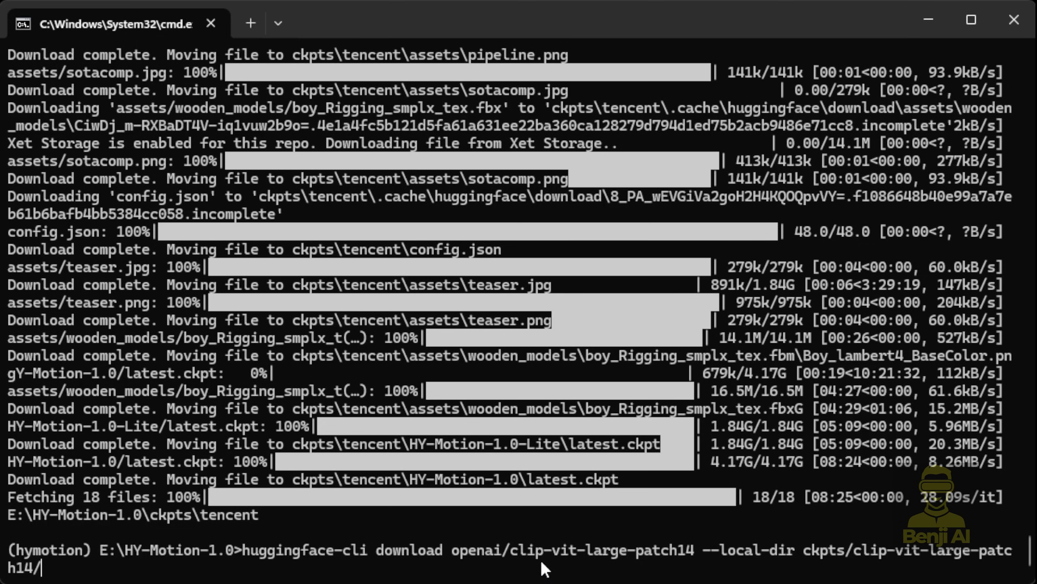
click(600, 551)
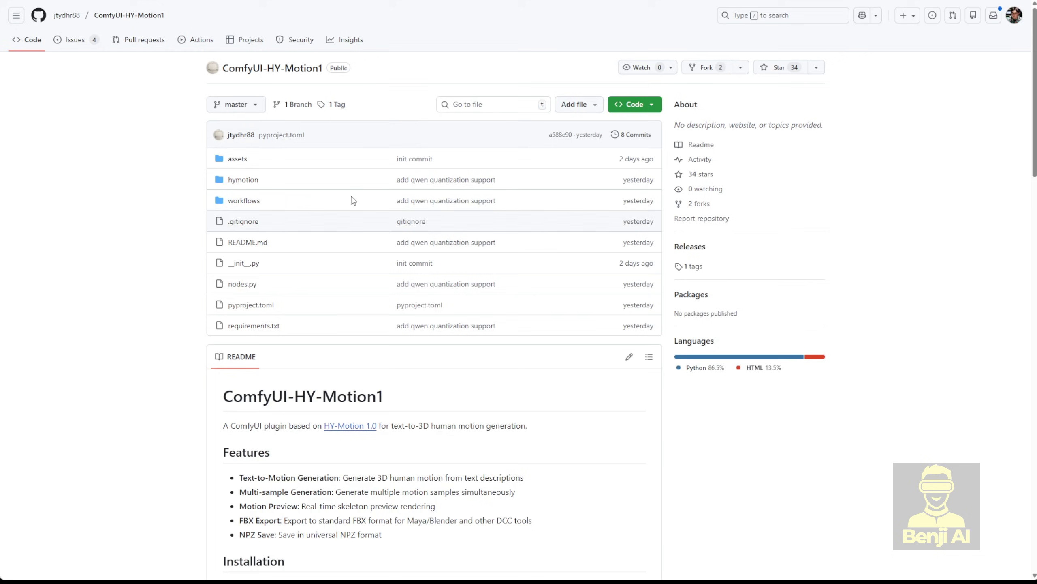
drag(379, 70, 141, 52)
click(133, 99)
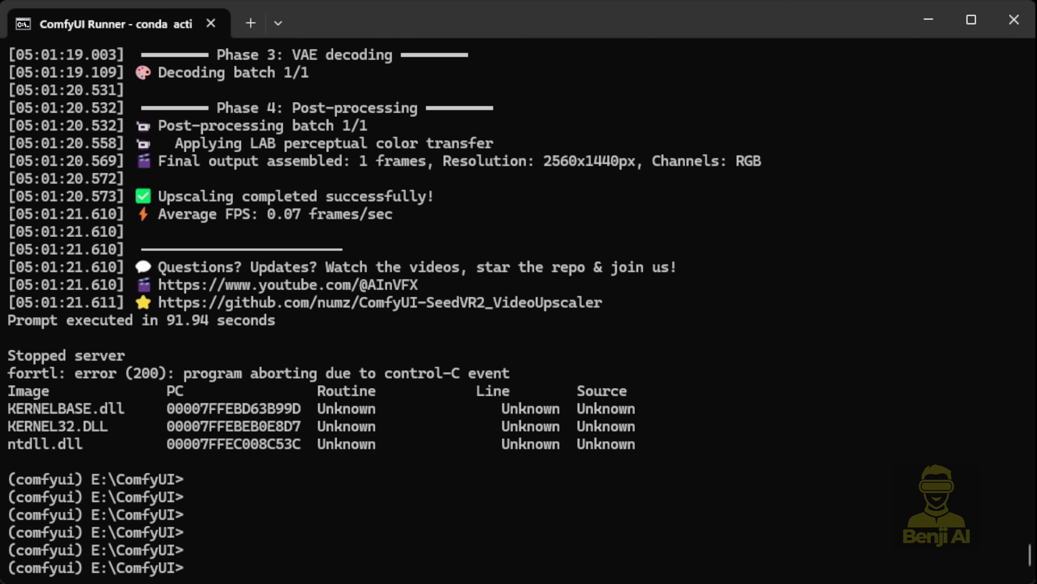
text(CD custom_nodes)
key(Return)
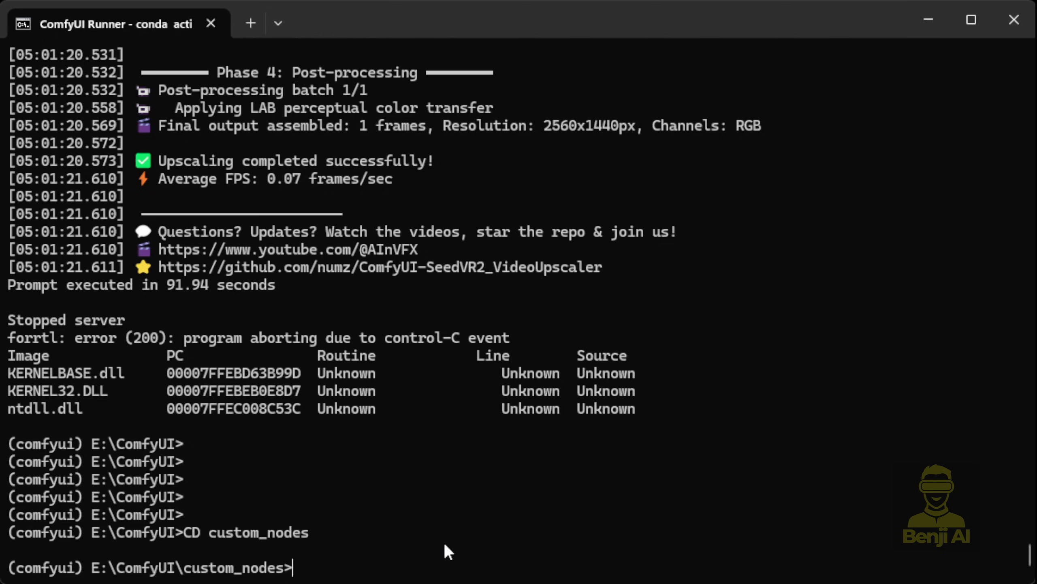
text(git clone)
text(https://github.com/jtydhr88/ComfyUI-HY-Motion1)
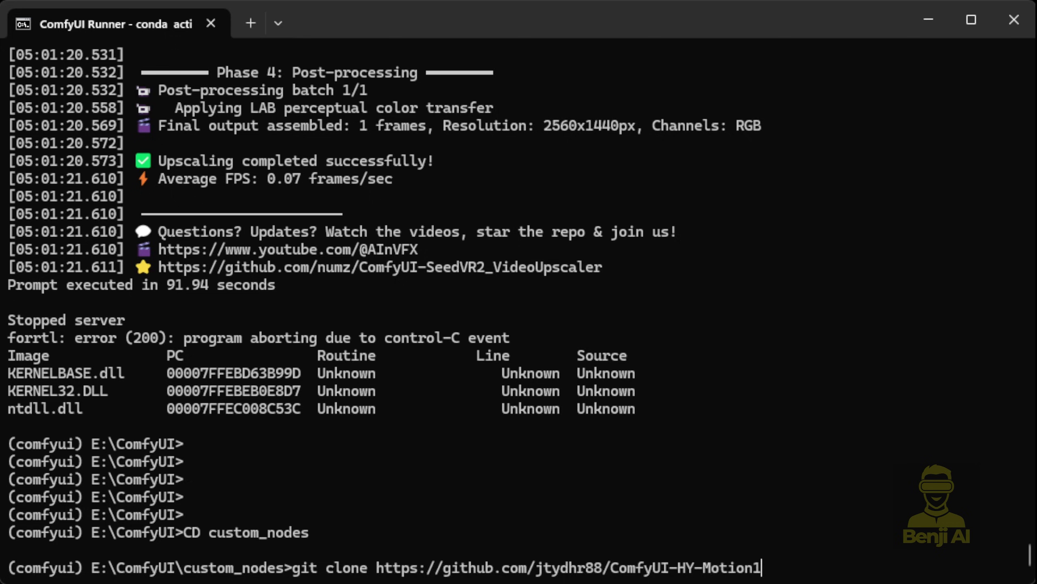
key(Return)
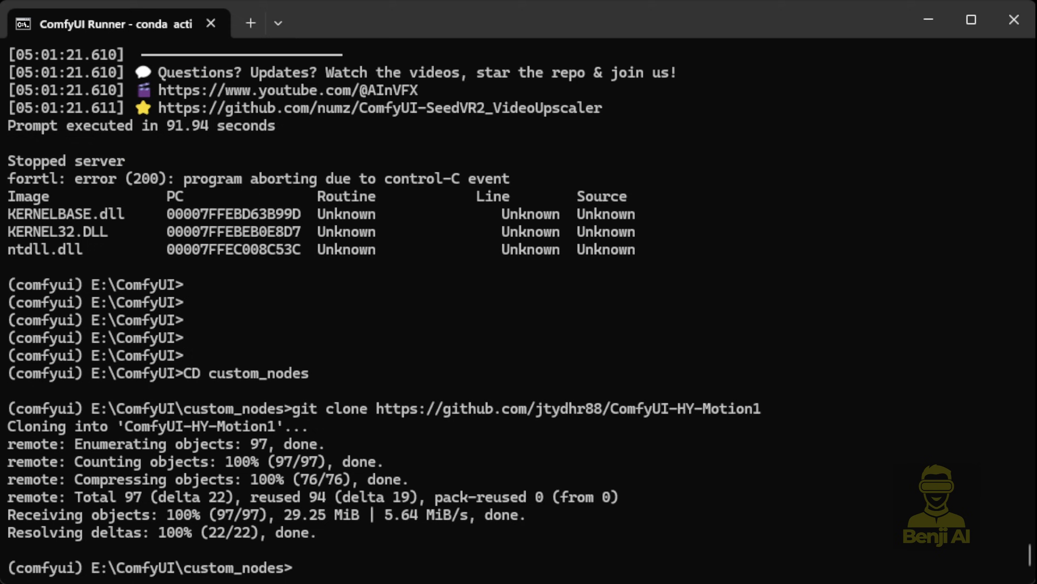
Enter the ComfyUI-HY-Motion1 directory and install its dependencies with pip install -r requirements.txt
text(cd)
text(ComfyUI-HY-Motion1)
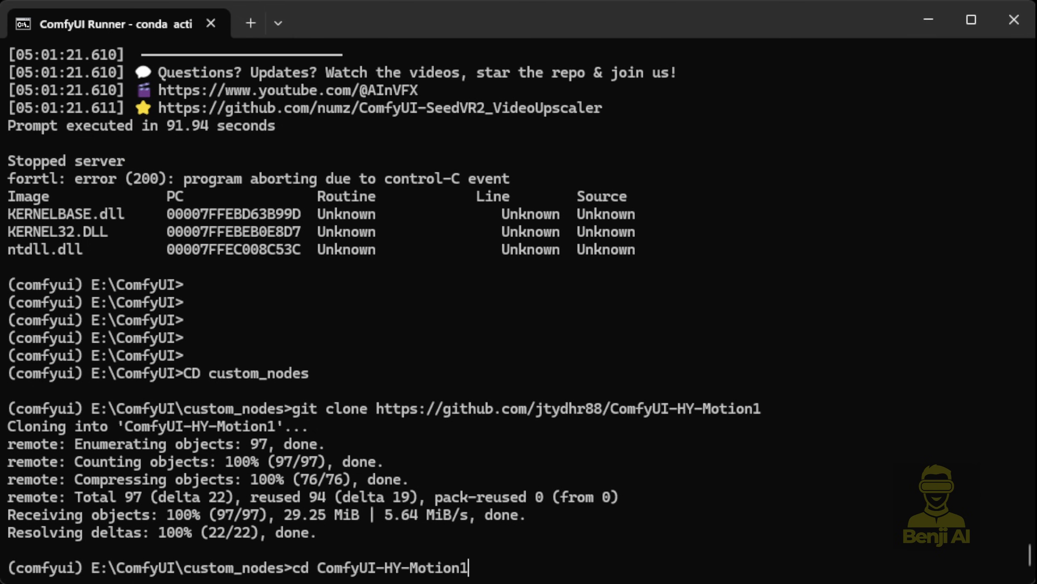
key(Return)
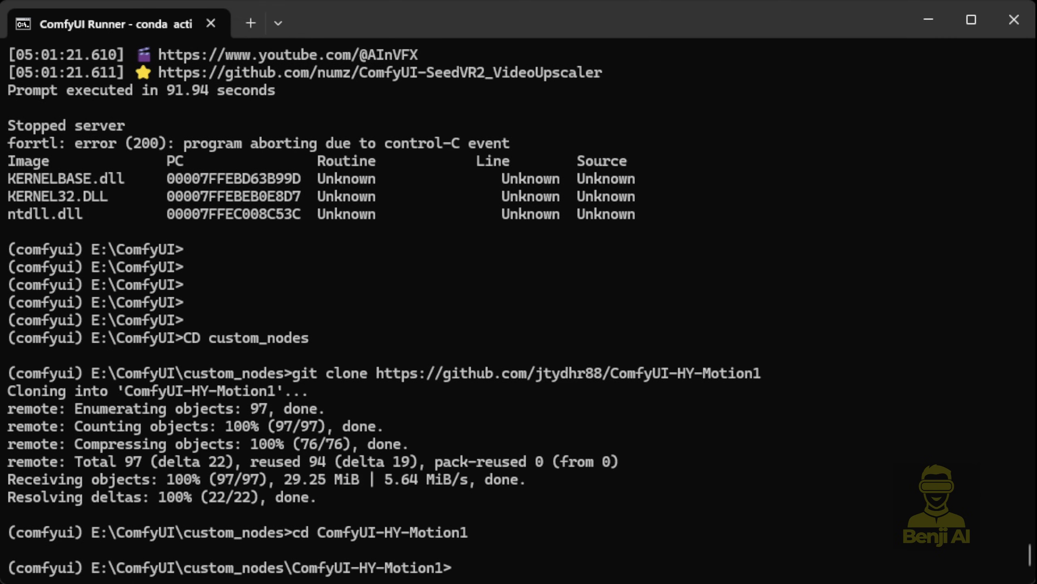
text(pip install -r requirements.txt)
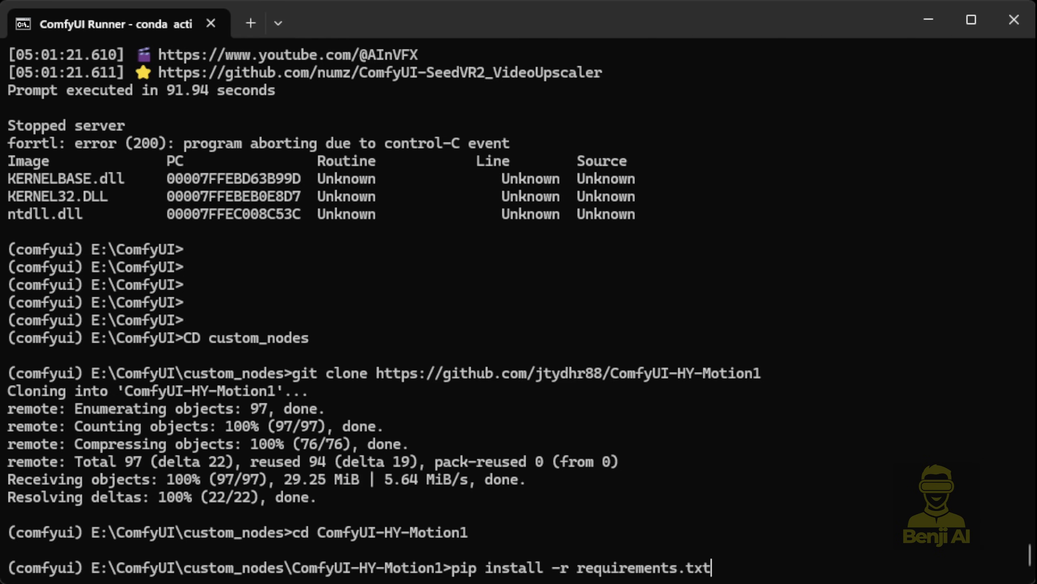
key(Return)
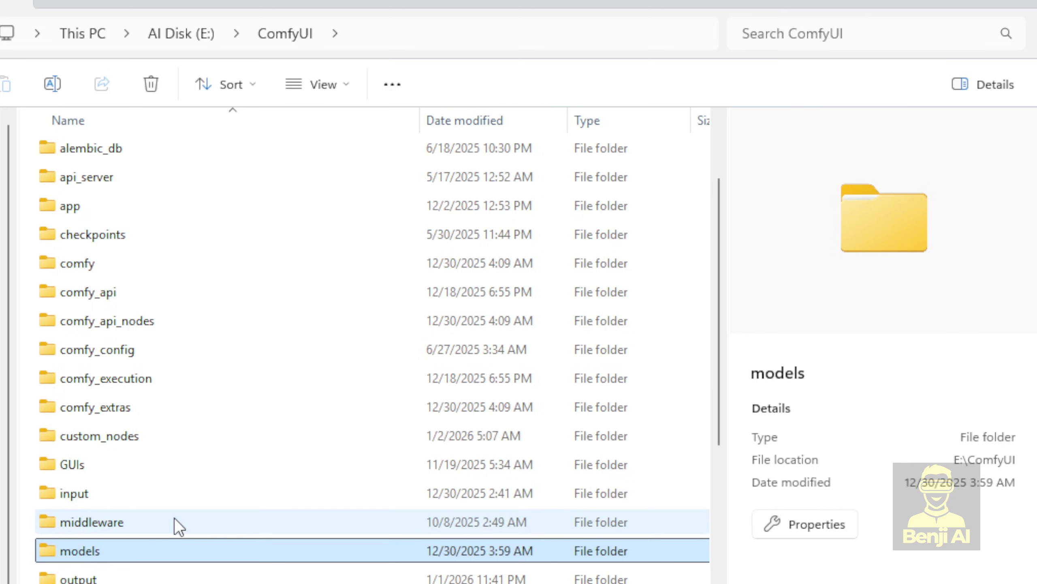
Open the models folder in E:\ComfyUI and paste the HY-Motion folder into it
scroll(176, 519, down, 2)
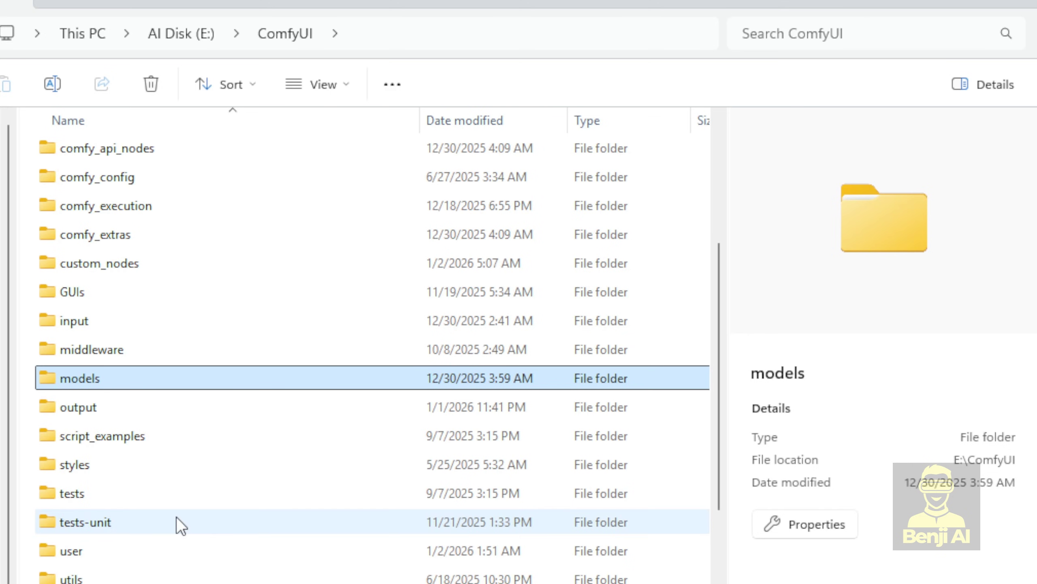
double_click(98, 385)
key(ctrl+v)
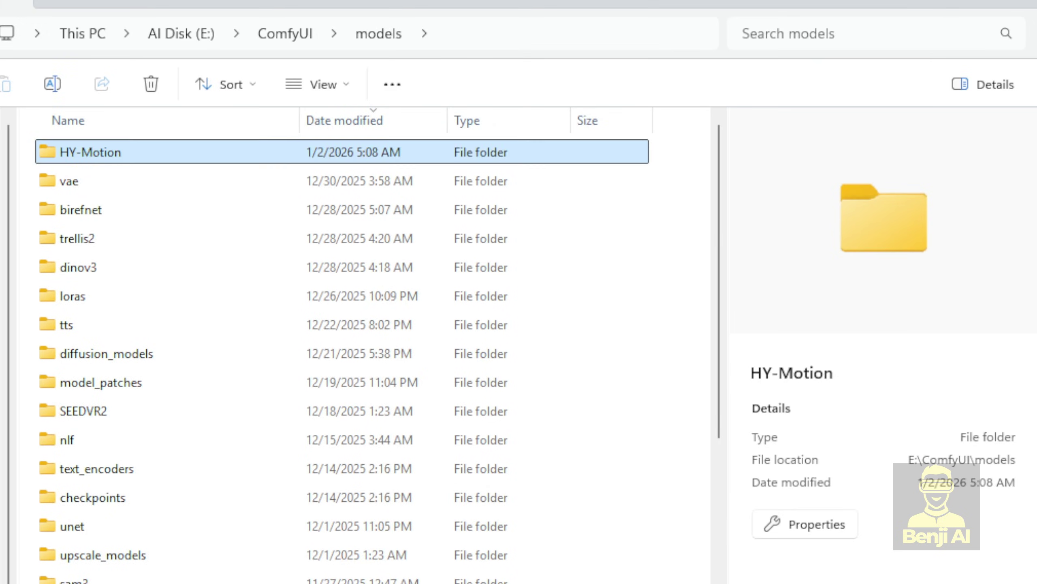
Review the plugin README's model weights directory tree, highlighting the tencent folder and its HY-Motion model files
scroll(579, 572, down, 2)
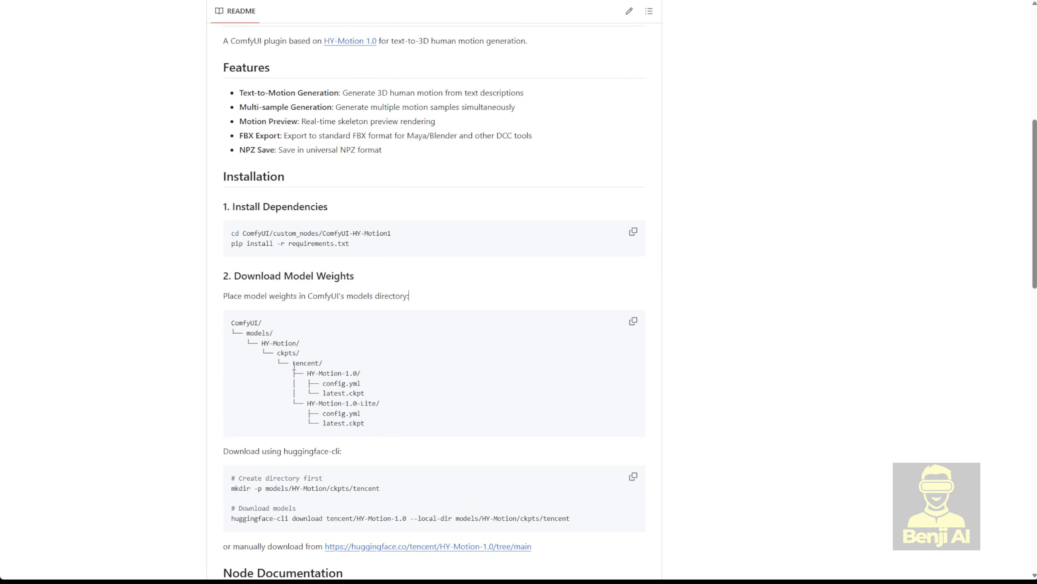
drag(294, 365, 354, 427)
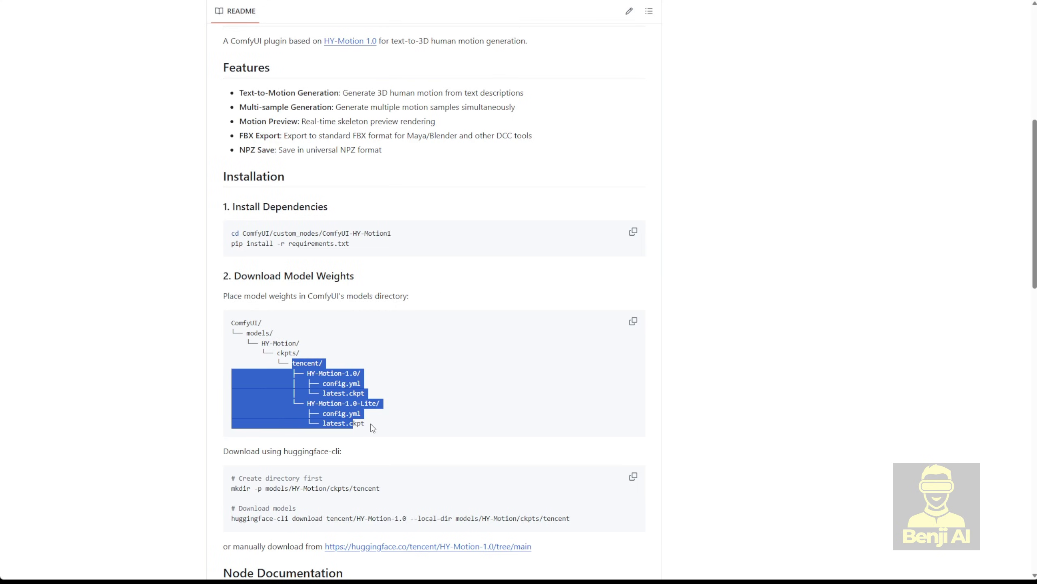
click(372, 428)
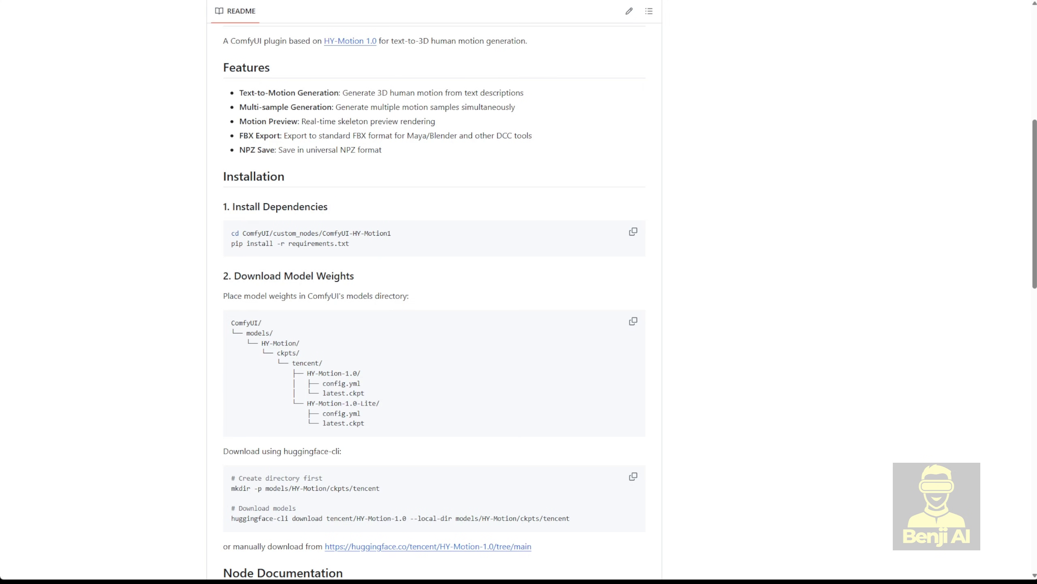
scroll(602, 343, down, 5)
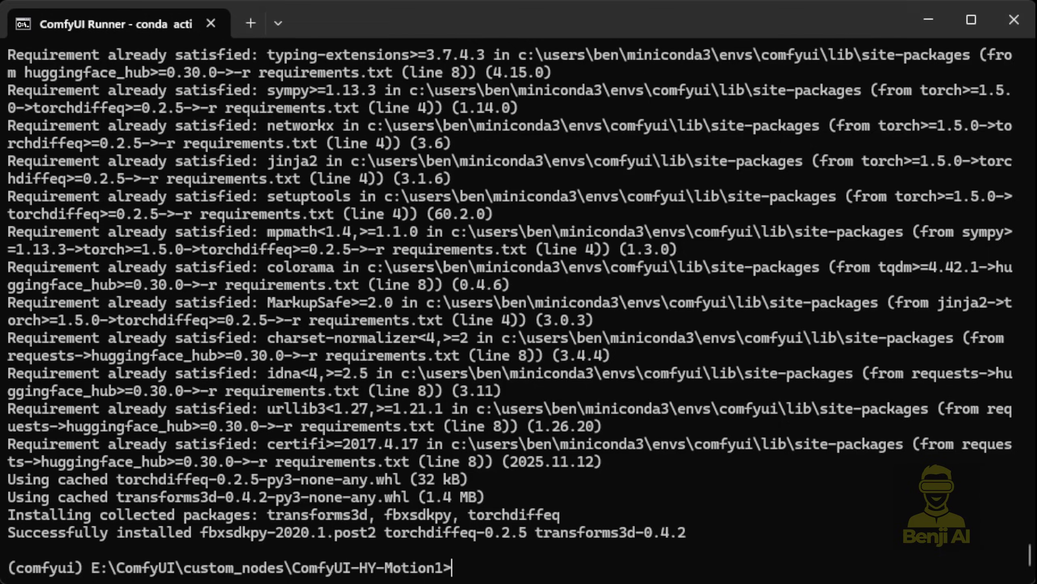
Return the terminal to the ComfyUI root with cd ../../ and start ComfyUI with python main.py
text(cd ../../)
key(Return)
text(py)
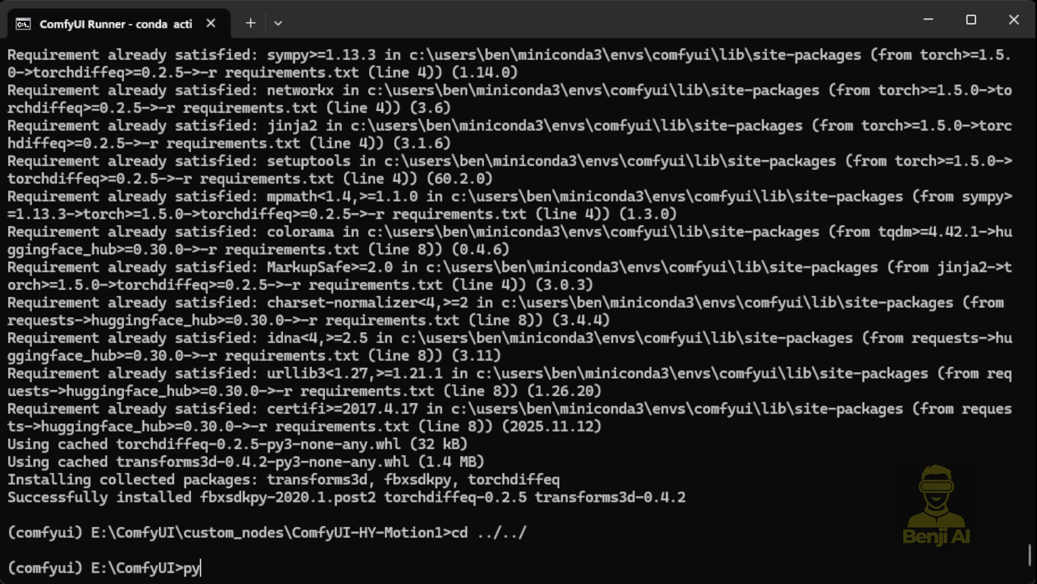
text(thon main.)
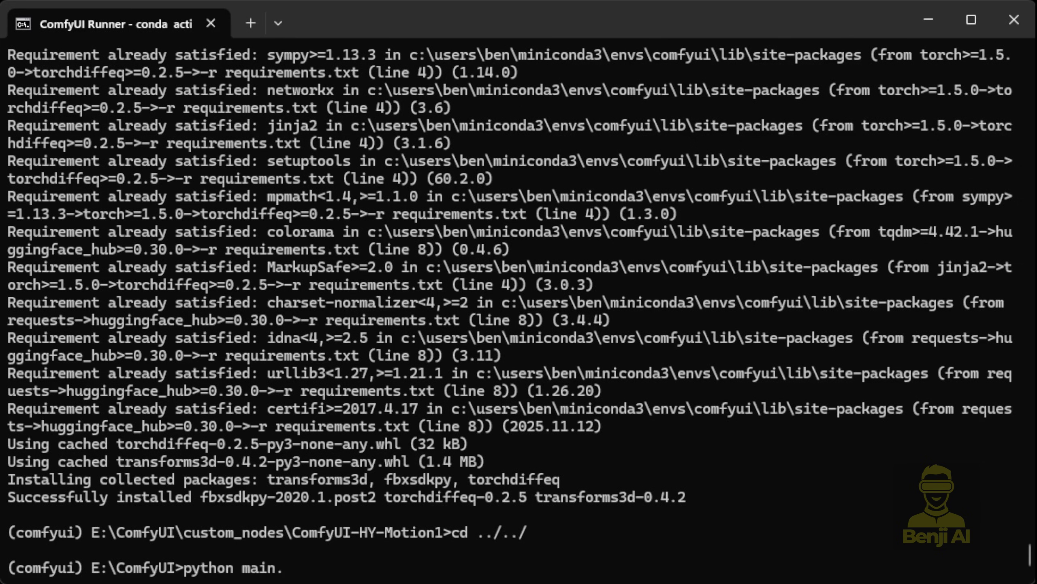
text(py)
key(Return)
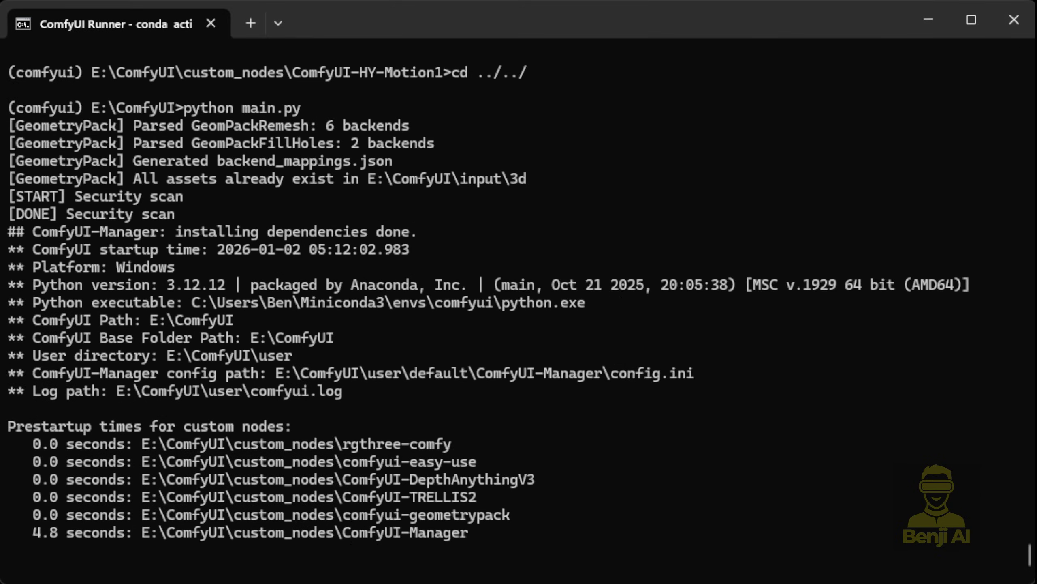
Check the startup log's custom node list for ComfyUI-HY-Motion1 and highlight that entry
drag(493, 302, 331, 325)
click(332, 325)
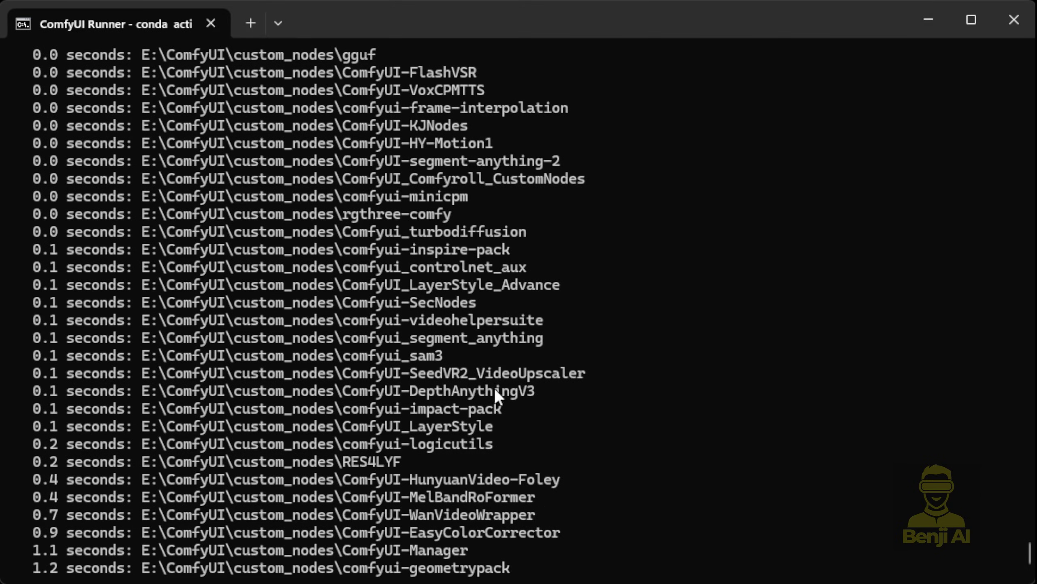
drag(497, 146, 288, 143)
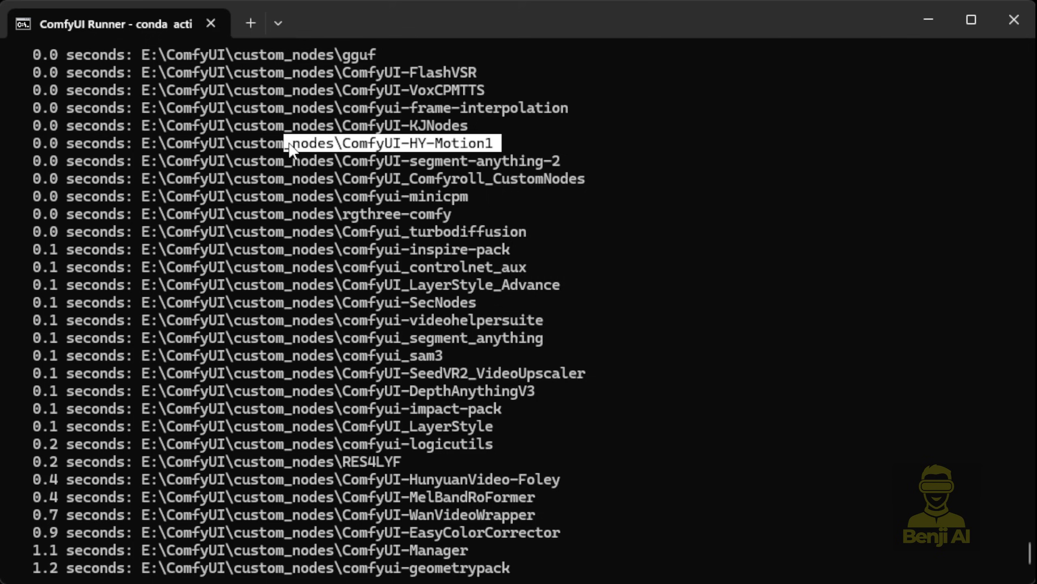
drag(290, 147, 326, 143)
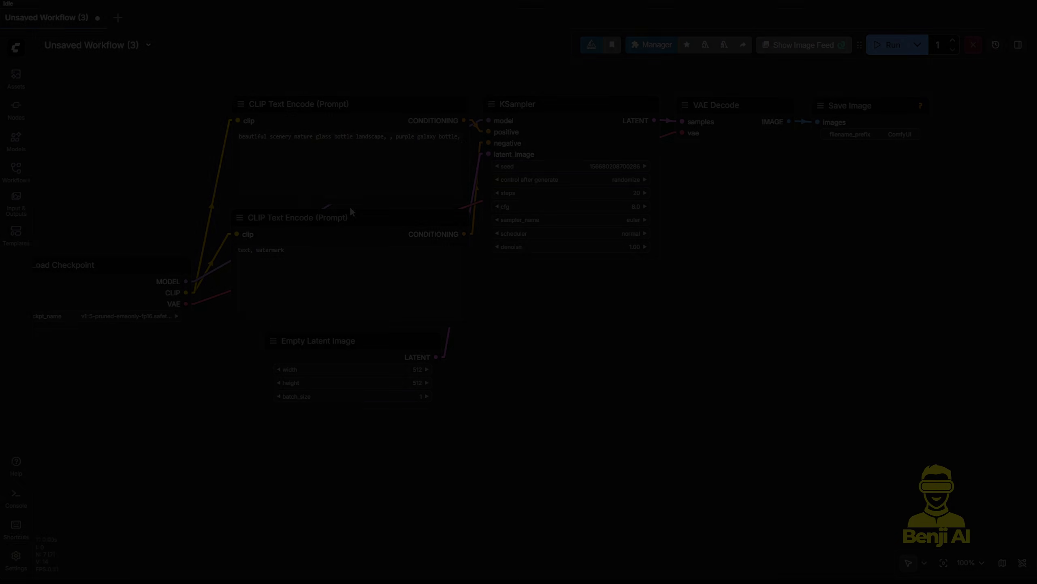
Clear all default nodes from the ComfyUI canvas and add an HY-Motion Load Model node by searching for HY
key(ctrl+a)
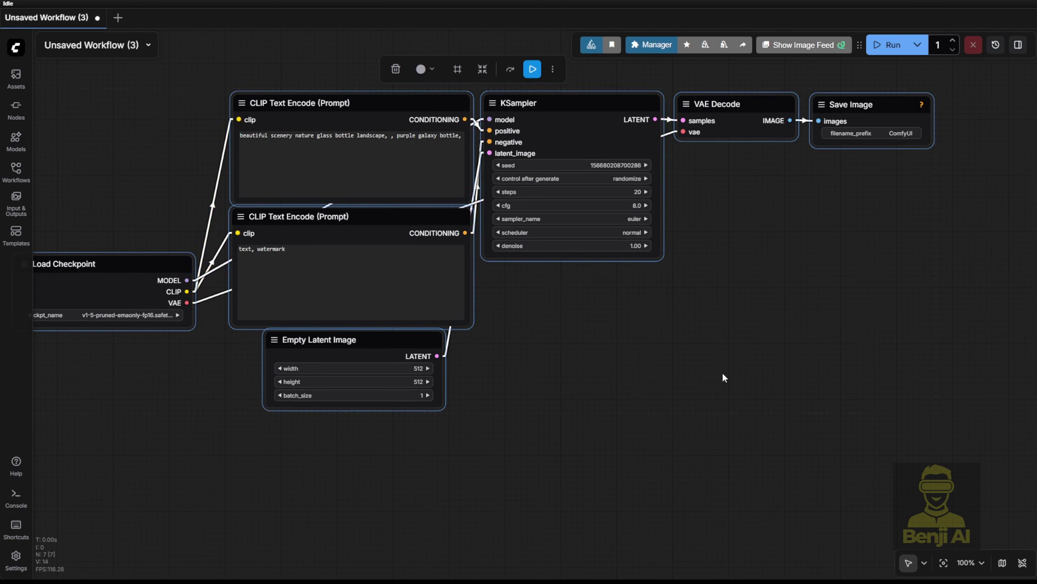
key(Delete)
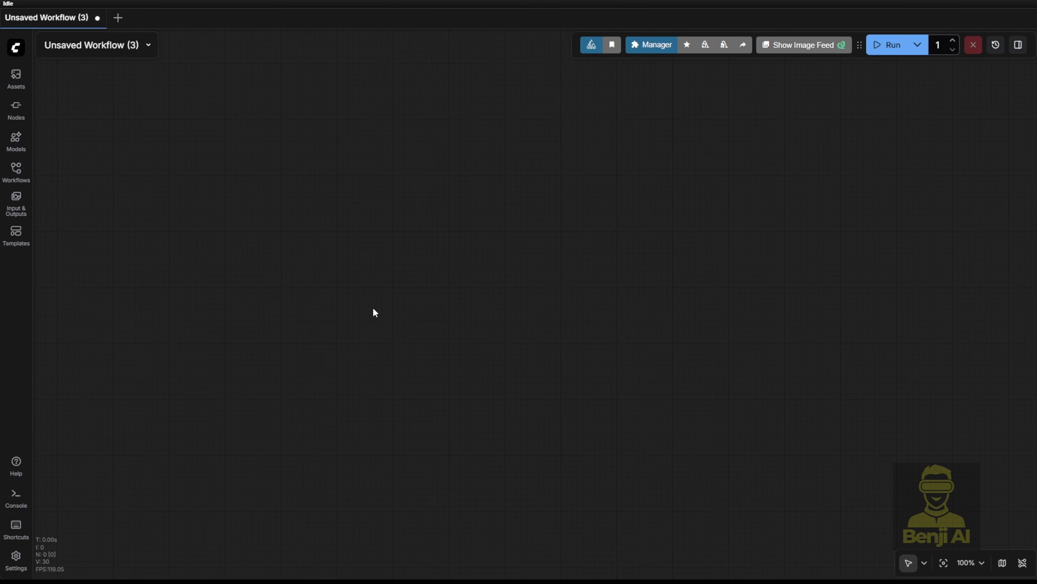
double_click(375, 192)
text(HY)
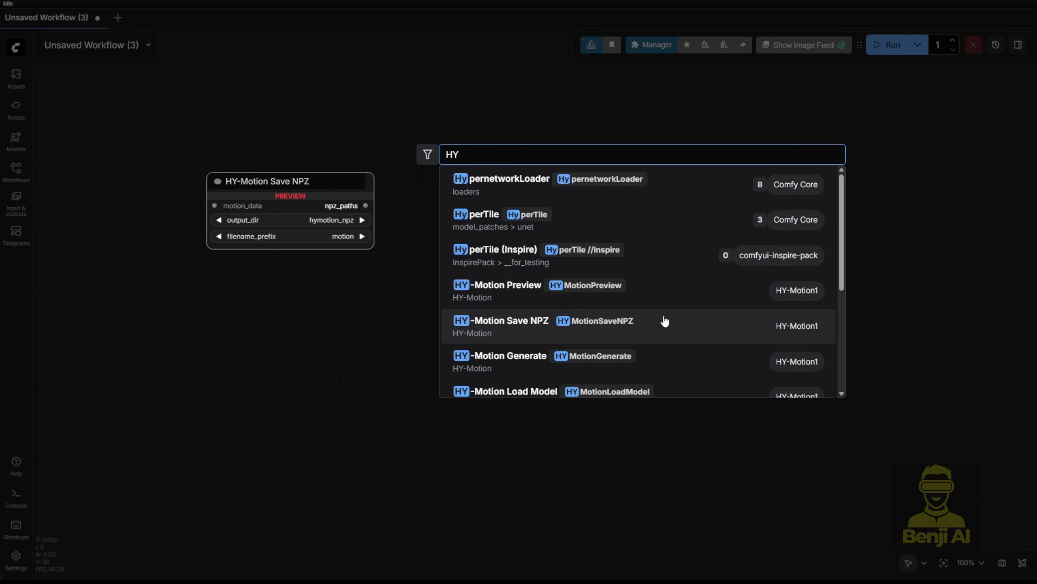
scroll(639, 278, down, 1)
scroll(639, 277, down, 3)
scroll(519, 286, up, 1)
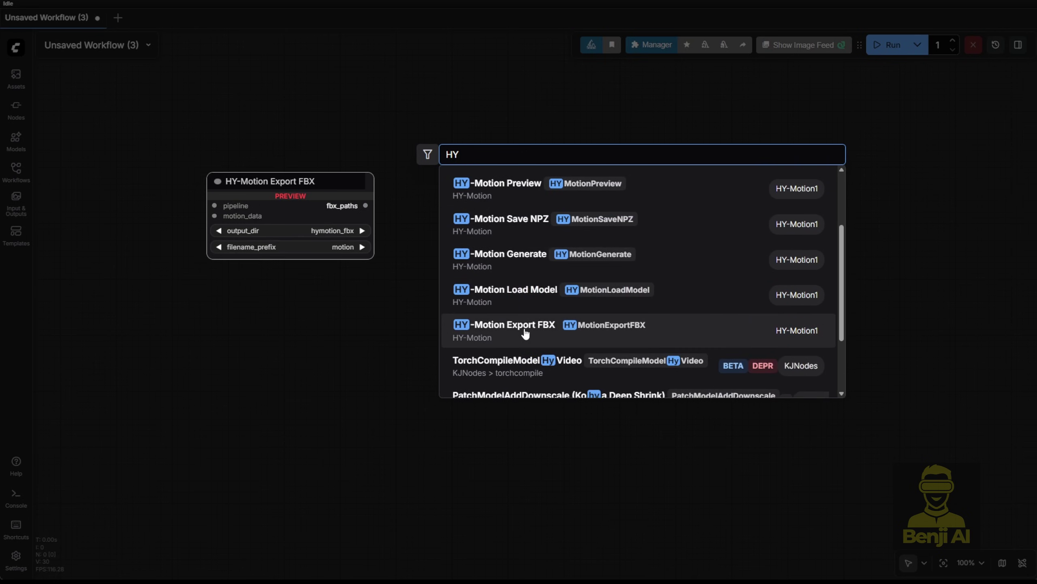
click(524, 295)
scroll(449, 253, up, 5)
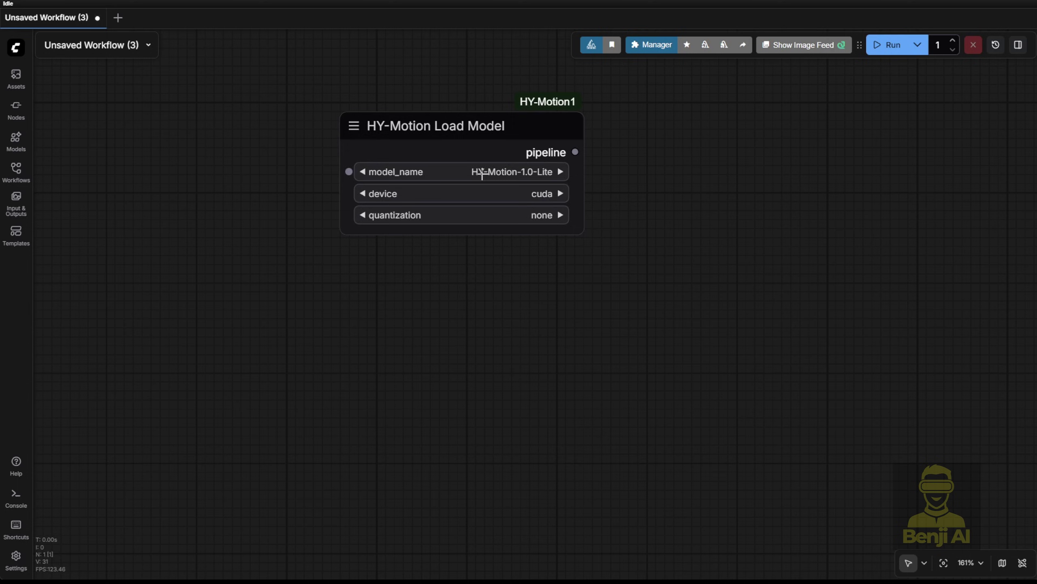
Set the Load Model node's model_name to HY-Motion-1.0 and keep its quantization at none
click(518, 173)
click(525, 173)
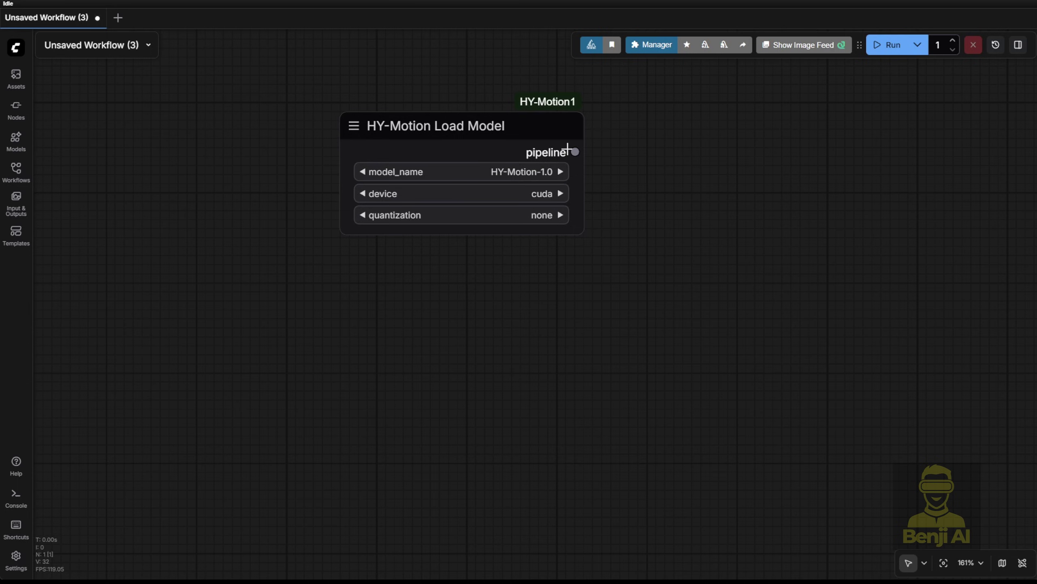
click(531, 215)
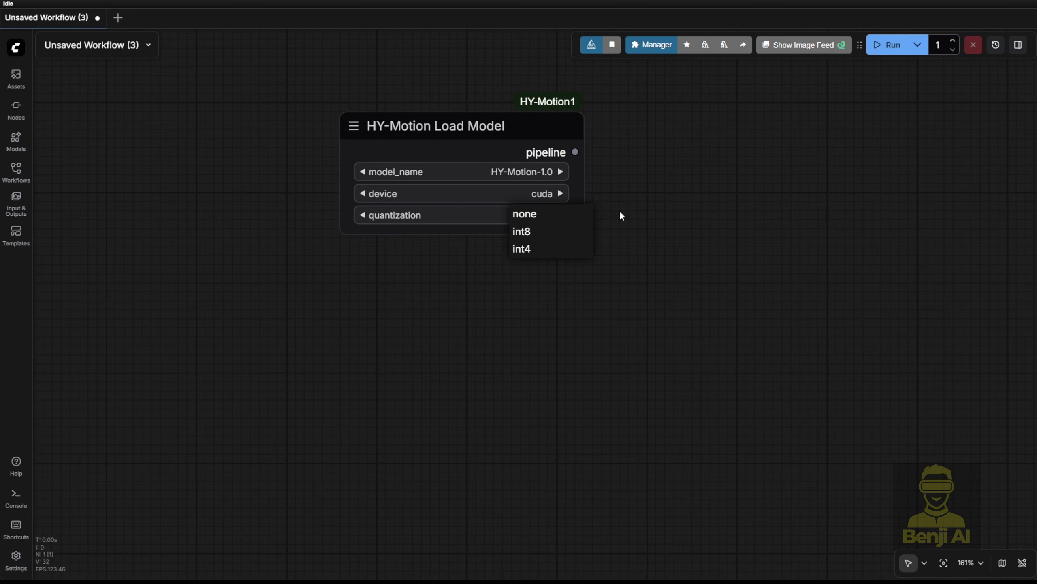
click(563, 216)
Add an HY-Motion Generate node from the pipeline output, place it below the loader, and attach an HY-Motion Export FBX node to its motion_data output
drag(576, 151, 616, 224)
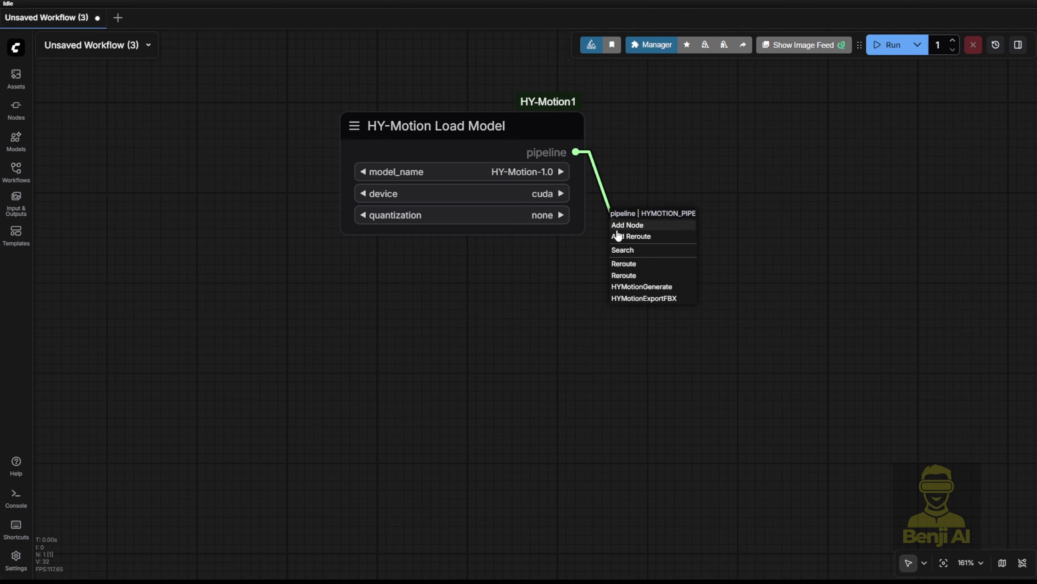
click(678, 288)
drag(731, 210, 467, 267)
drag(704, 296, 753, 294)
click(817, 369)
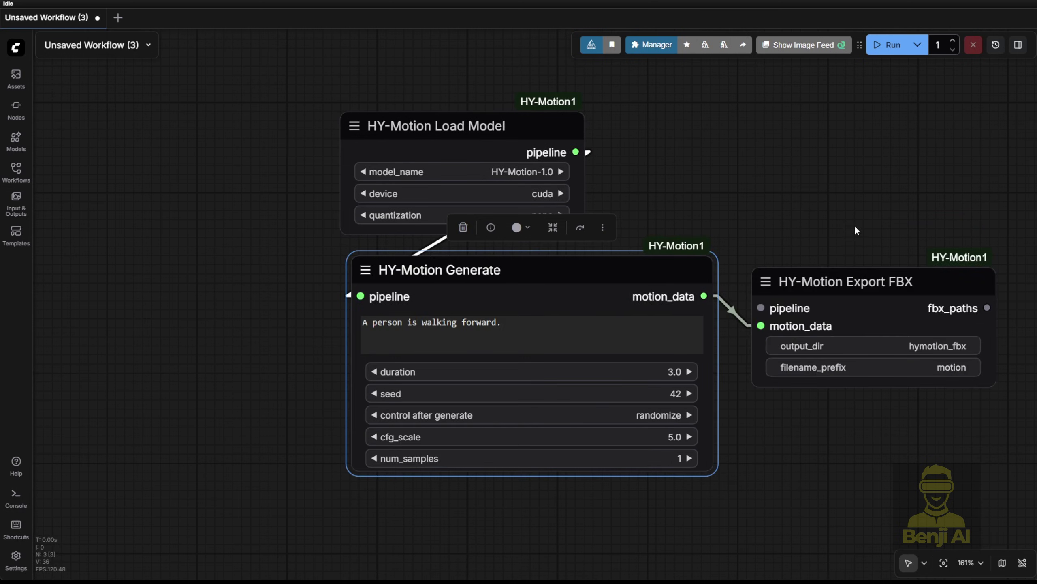
Move the HY-Motion Export FBX node up beside the Generate node and connect the Load Model pipeline output to its pipeline input
drag(847, 222, 544, 166)
drag(501, 238, 522, 159)
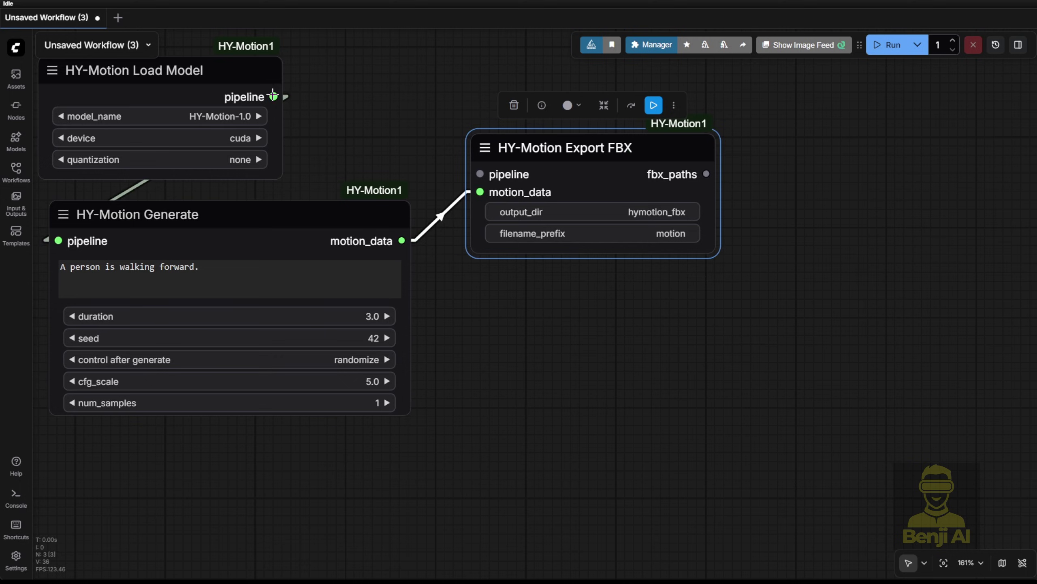
drag(273, 96, 480, 175)
click(524, 310)
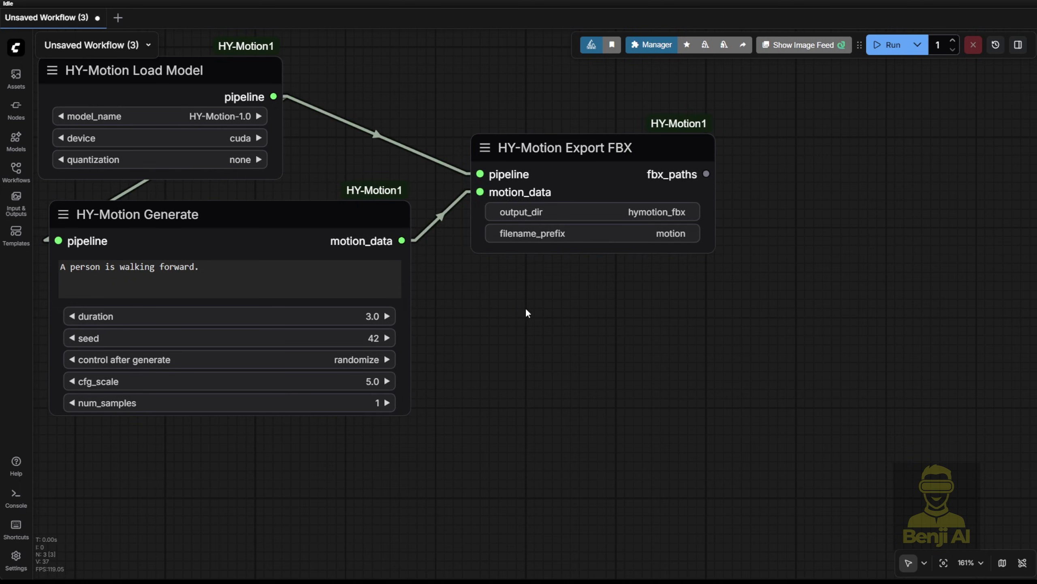
Attach a Show Text node to the Export FBX node's fbx_paths output, then enlarge Show Text and make the Generate node taller
drag(705, 171, 549, 306)
click(756, 366)
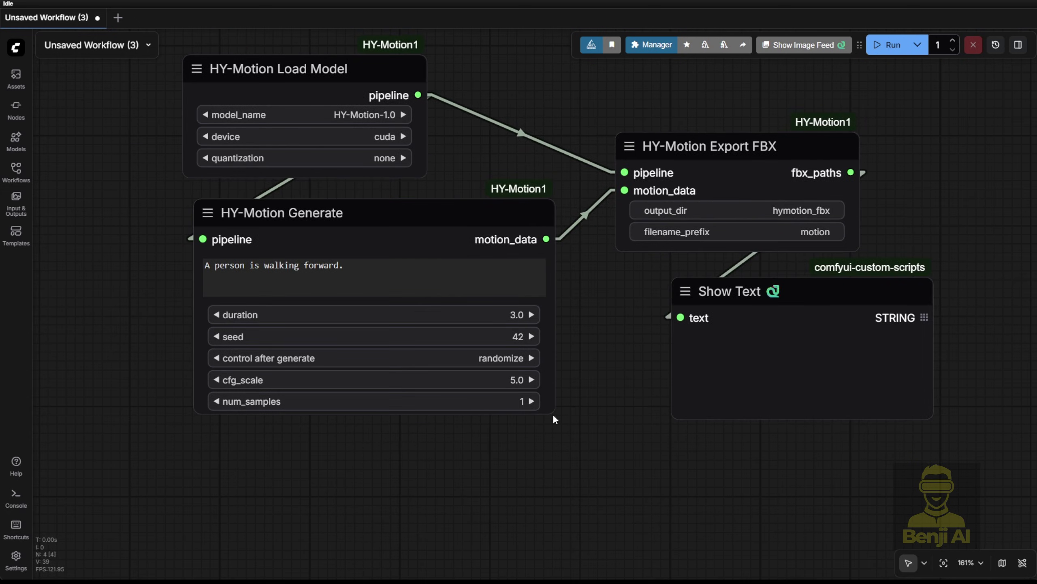
drag(554, 412, 554, 431)
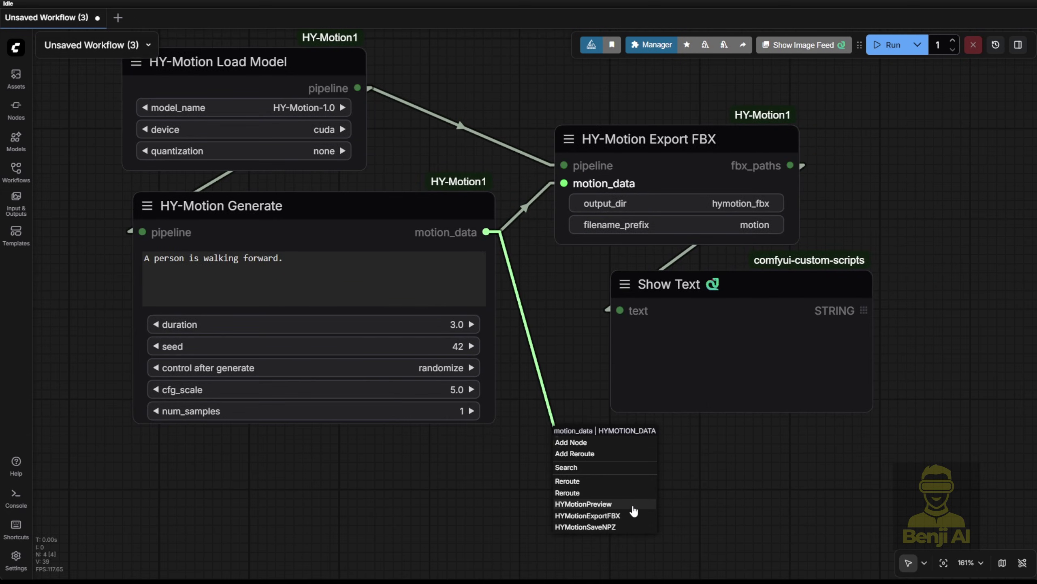
Attach an HY-Motion Preview node to the Generate node's motion_data output and place it below the Show Text node
click(632, 505)
drag(859, 460, 687, 301)
drag(551, 274, 497, 310)
Add a Video Combine node by searching for video and connect the HY-Motion Preview node's preview_frames output to its images input
drag(568, 333, 639, 333)
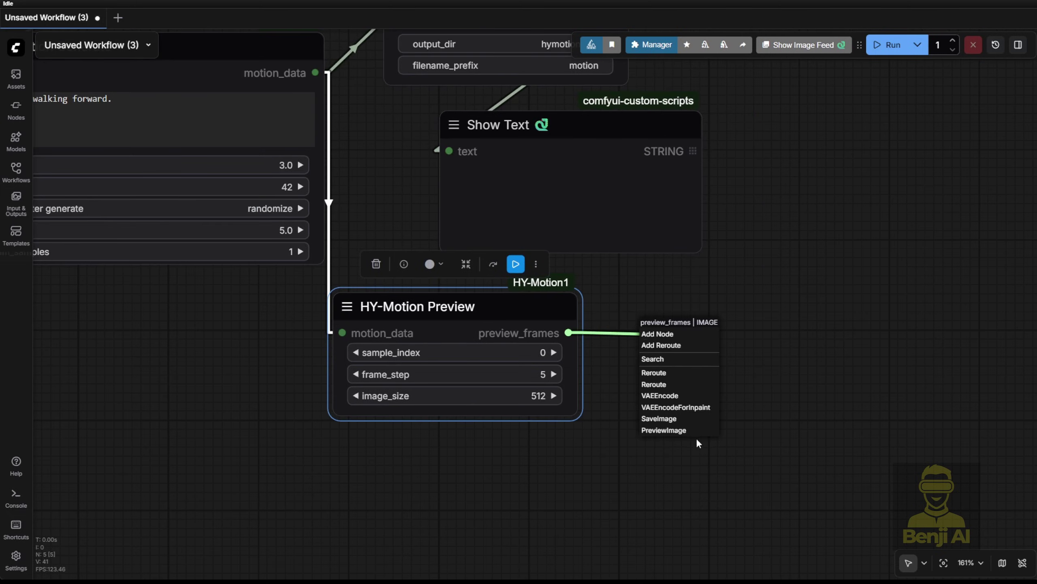
click(817, 396)
double_click(616, 332)
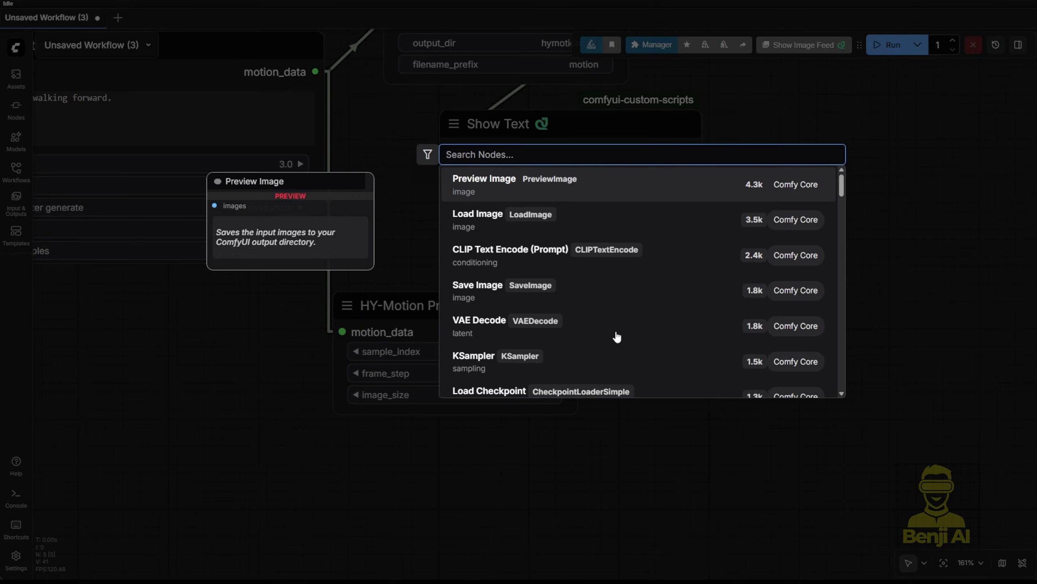
text(video)
key(Return)
scroll(615, 330, up, 3)
drag(569, 331, 625, 345)
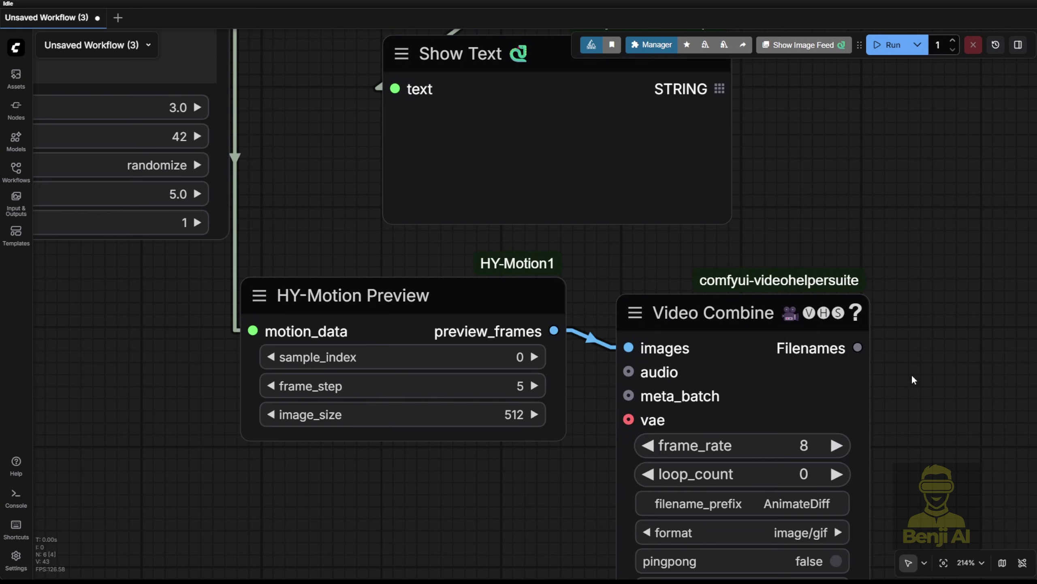
Run the text-to-motion workflow and open the console to follow its progress
drag(911, 374, 794, 217)
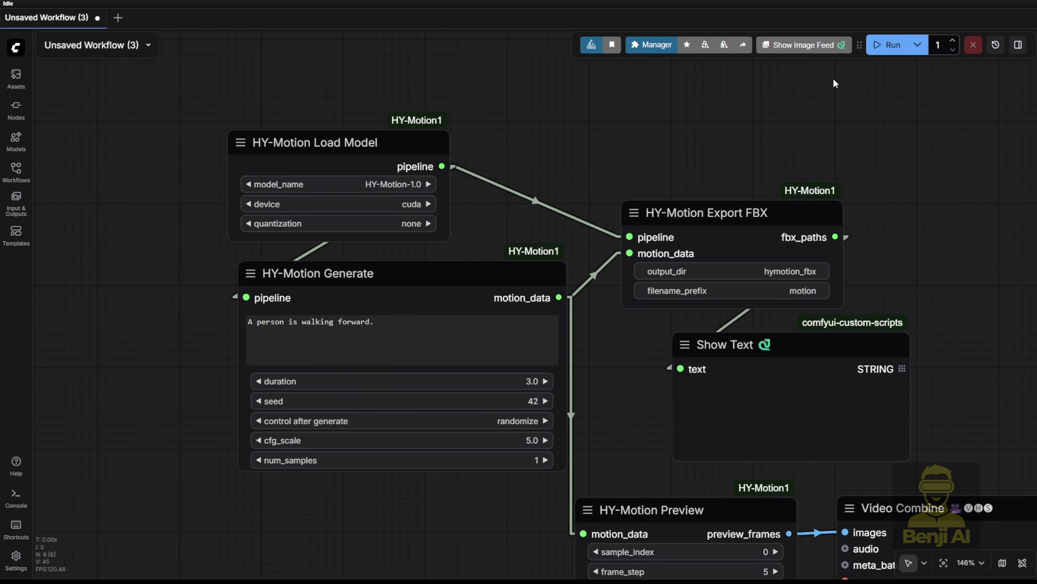
click(891, 44)
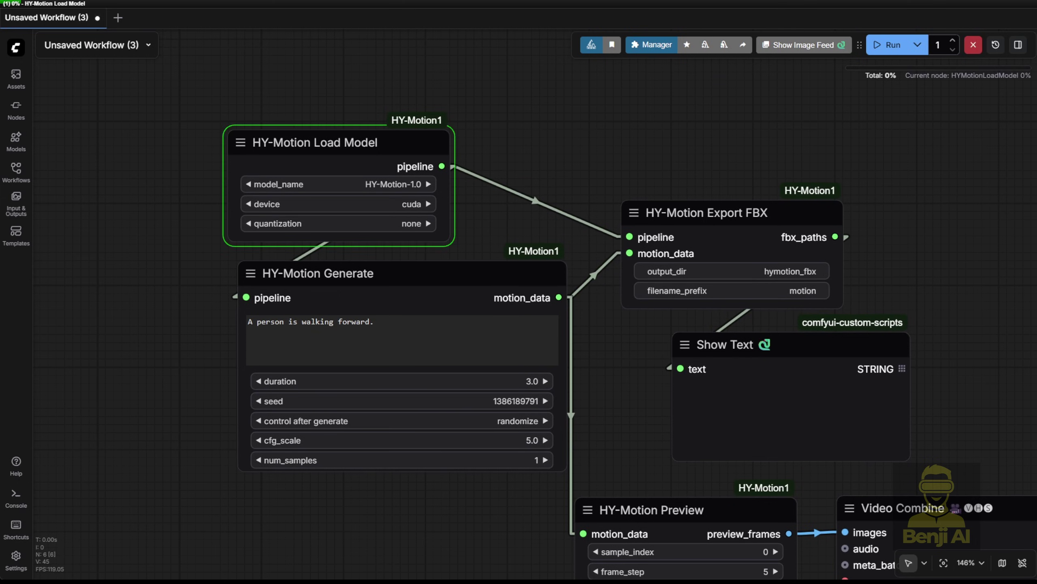
click(15, 495)
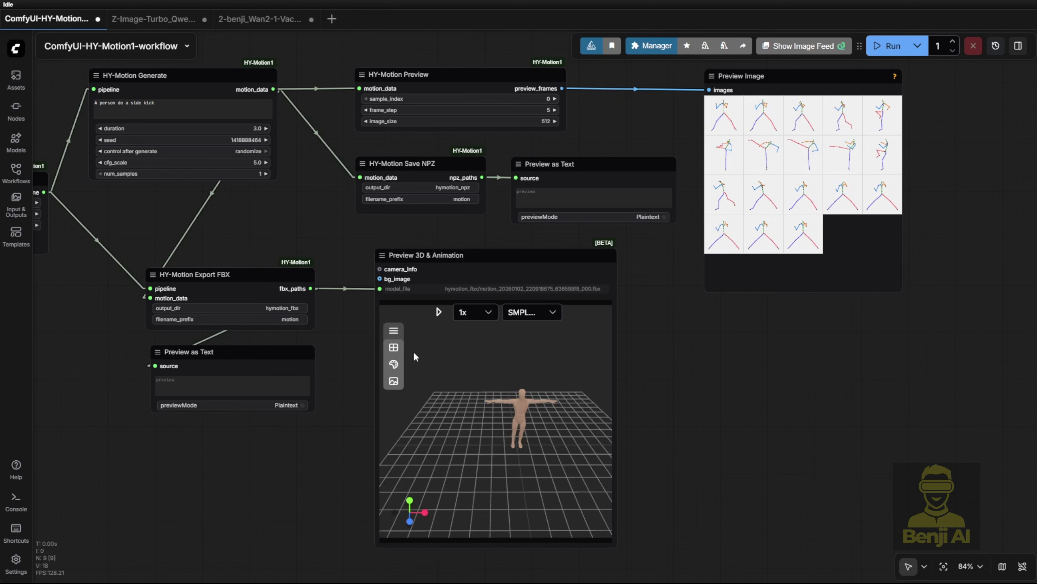
Examine the node layout of ComfyUI-HY-Motion1-workflow and play the side kick animation in its Preview 3D & Animation node
scroll(345, 442, down, 2)
drag(319, 457, 388, 459)
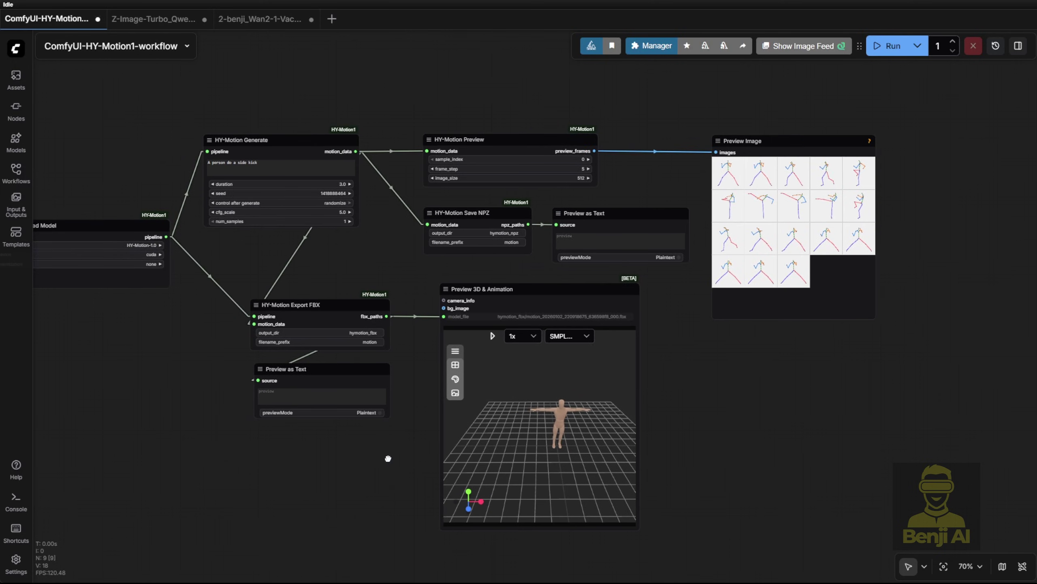
scroll(196, 364, up, 2)
drag(162, 335, 11, 318)
drag(275, 443, 414, 462)
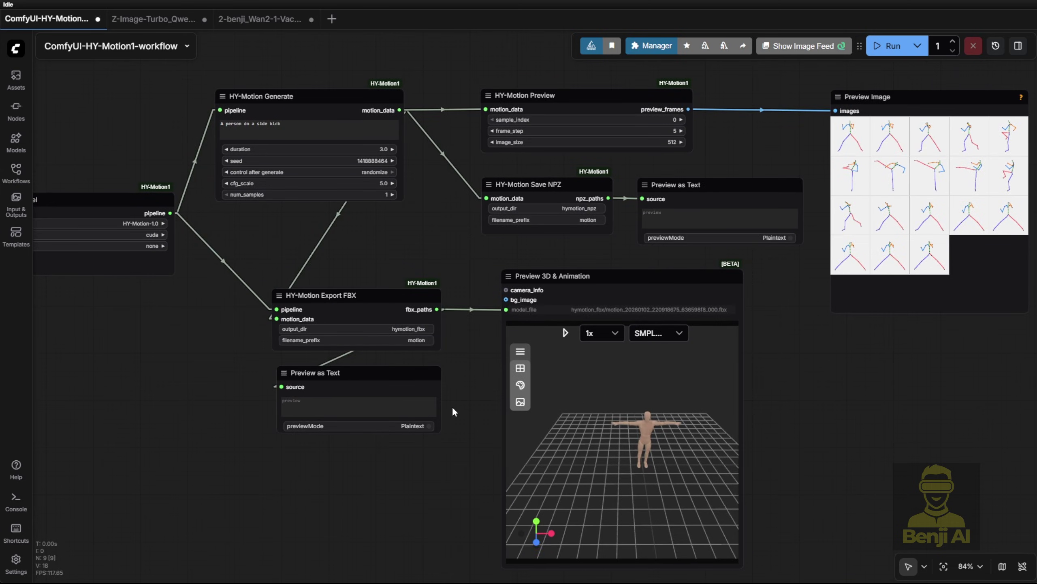
scroll(452, 405, down, 1)
click(555, 340)
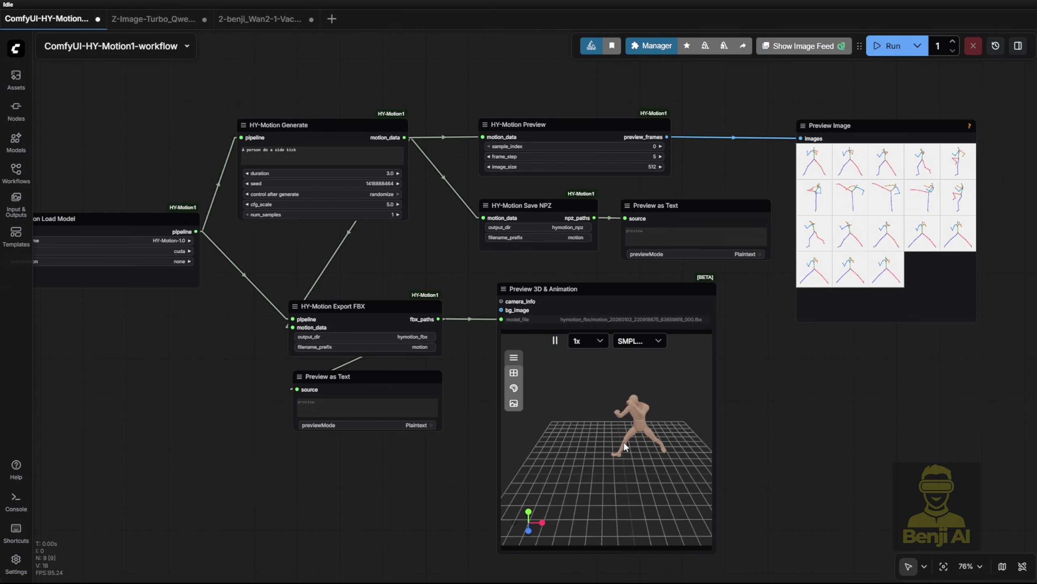
Switch to the Z-Image-Turbo_Qwen3VL_txt2img(Thumbnail) workflow and examine its reference, sampling and image comparison groups
click(162, 20)
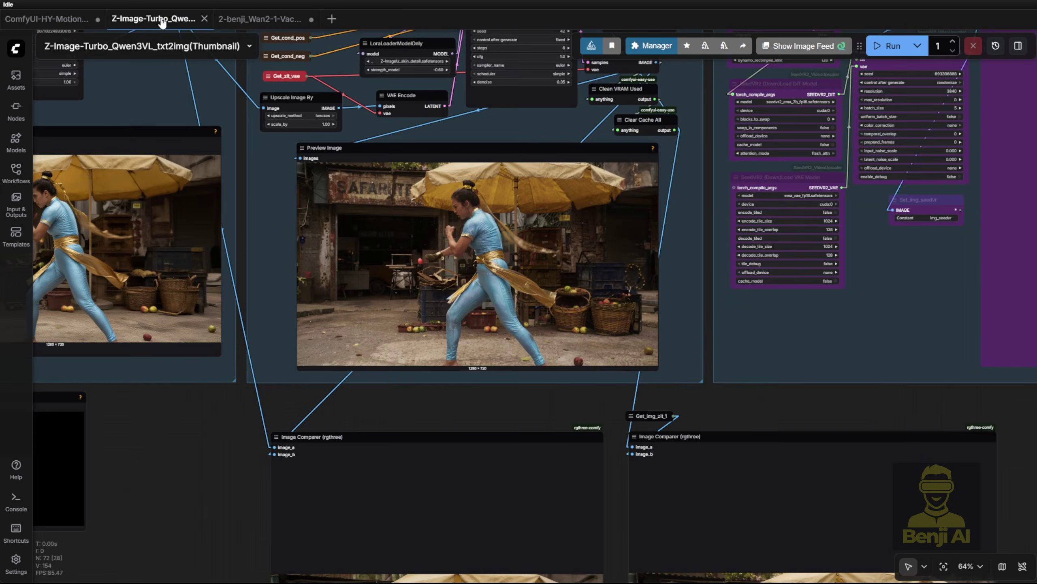
scroll(174, 405, down, 1)
drag(174, 405, 774, 583)
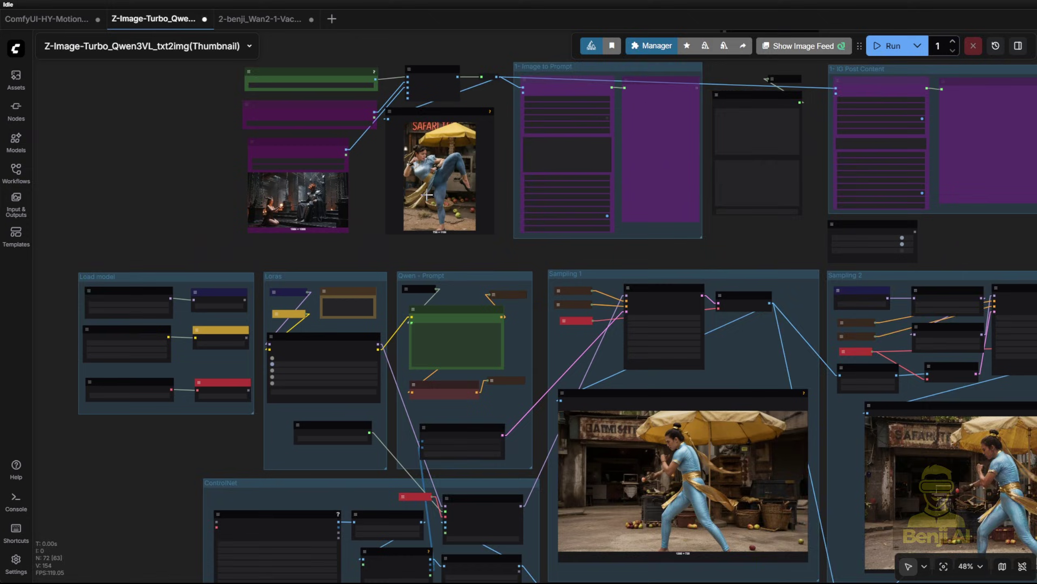
scroll(426, 195, up, 3)
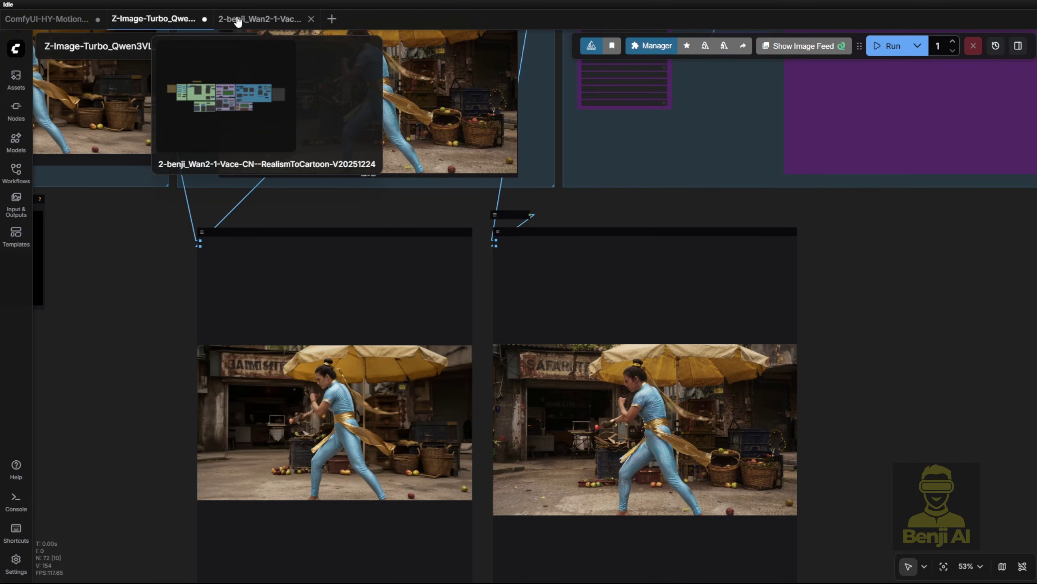
Switch to the 2-benji_Wan2-1-Vace-CN--RealismToCartoon-V20251224 workflow and examine its reference video and first frame groups
click(237, 20)
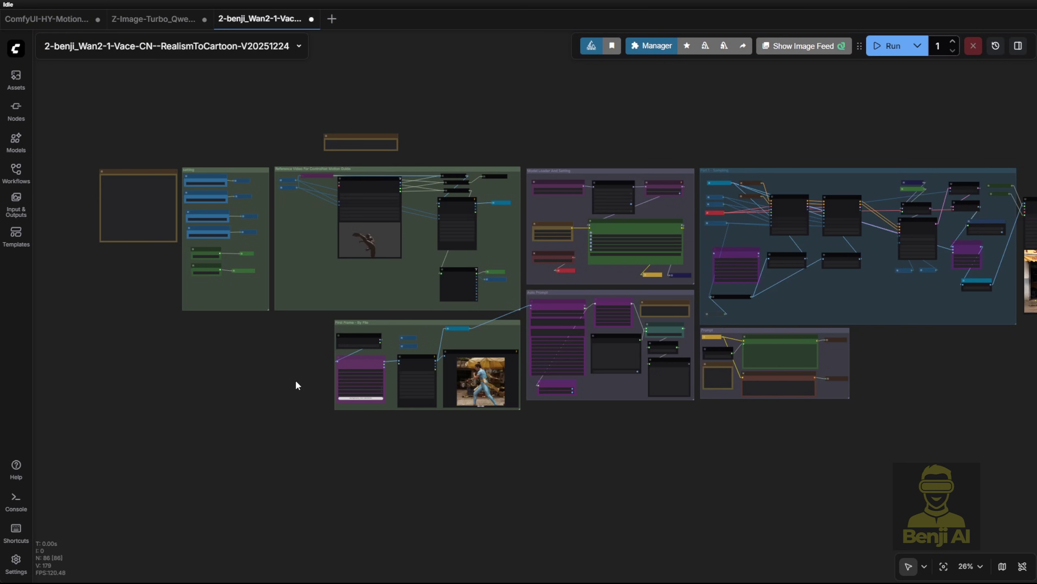
scroll(215, 361, up, 7)
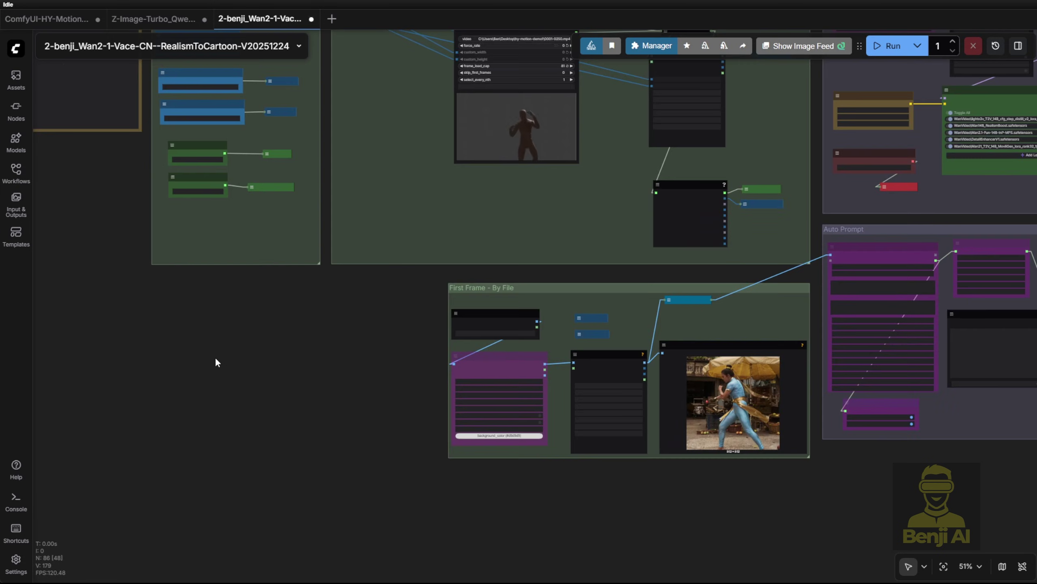
drag(347, 337, 264, 458)
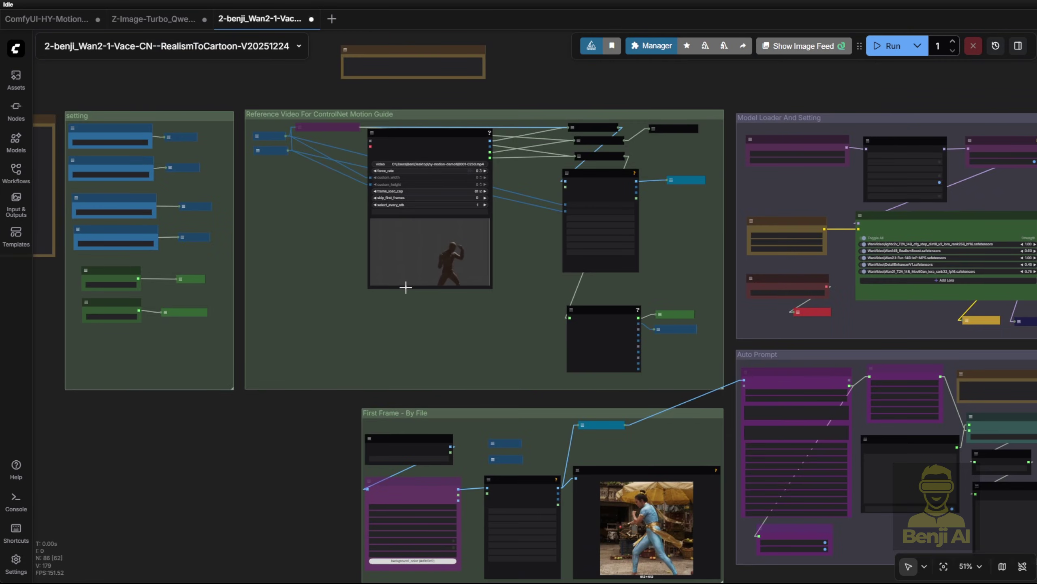
scroll(406, 285, up, 6)
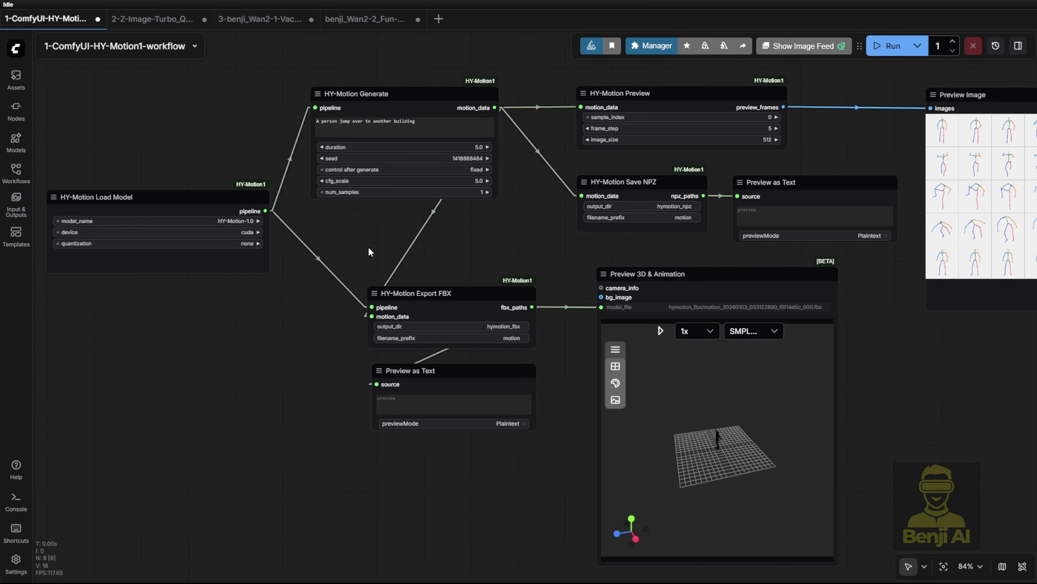
Examine the Load Model, Generate and Export FBX nodes in 1-ComfyUI-HY-Motion1-workflow, including the building jump prompt
drag(510, 247, 391, 264)
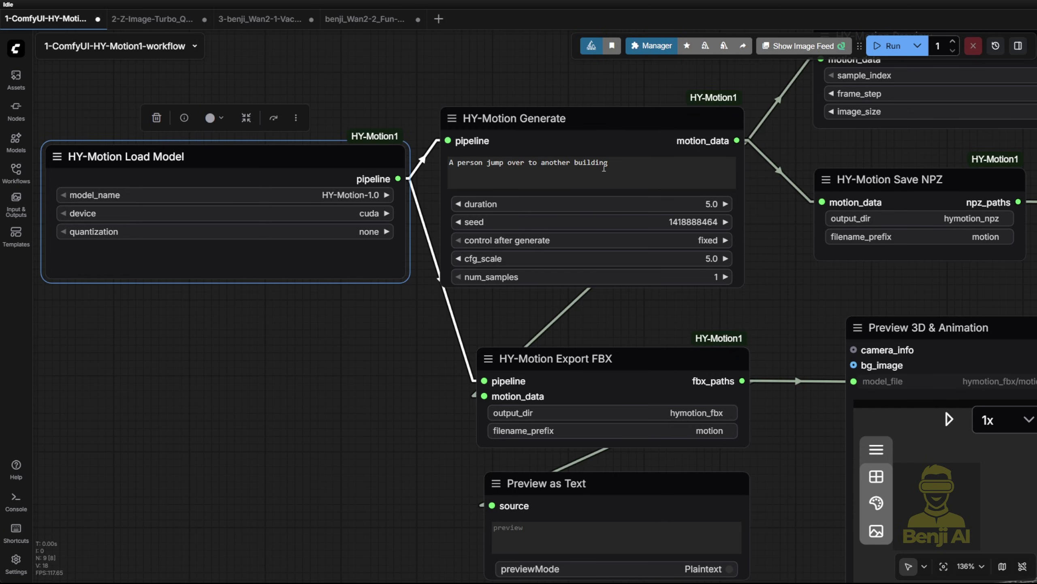
drag(776, 319, 588, 123)
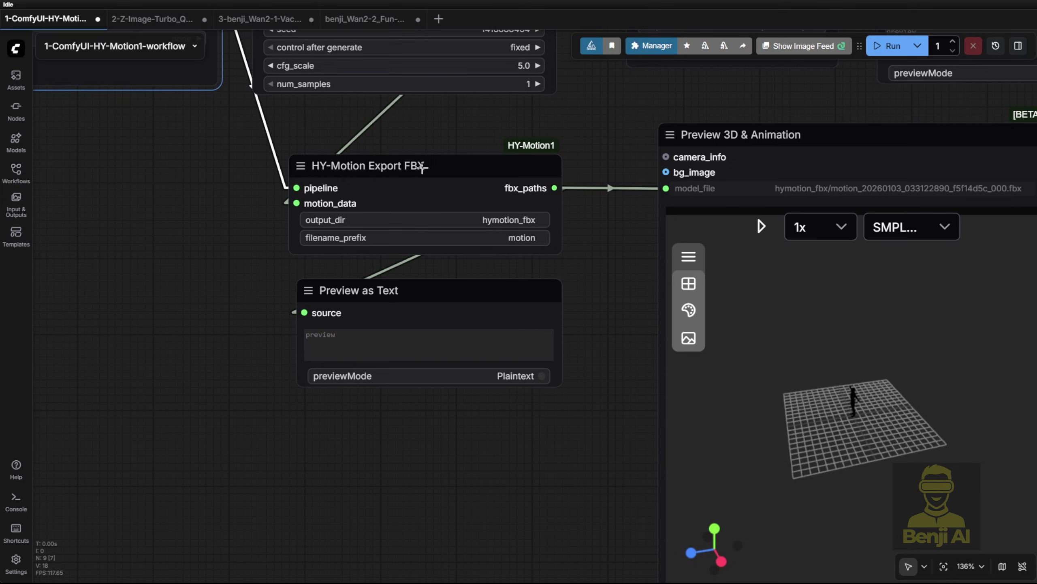
drag(606, 217, 351, 285)
Examine the building jump animation in the Preview 3D & Animation node close up, orbiting around the moving figure
scroll(586, 249, up, 3)
scroll(524, 264, up, 2)
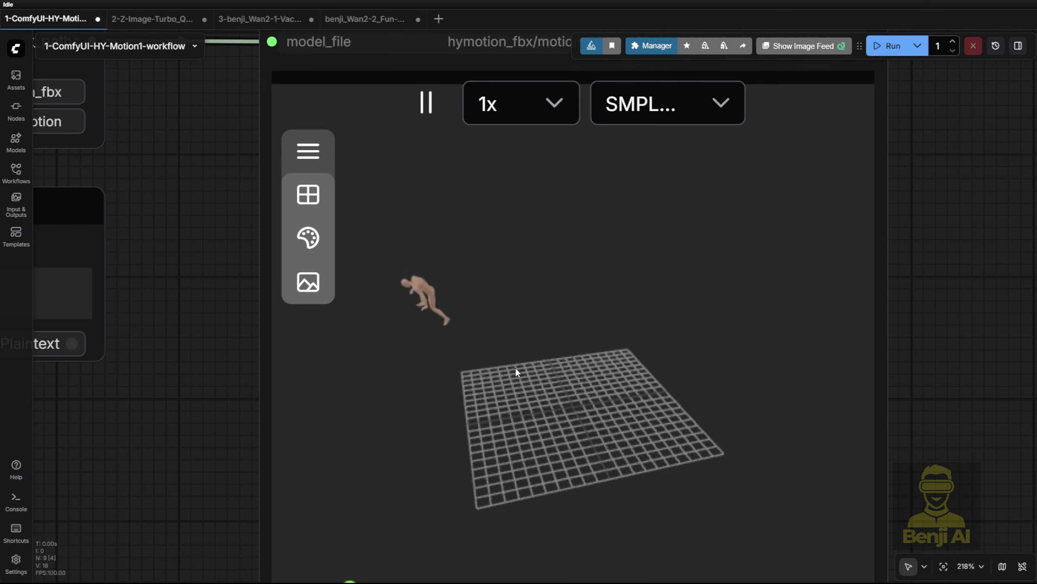
scroll(216, 245, down, 3)
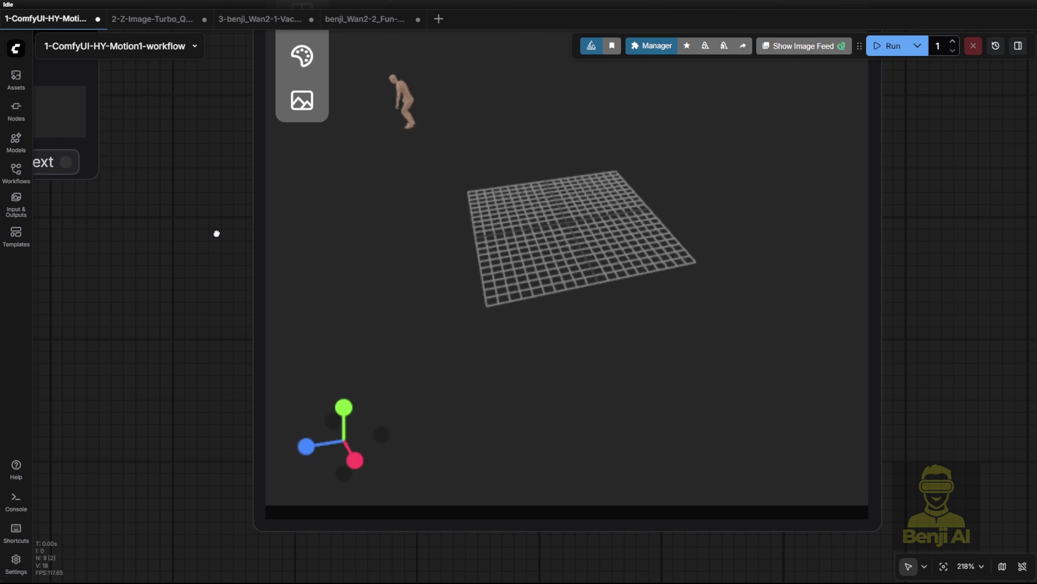
scroll(217, 261, down, 1)
scroll(454, 229, up, 5)
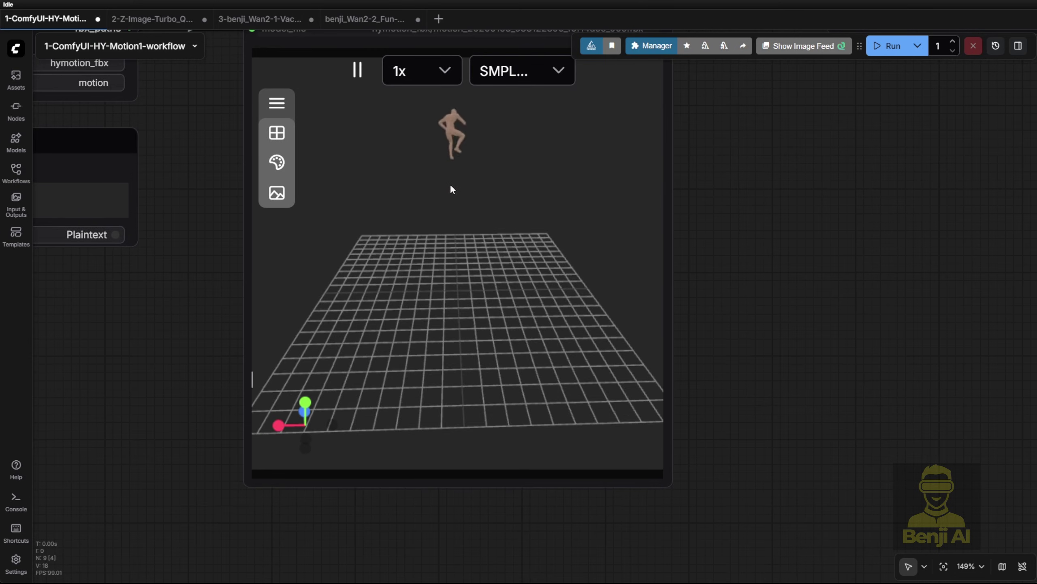
mouse_move(454, 173)
mouse_down()
mouse_move(453, 147)
mouse_move(453, 174)
mouse_up()
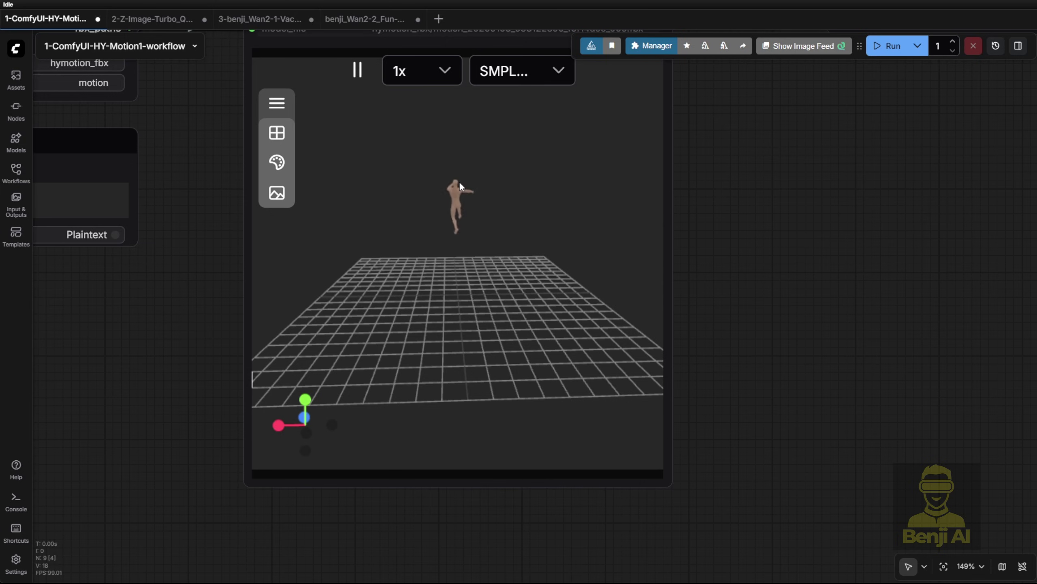
drag(456, 168, 461, 251)
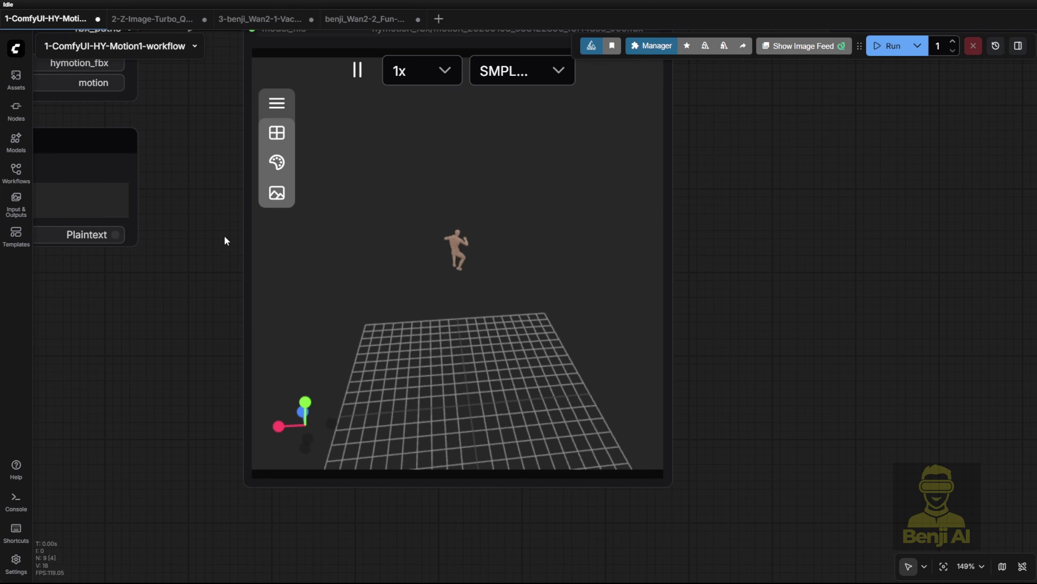
scroll(223, 235, down, 3)
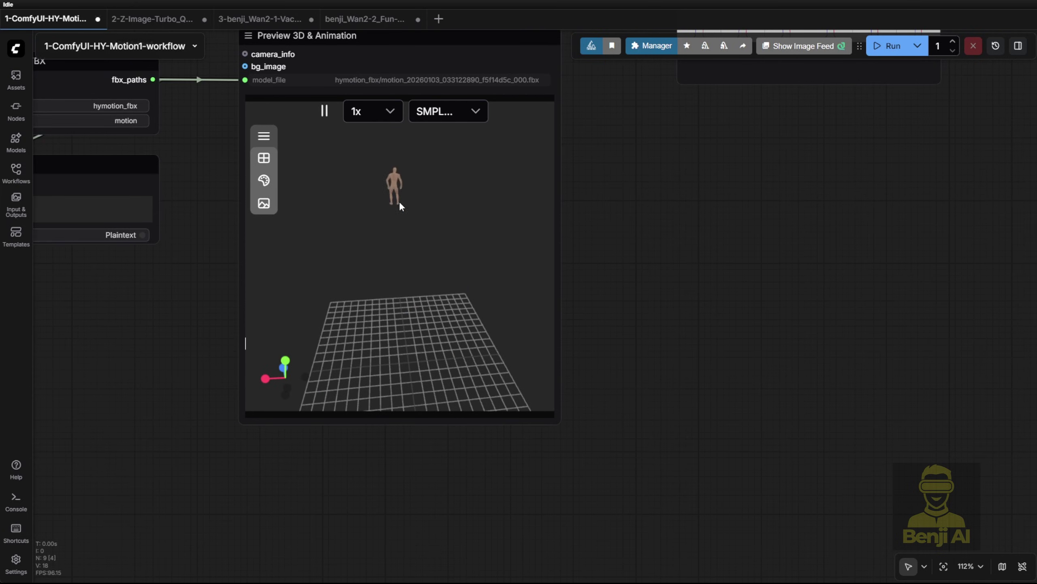
drag(200, 166, 468, 396)
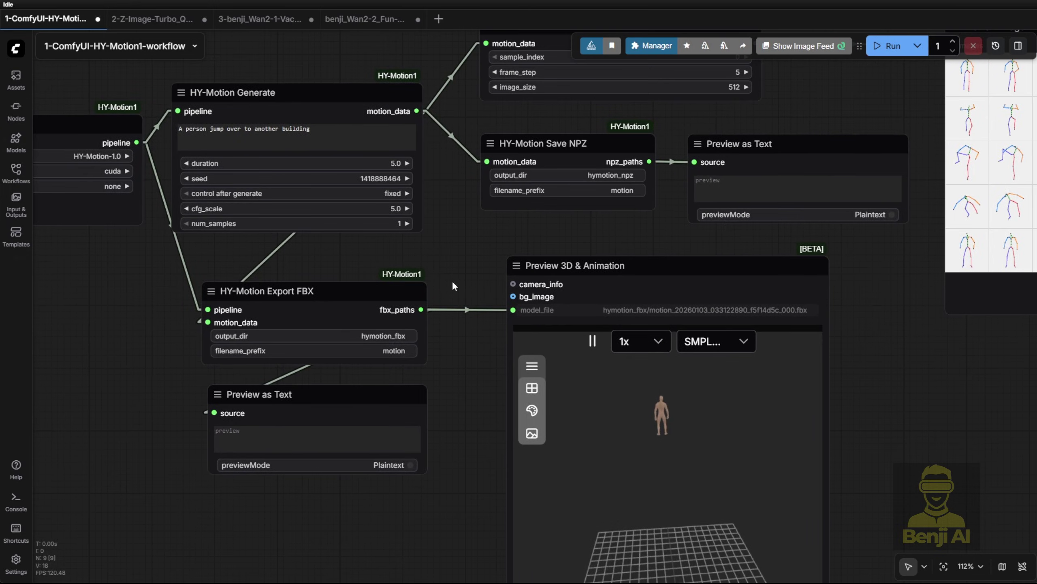
click(408, 221)
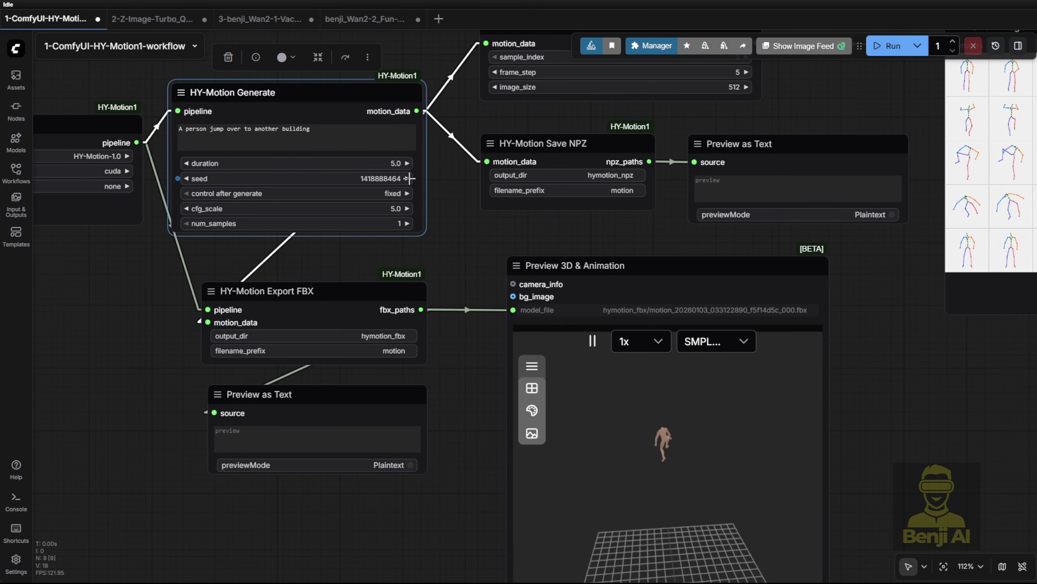
click(408, 178)
click(892, 46)
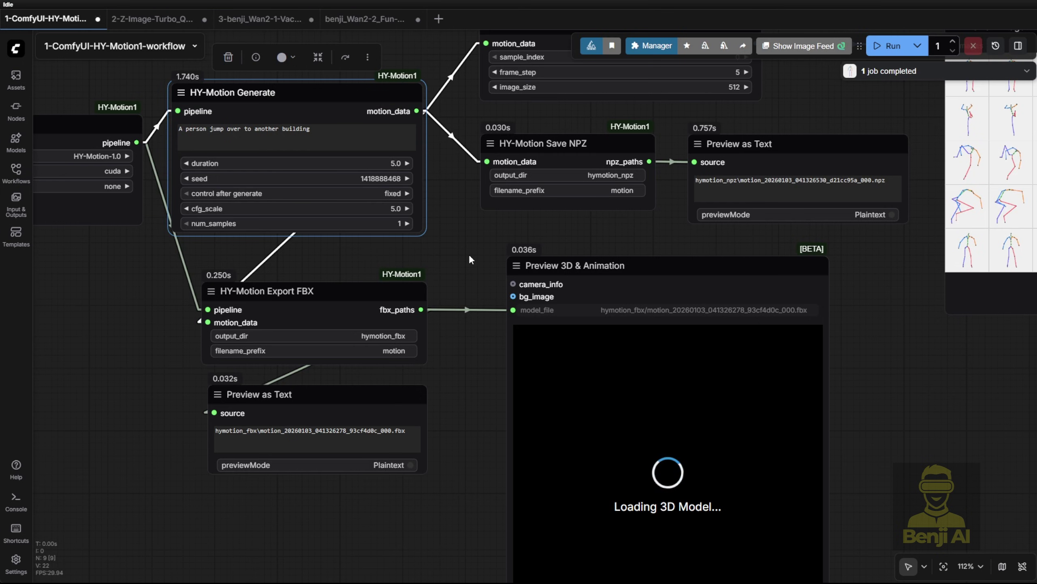
Bypass the HY-Motion Save NPZ node together with its connected Preview as Text node
drag(449, 393, 236, 388)
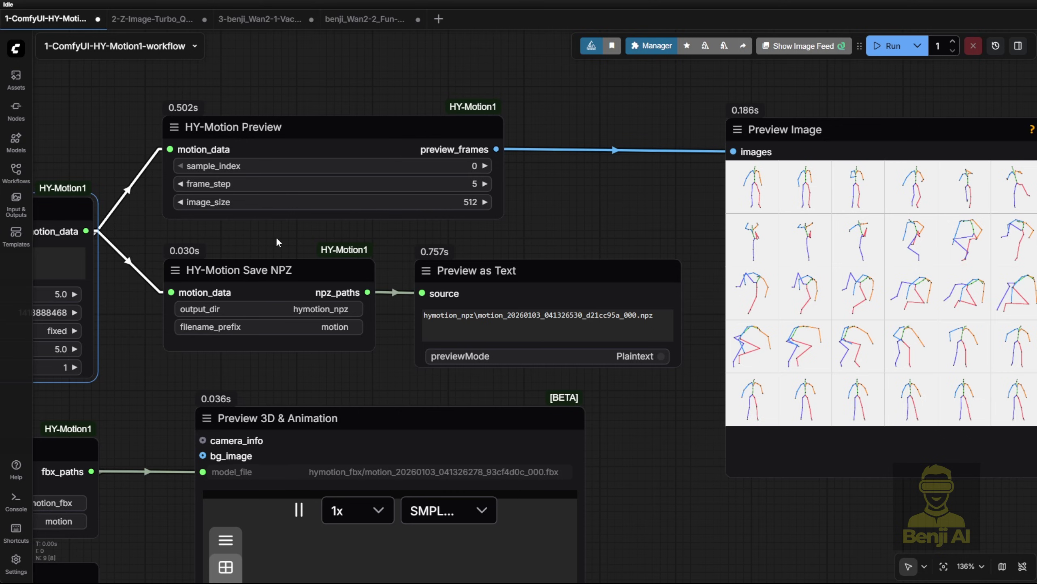
drag(278, 240, 563, 343)
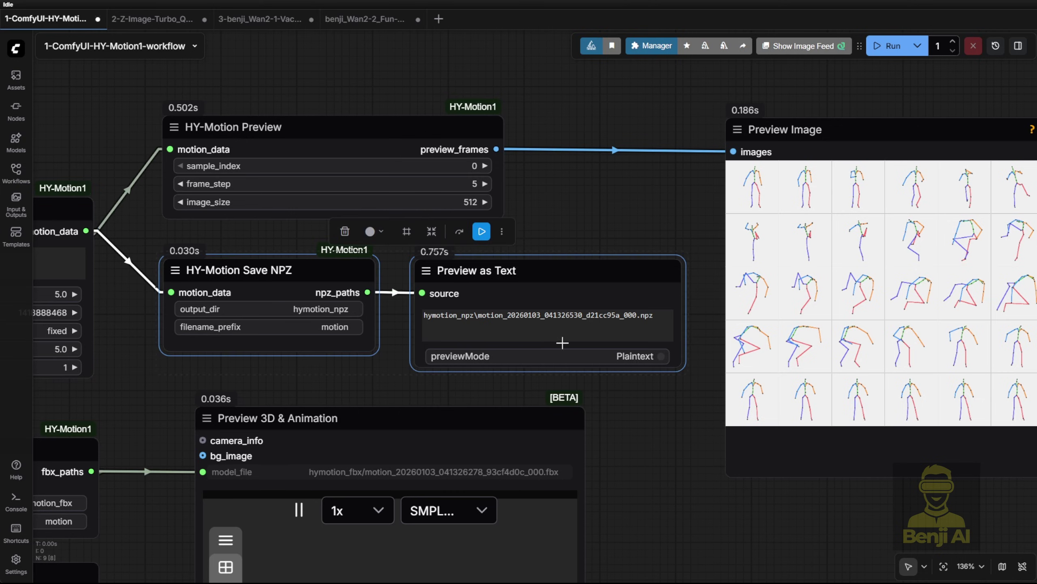
click(459, 231)
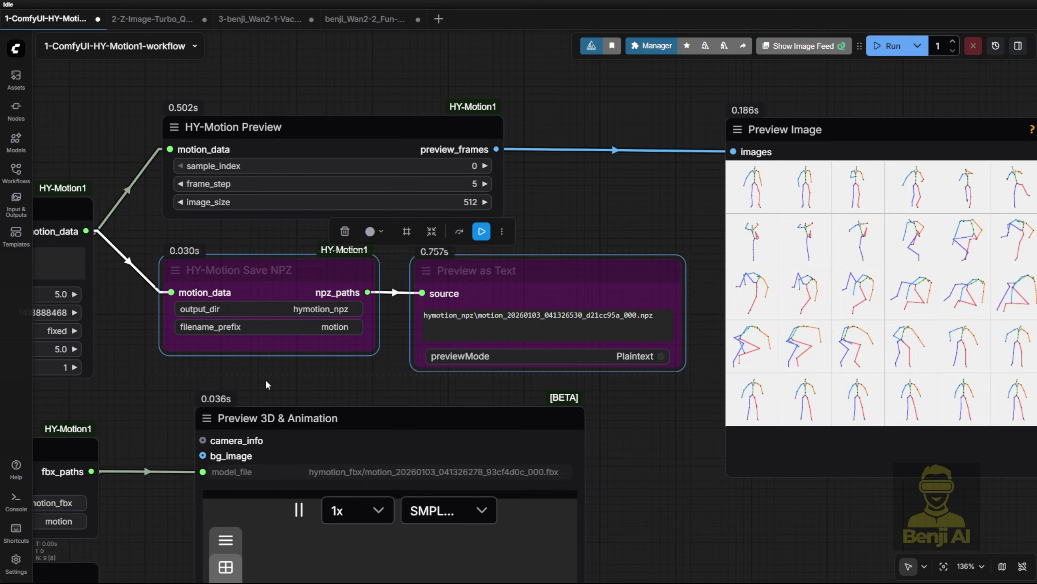
drag(265, 381, 535, 271)
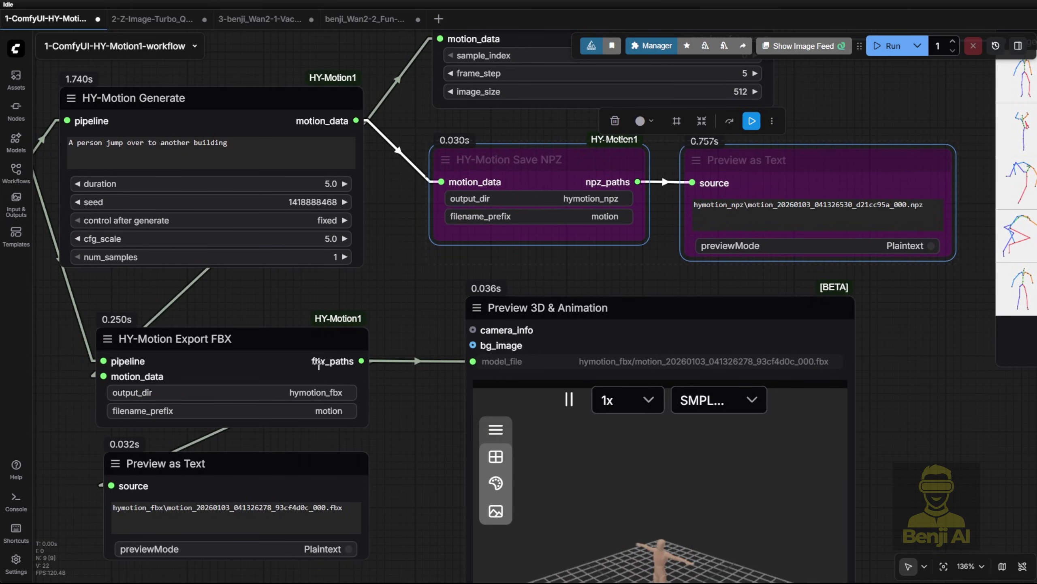
Examine the generated skeleton frames in the Preview Image node, enlarging the first frame and stepping through the following ones
scroll(319, 363, right, 8)
scroll(319, 362, up, 1)
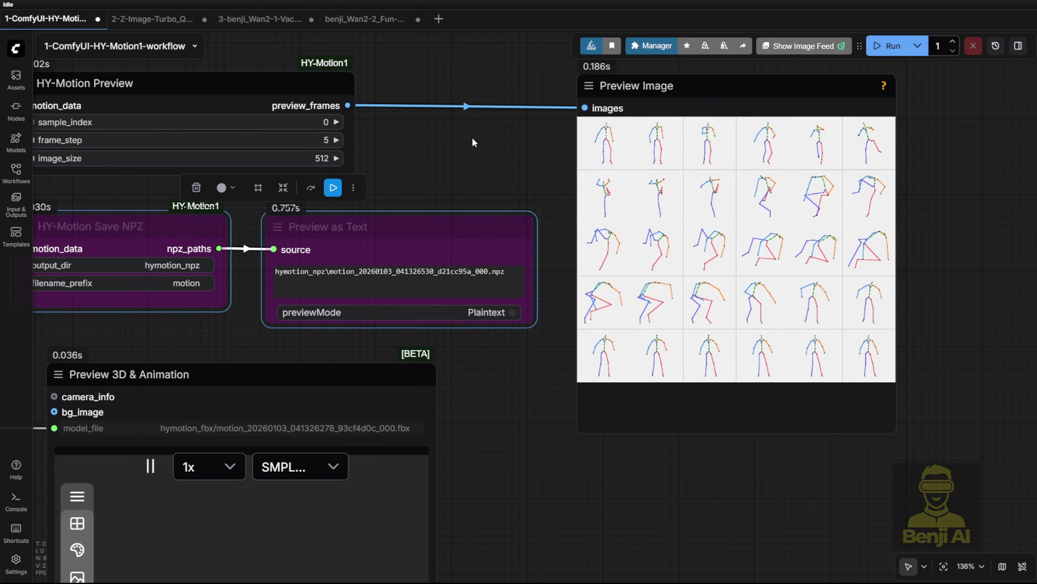
scroll(579, 168, left, 2)
scroll(578, 168, up, 1)
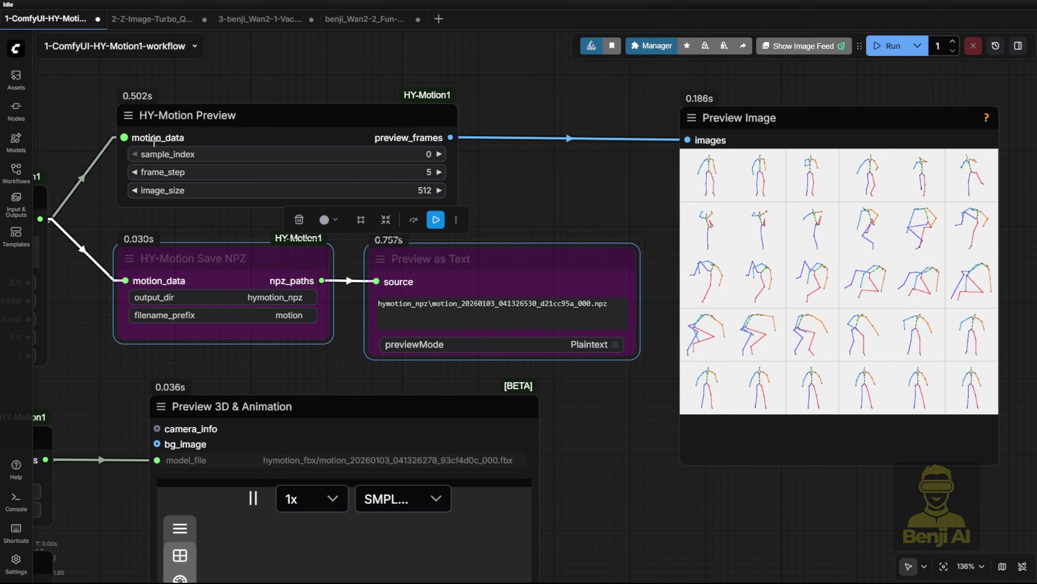
click(216, 114)
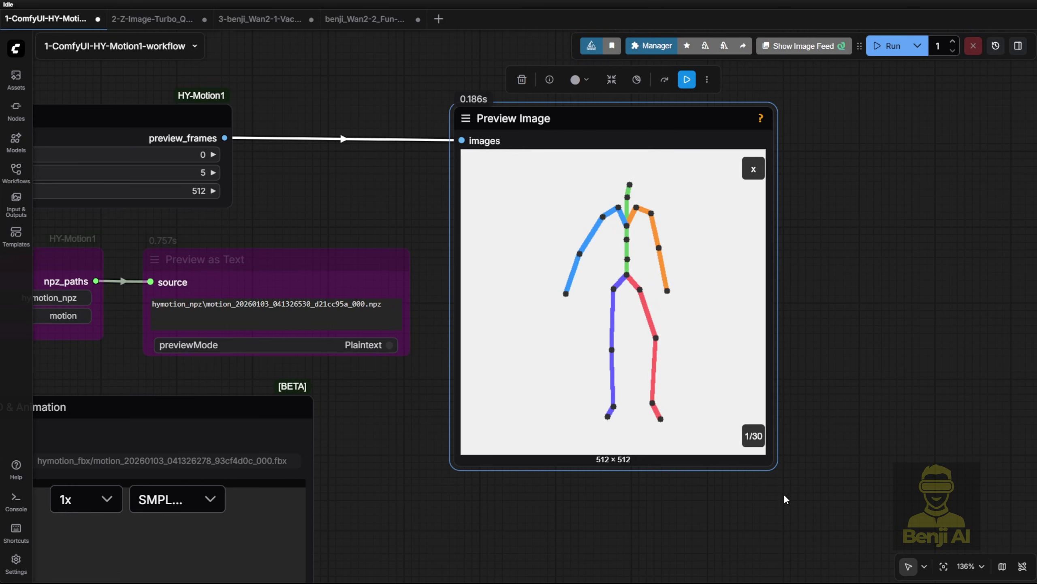
click(751, 434)
click(752, 434)
click(751, 434)
click(752, 434)
click(751, 434)
click(751, 434)
click(752, 434)
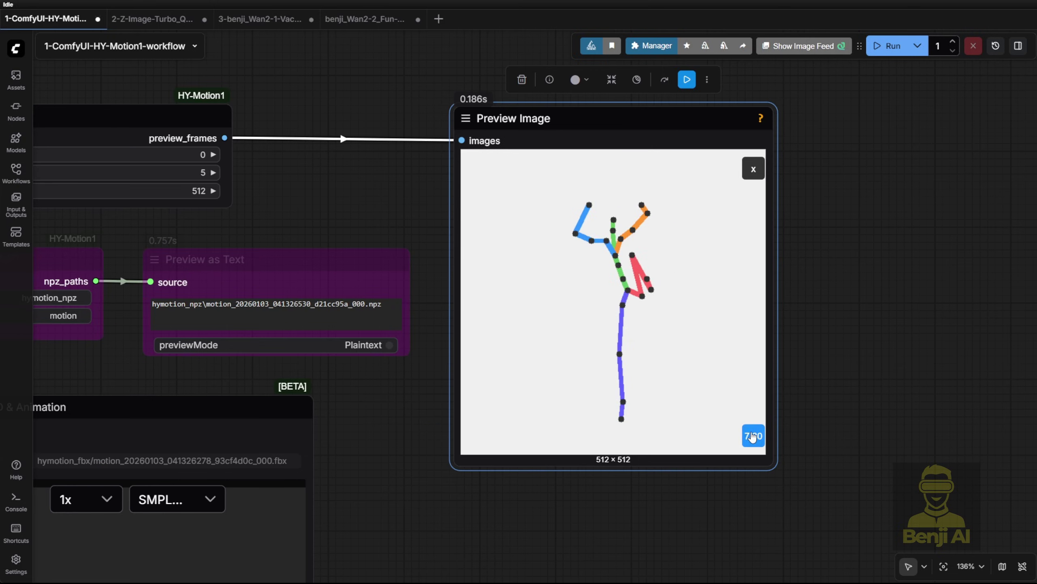
Examine the jump animation in the Preview 3D & Animation node, pausing and resuming playback and viewing the figure from the X-axis side
scroll(753, 437, down, 7)
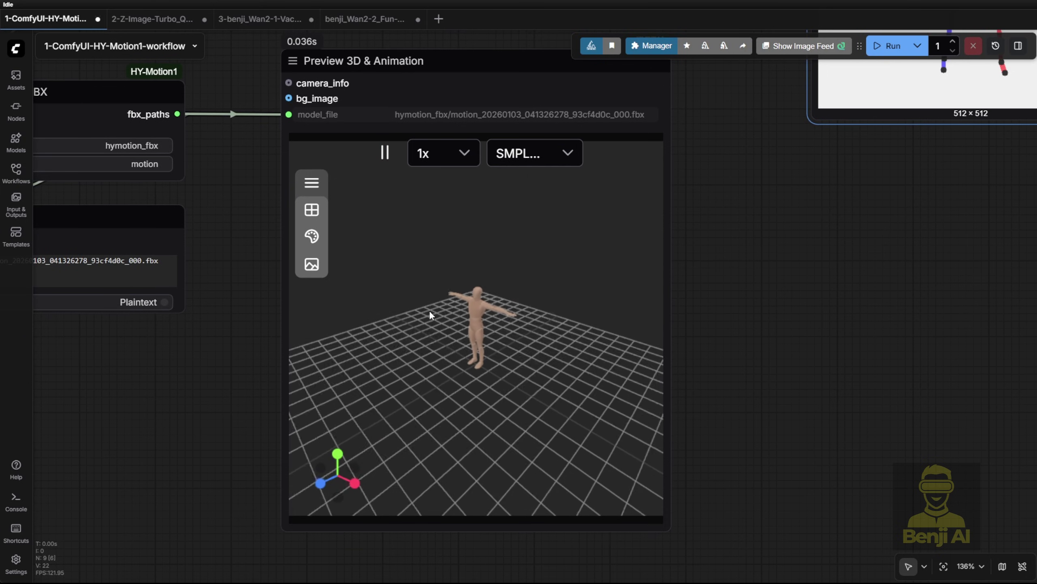
drag(429, 311, 462, 273)
click(384, 152)
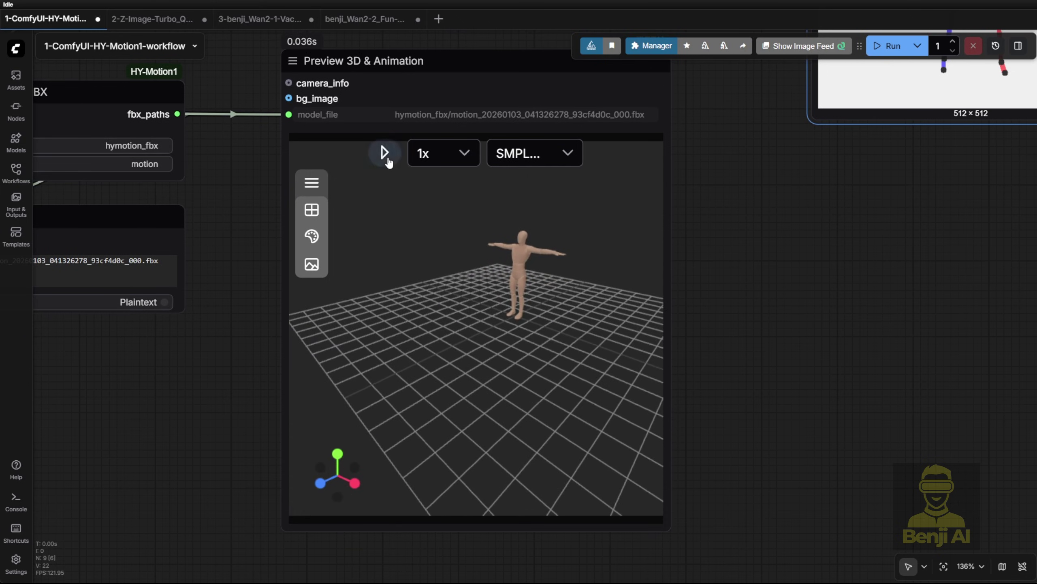
click(385, 152)
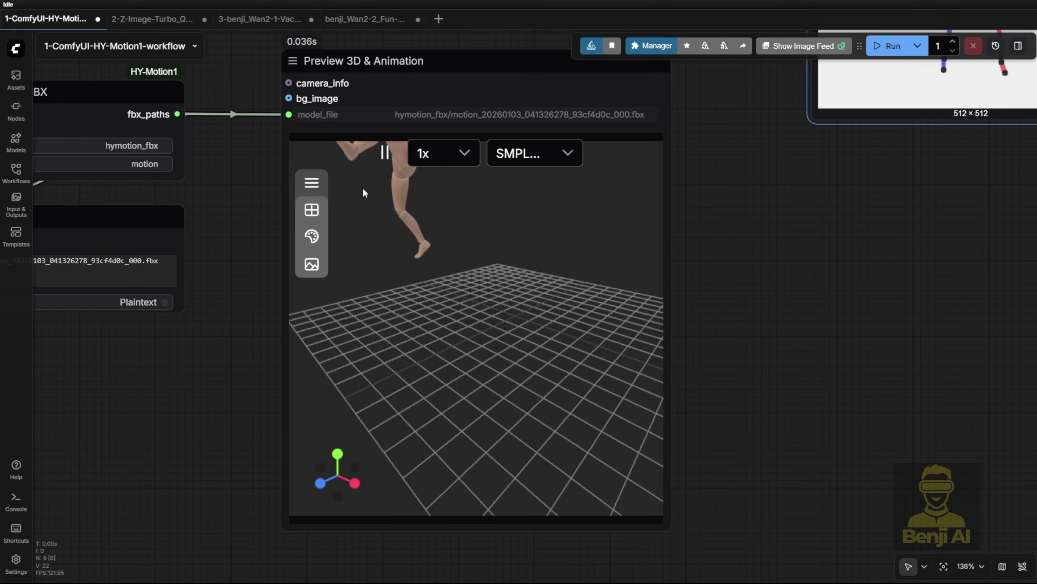
drag(362, 186, 473, 262)
scroll(473, 258, down, 3)
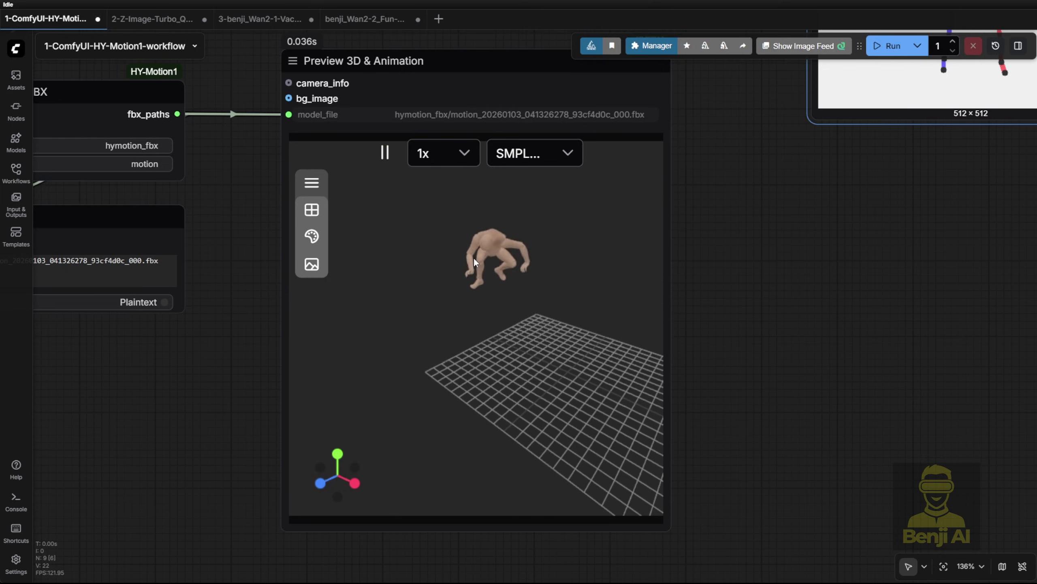
click(355, 483)
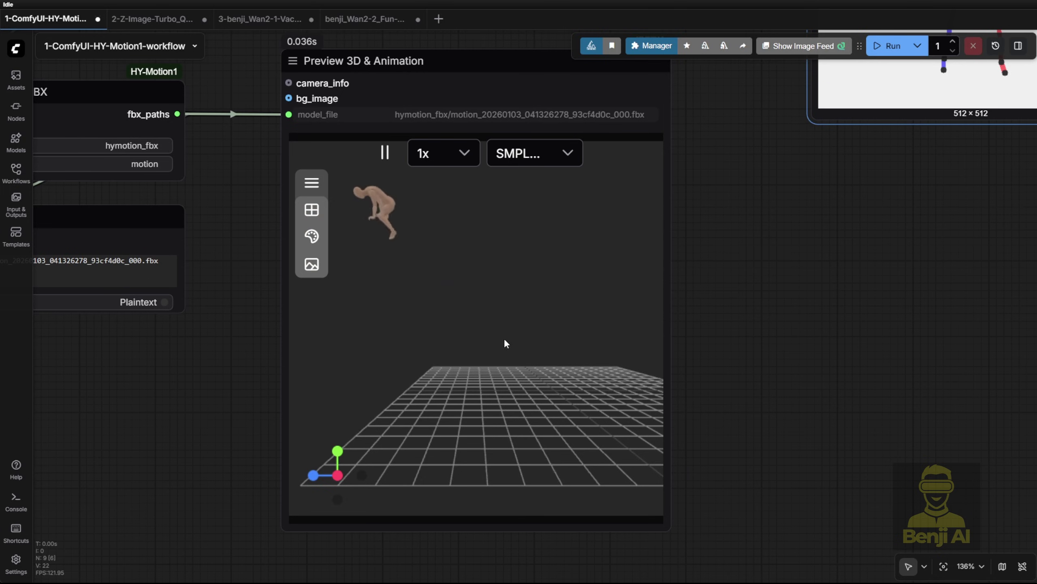
drag(436, 280, 441, 285)
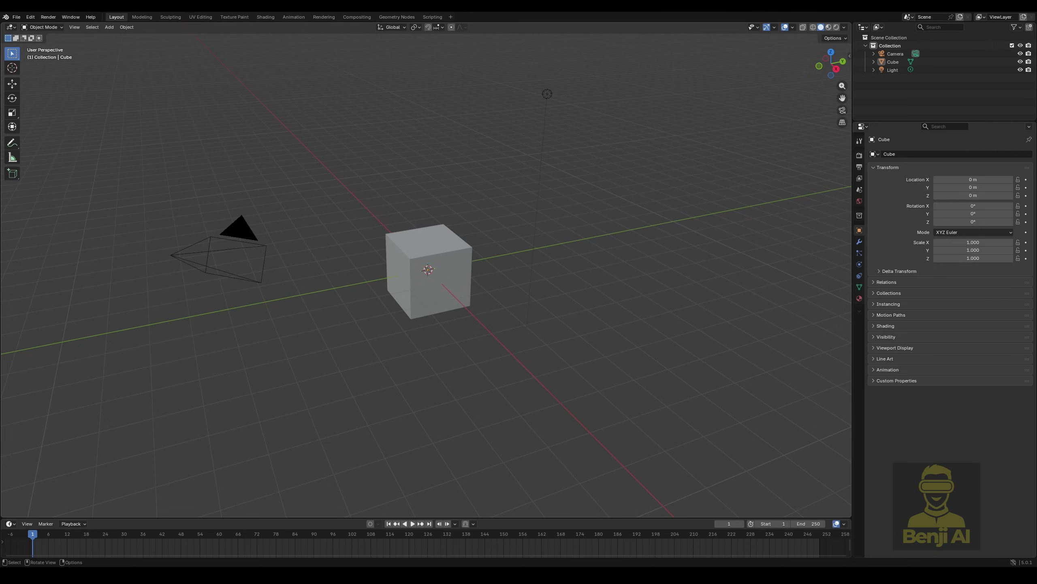
Switch to Blender, delete the default cube, and add a new collection under the Scene Collection as the active one
key(Delete)
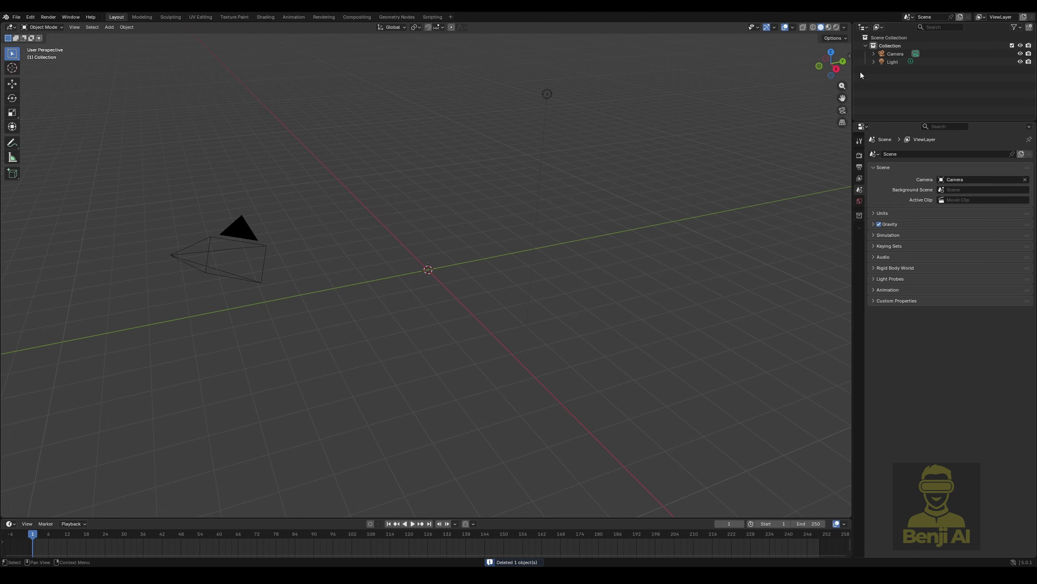
click(866, 47)
click(865, 37)
right_click(866, 37)
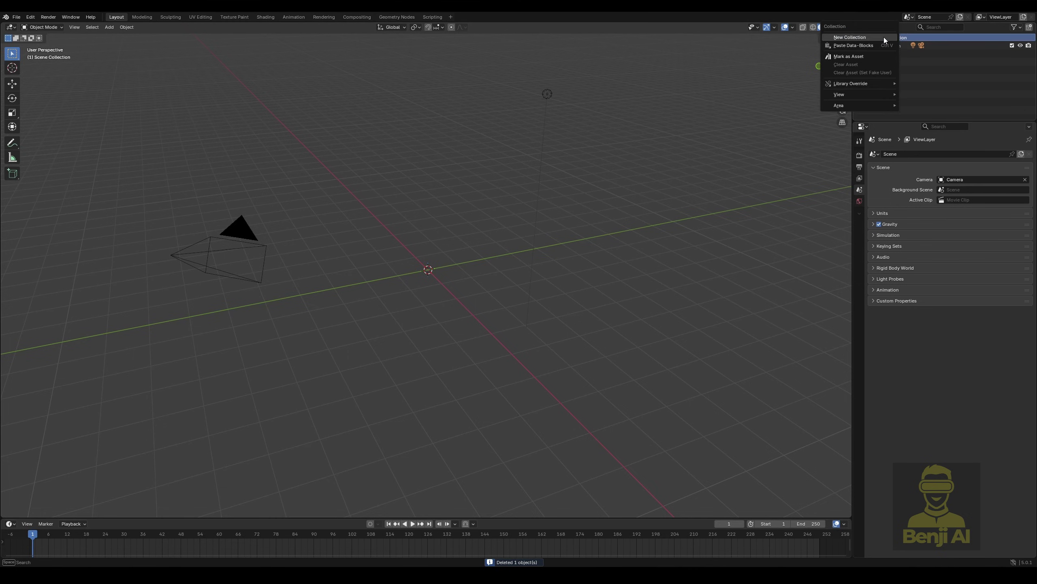
click(854, 37)
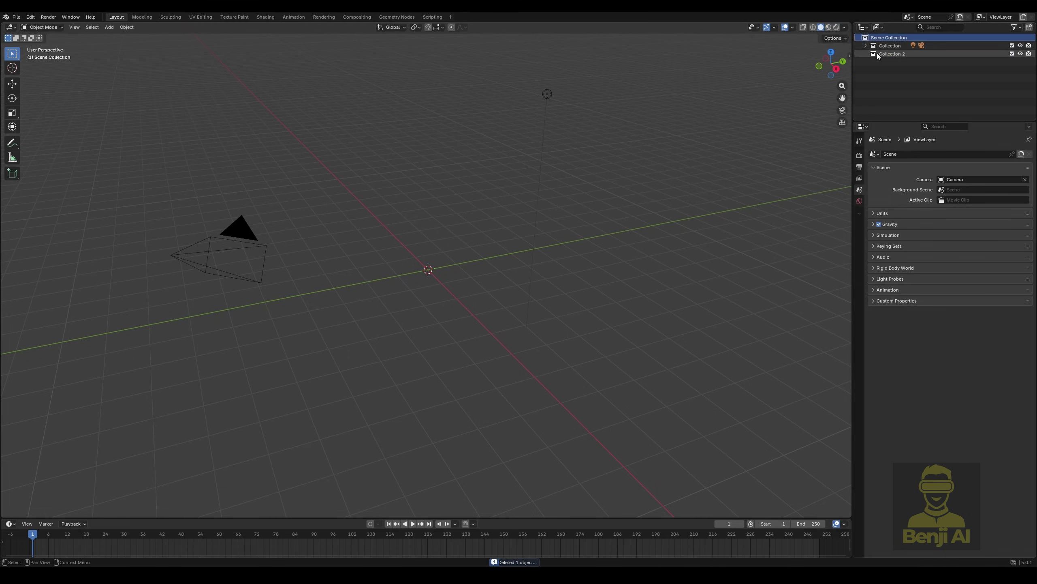
double_click(903, 53)
key(Return)
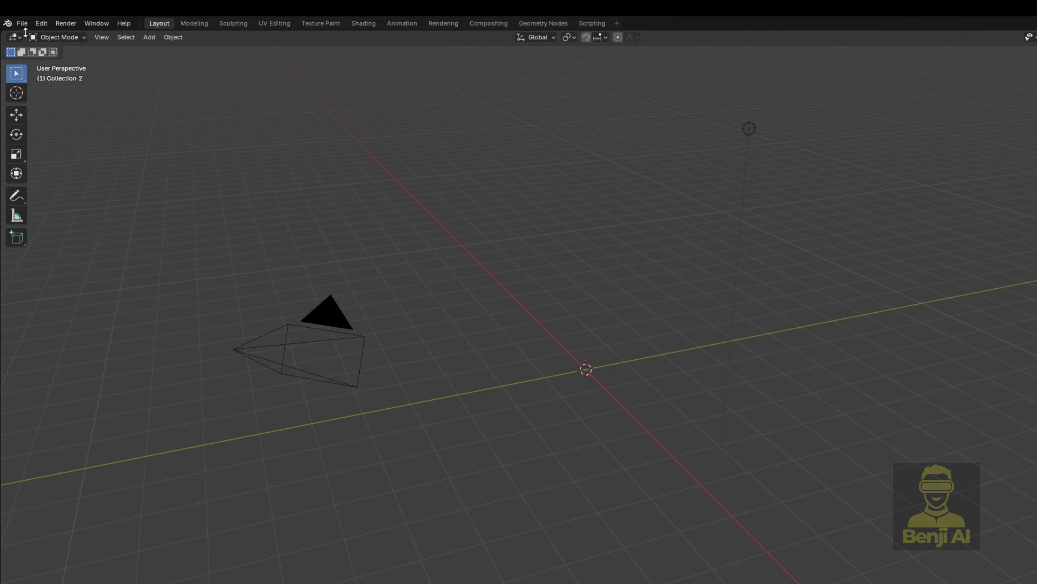
Import motion_20260103_041326278_93cf4d0c_000.fbx from the ComfyUI hymotion_fbx output folder as FBX and play its animation
click(23, 22)
mouse_move(64, 180)
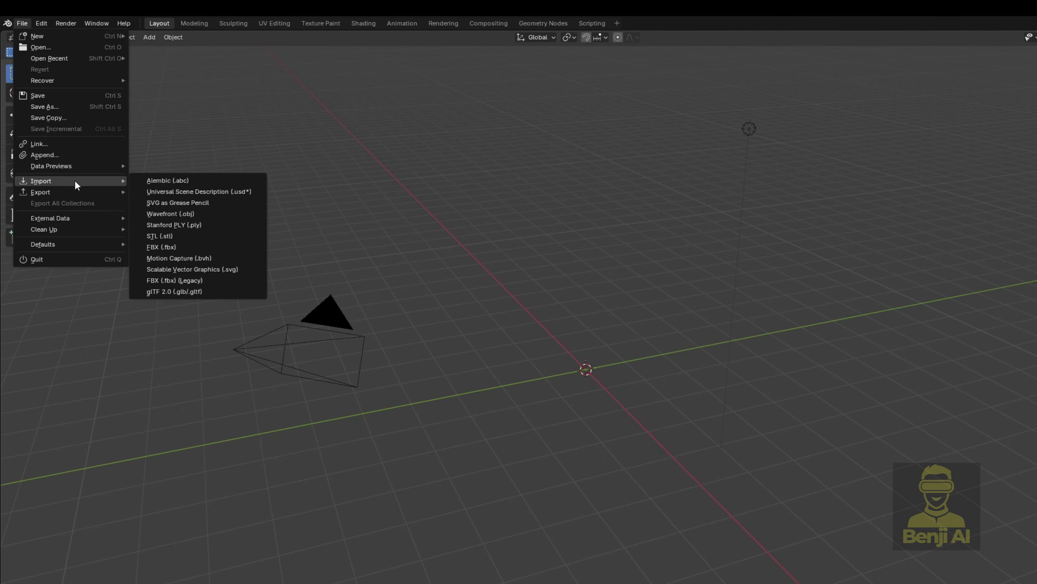
click(172, 247)
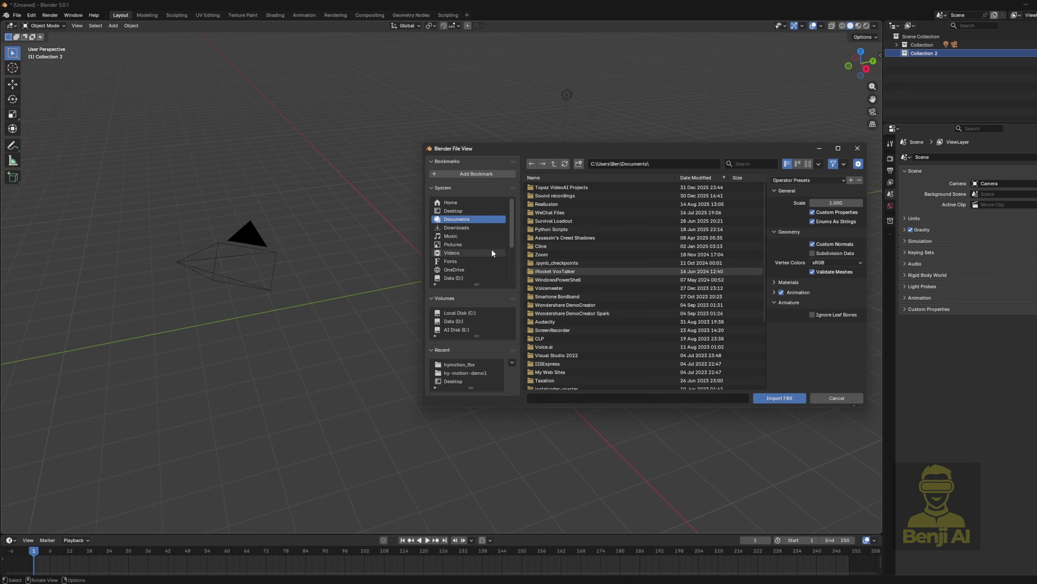
scroll(478, 272, down, 2)
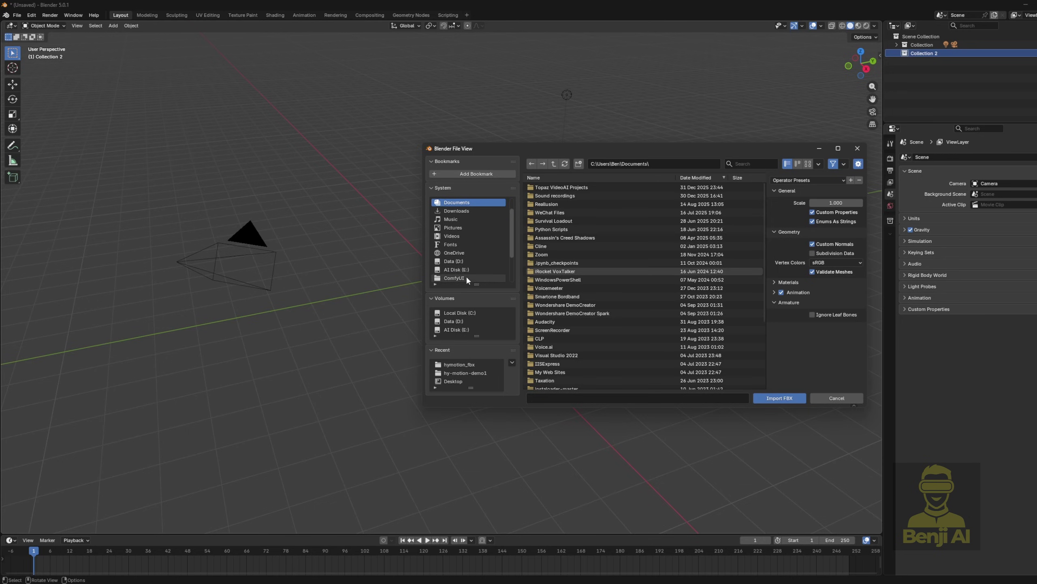
scroll(466, 275, down, 5)
click(466, 278)
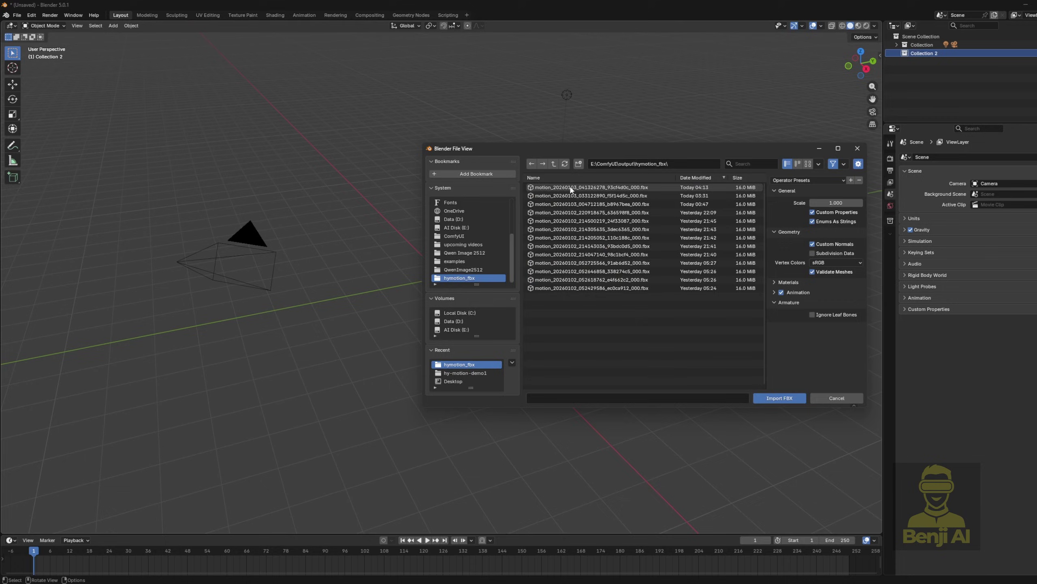
double_click(571, 188)
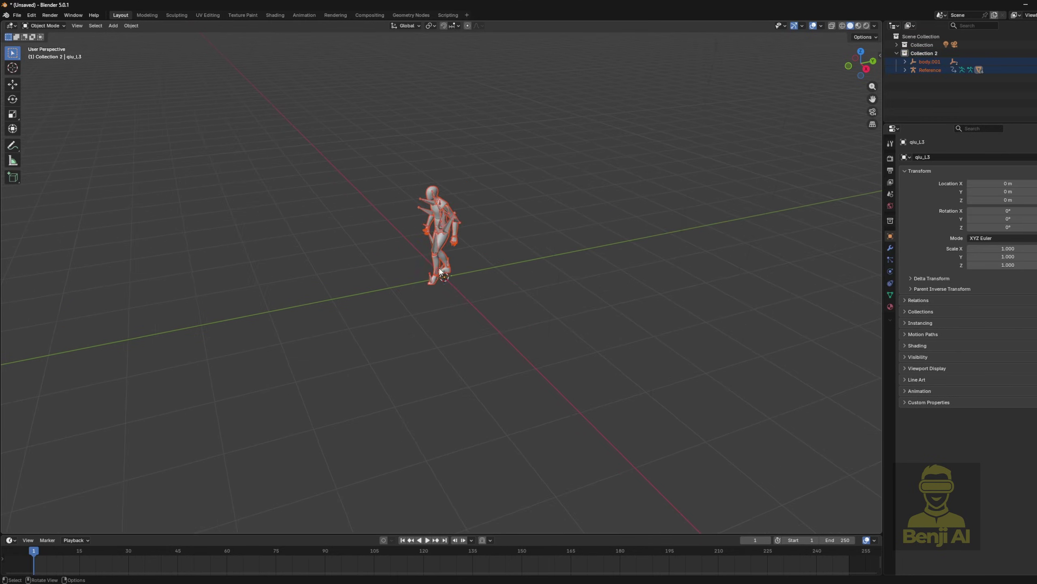
scroll(439, 269, up, 3)
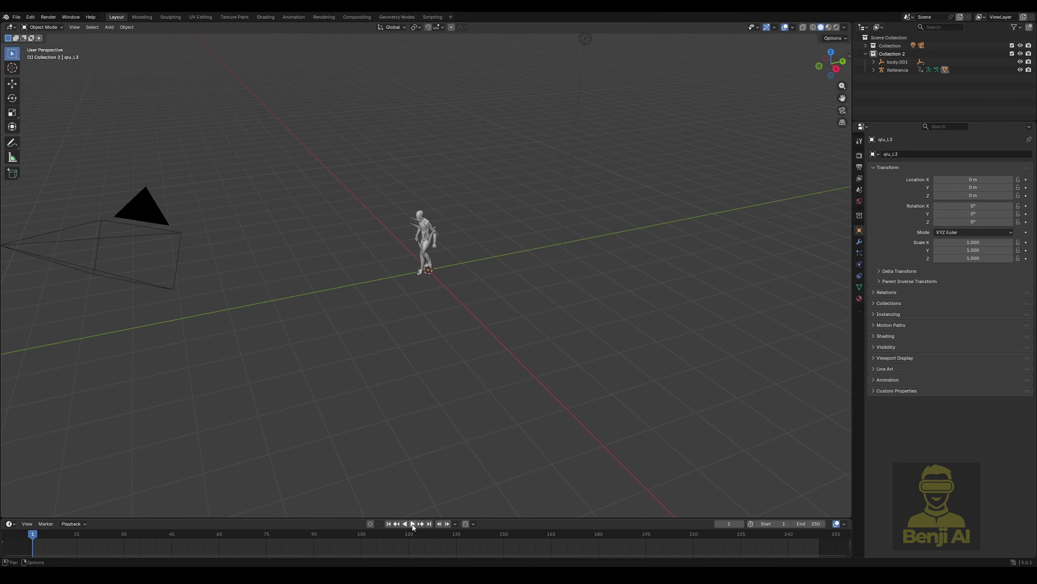
click(413, 524)
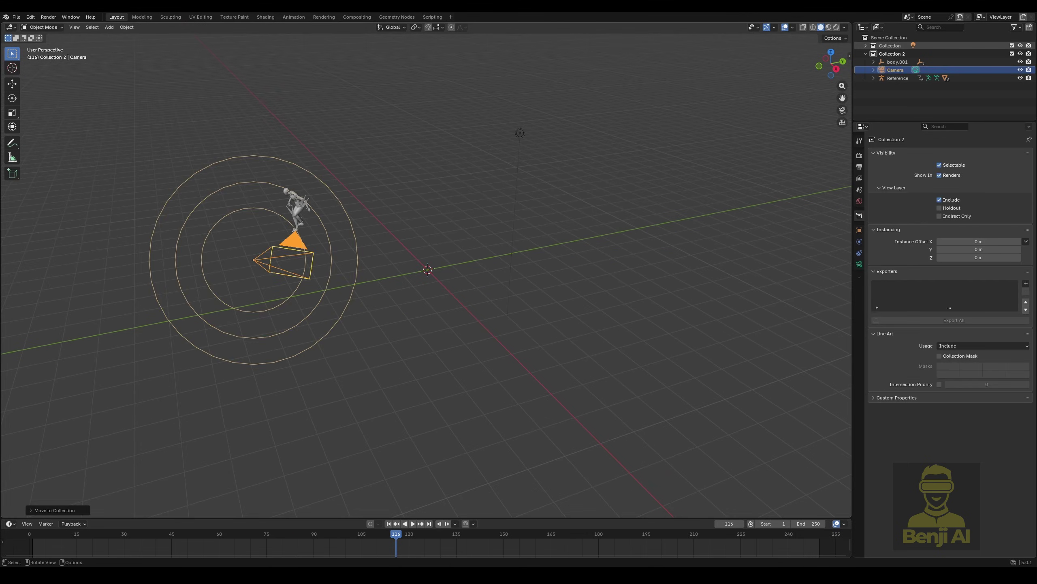
Move the light into Collection 2 and delete the original collection from the Scene Collection
click(310, 244)
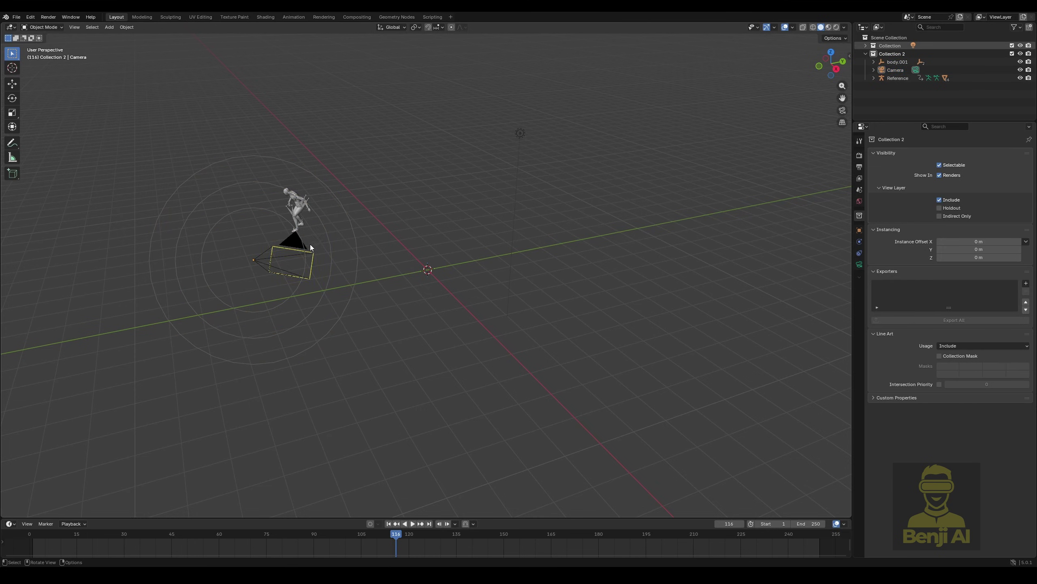
click(297, 243)
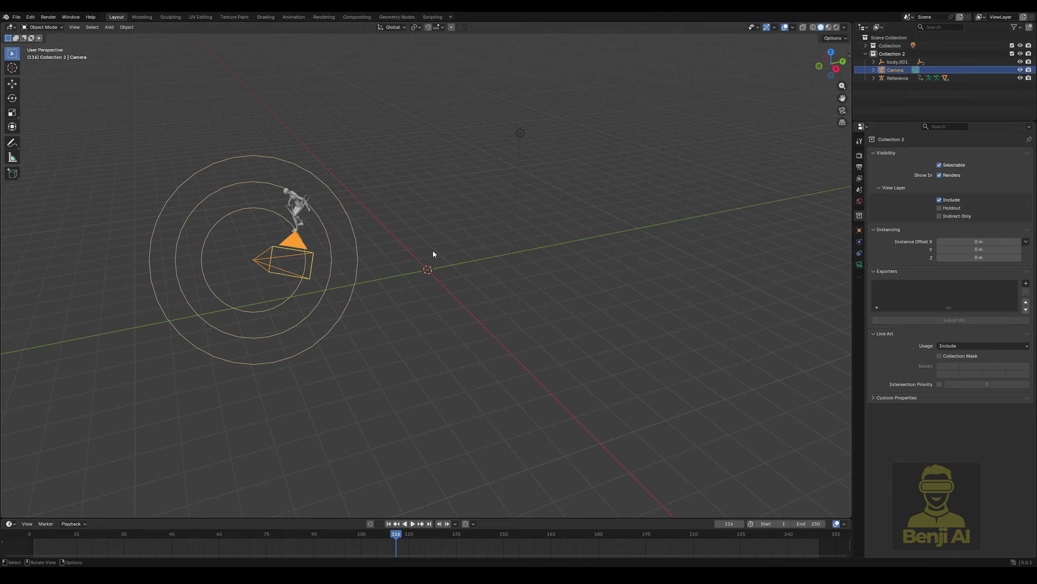
click(910, 46)
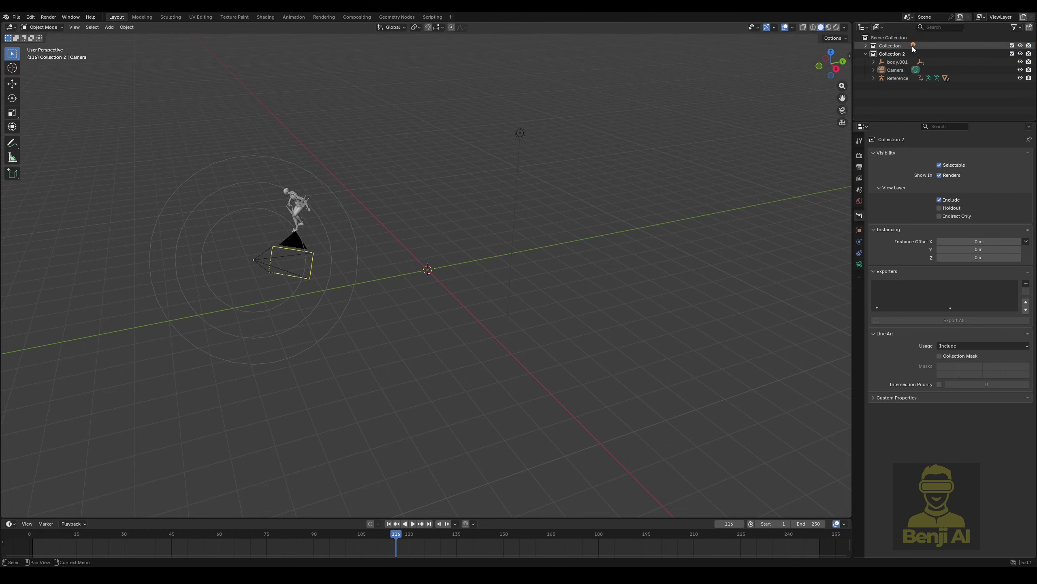
right_click(915, 46)
right_click(518, 129)
mouse_move(518, 131)
click(577, 160)
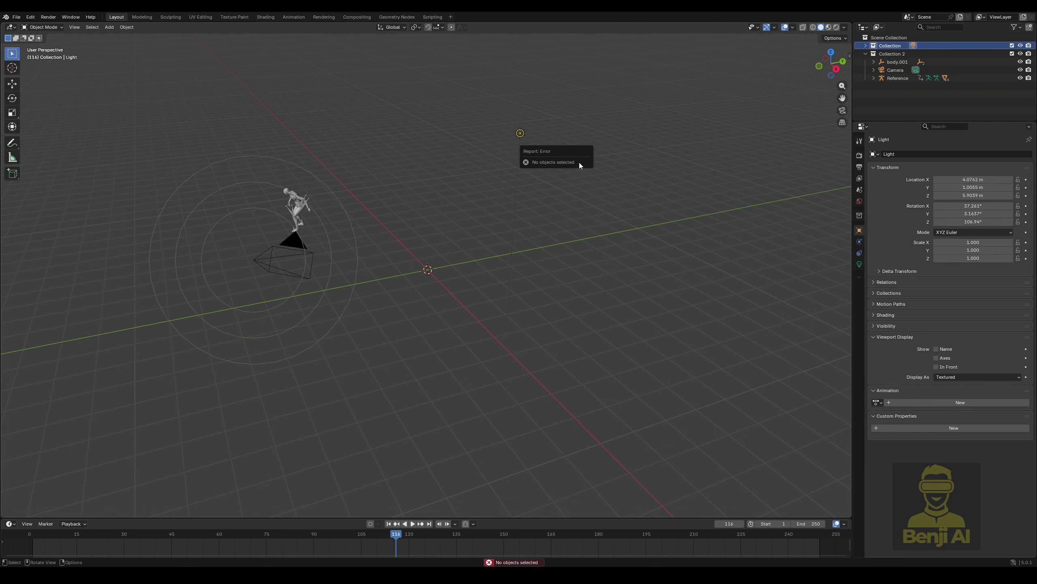
right_click(518, 130)
click(525, 128)
right_click(899, 45)
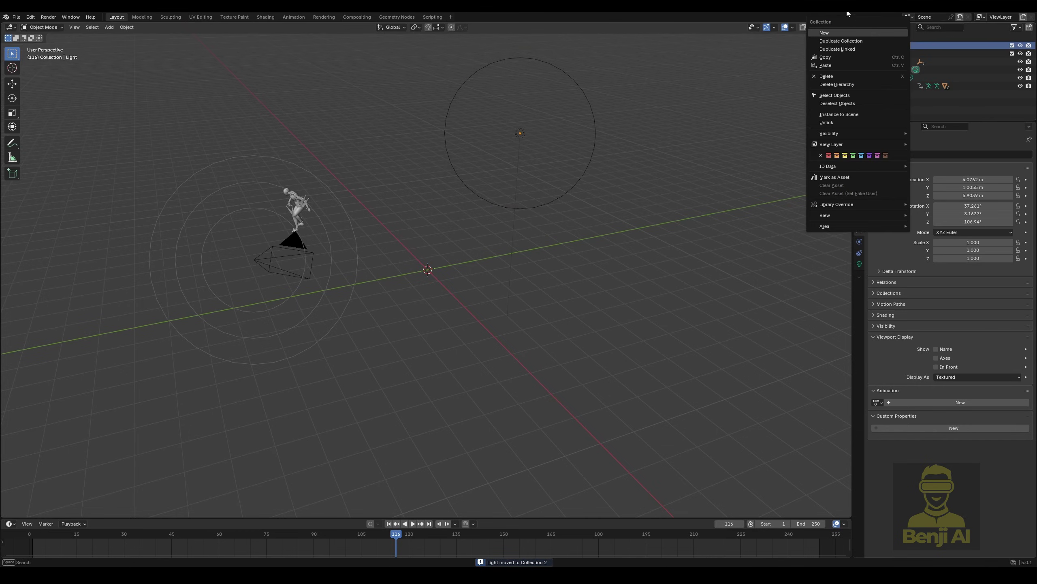
click(852, 76)
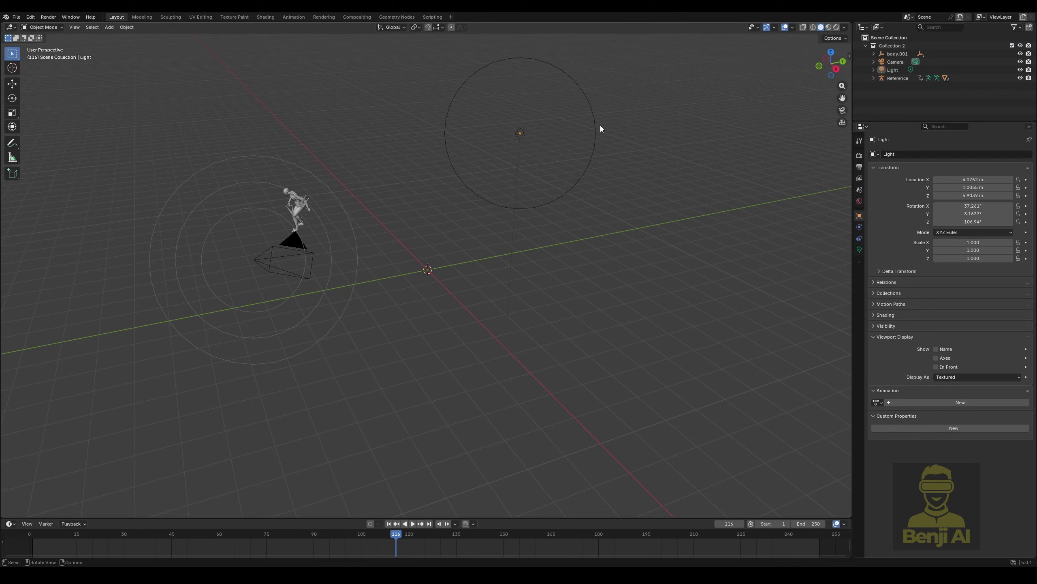
Select the camera and adjust its X and Z location to frame the animated figure
click(365, 311)
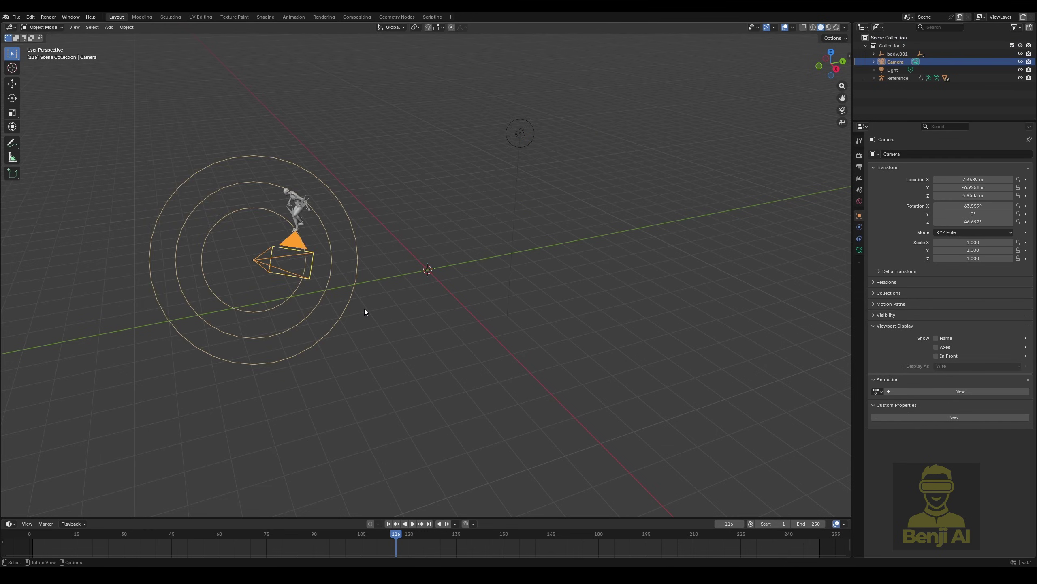
mouse_move(365, 312)
mouse_down()
mouse_move(398, 313)
mouse_move(381, 306)
mouse_up()
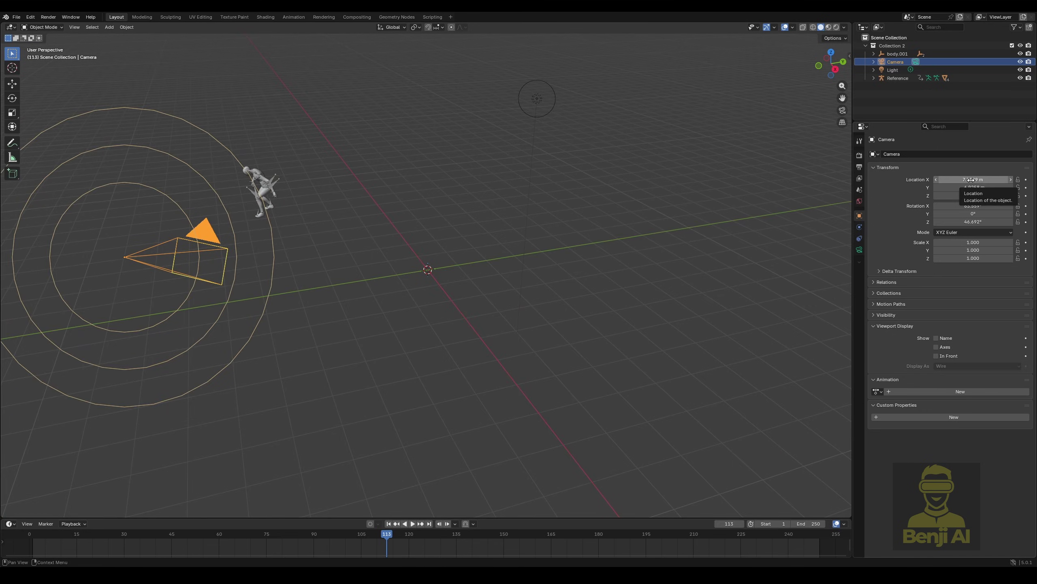
mouse_move(972, 180)
mouse_down()
mouse_move(1033, 180)
mouse_move(946, 188)
mouse_move(998, 187)
mouse_move(980, 205)
mouse_move(988, 195)
mouse_move(956, 195)
mouse_move(1001, 188)
mouse_move(970, 179)
mouse_up()
drag(976, 195, 980, 195)
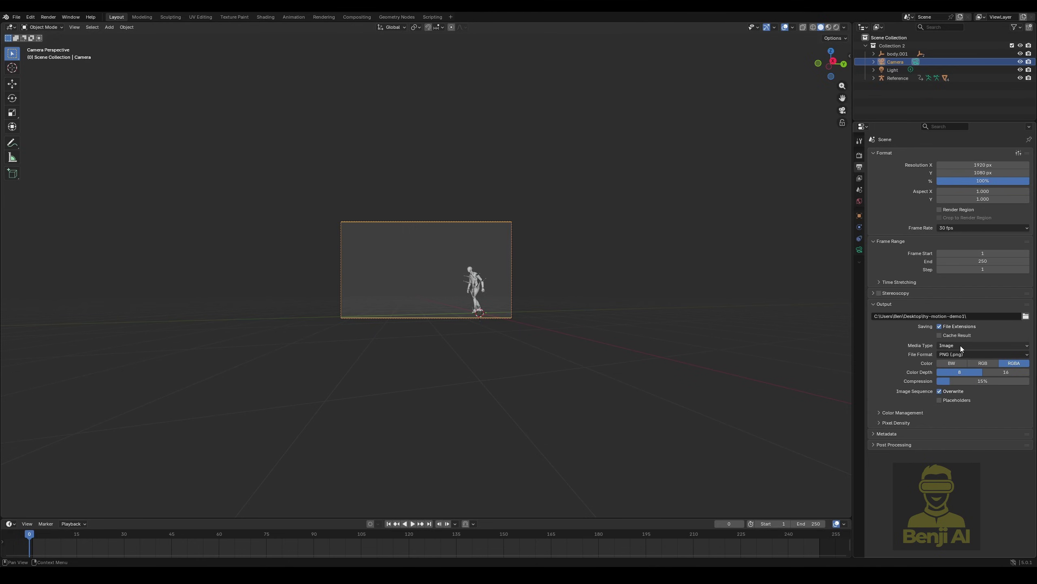
Set the render output's media type to Video and its encoding container to MPEG-4
click(960, 345)
click(954, 372)
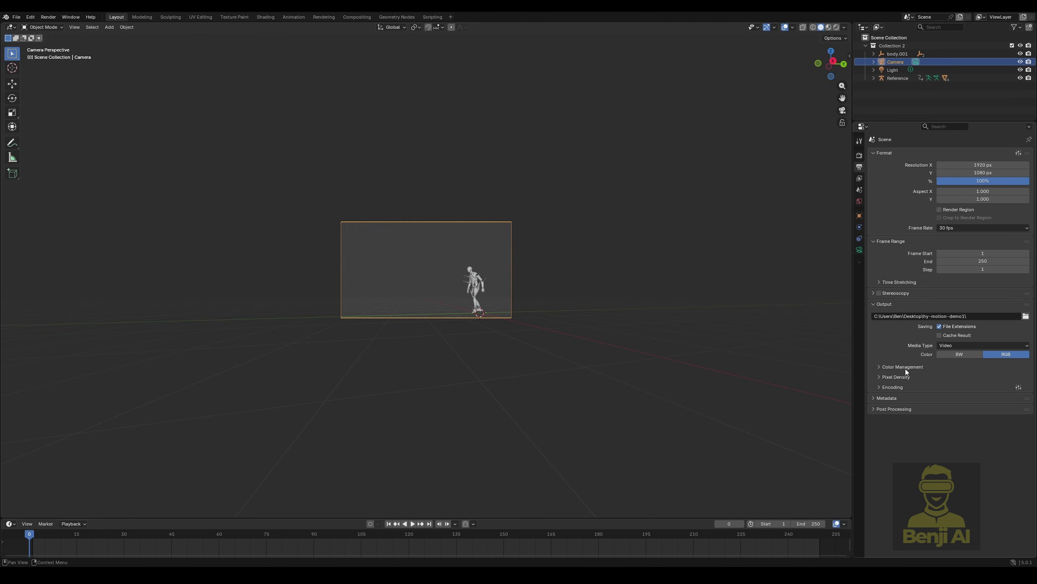
click(894, 387)
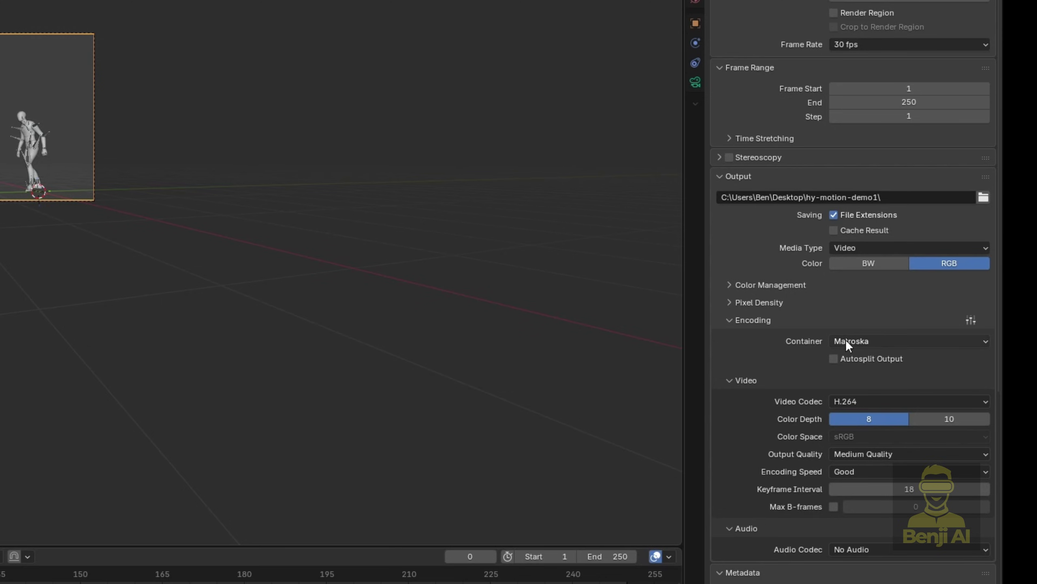
click(869, 342)
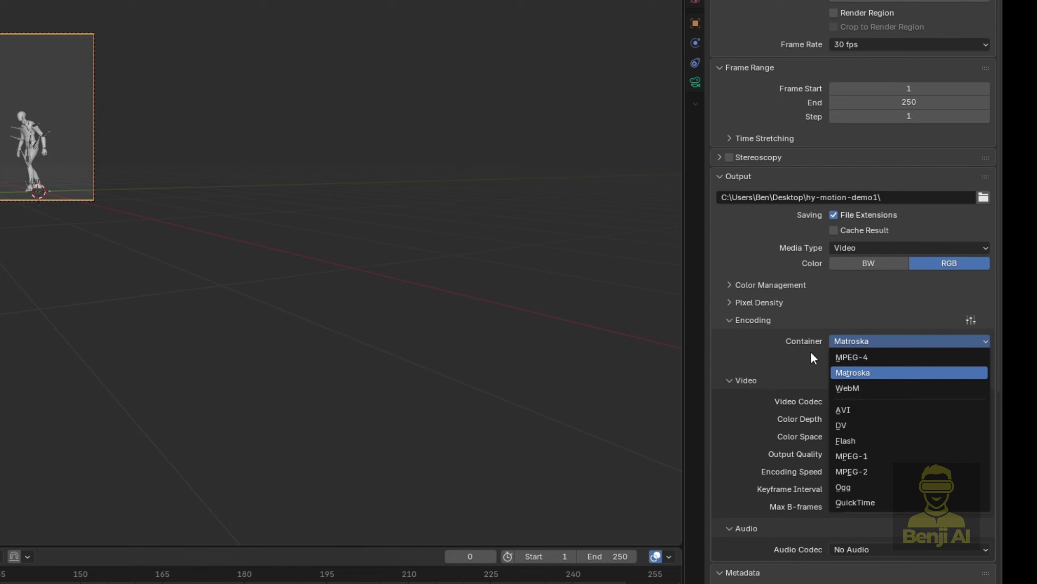
click(857, 357)
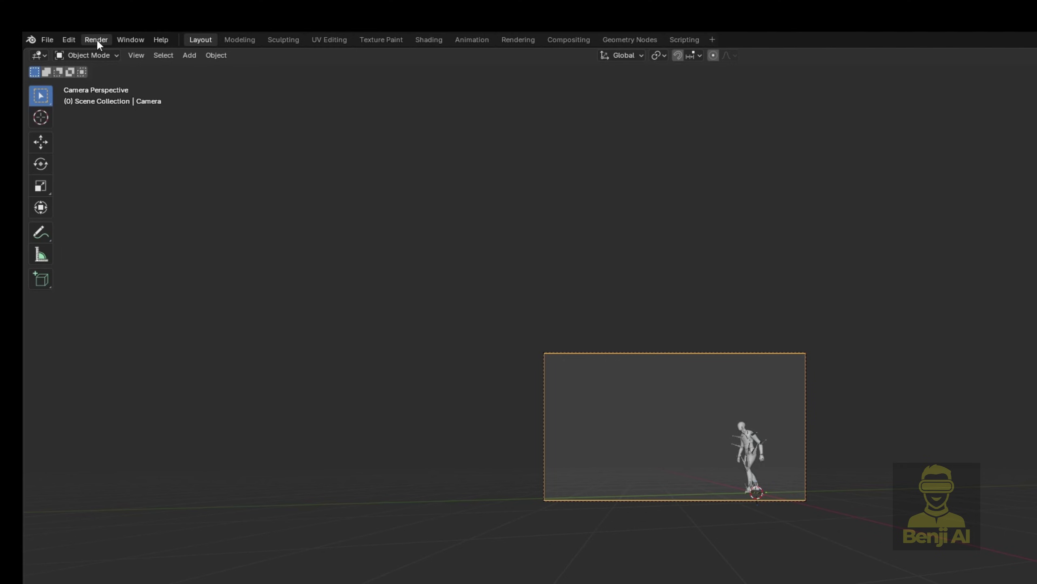
Render the framed scene as an animation
click(97, 41)
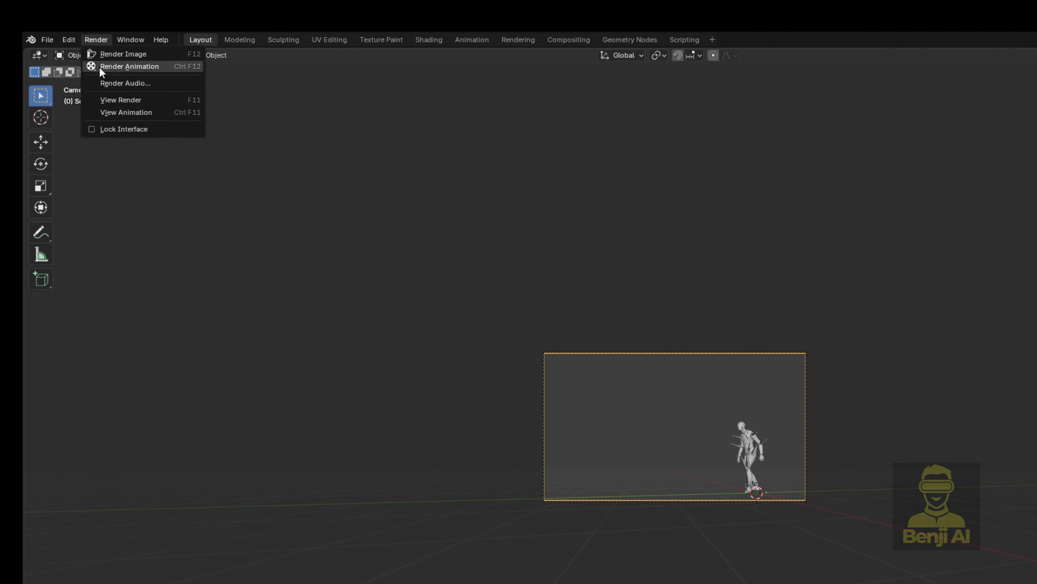
click(125, 66)
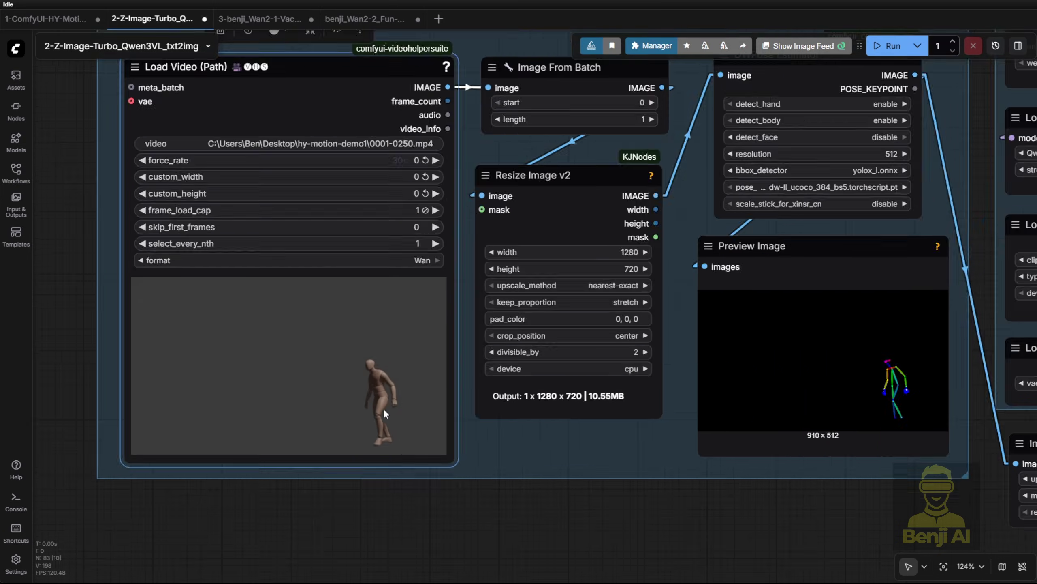
Switch to ComfyUI and examine the ControlNet group's rendered video input, resize settings, DWPose Estimator and pose preview
scroll(383, 409, up, 3)
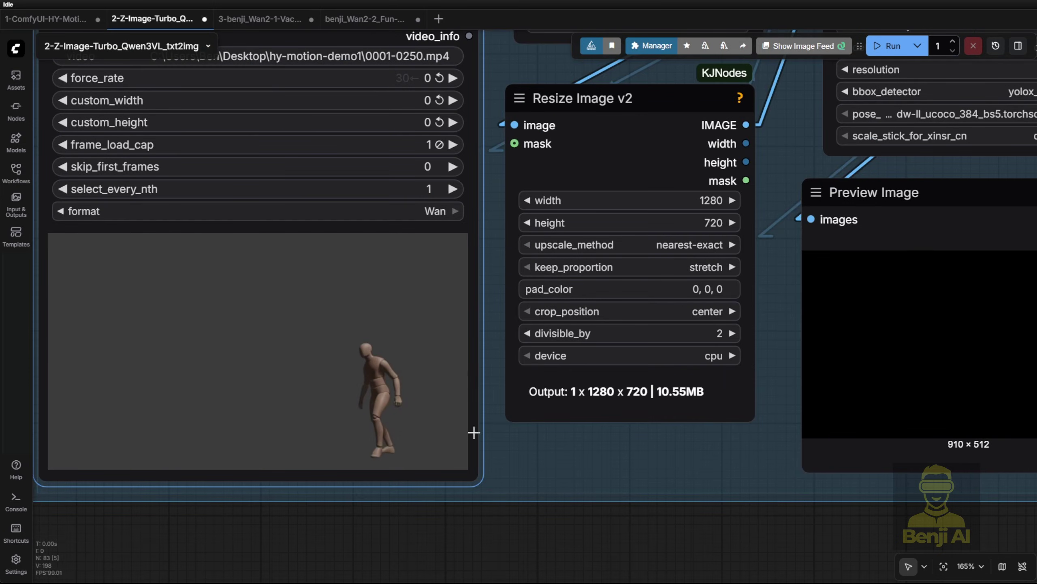
scroll(584, 466, down, 2)
drag(674, 454, 197, 470)
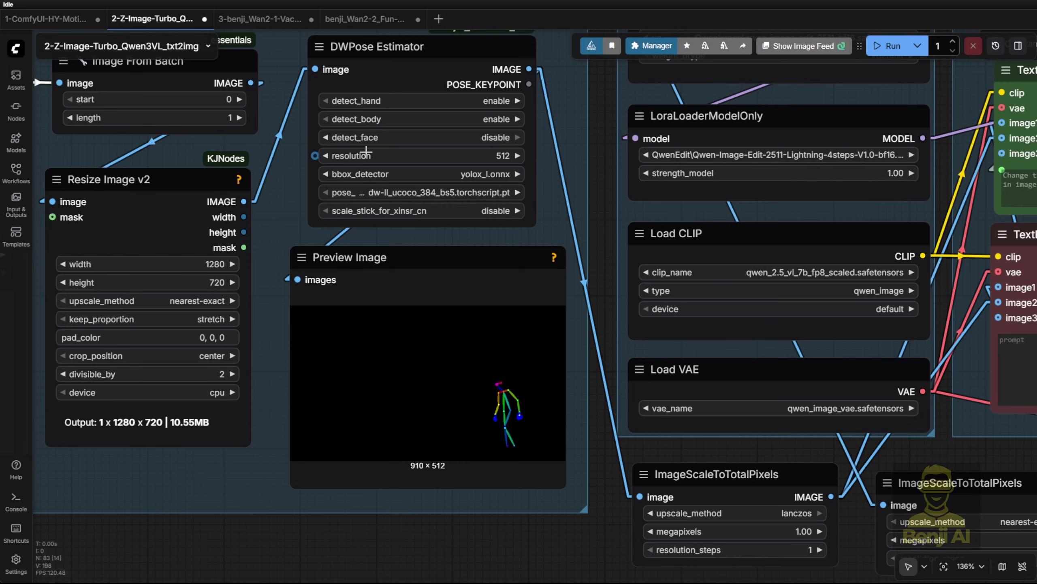
drag(228, 466, 567, 453)
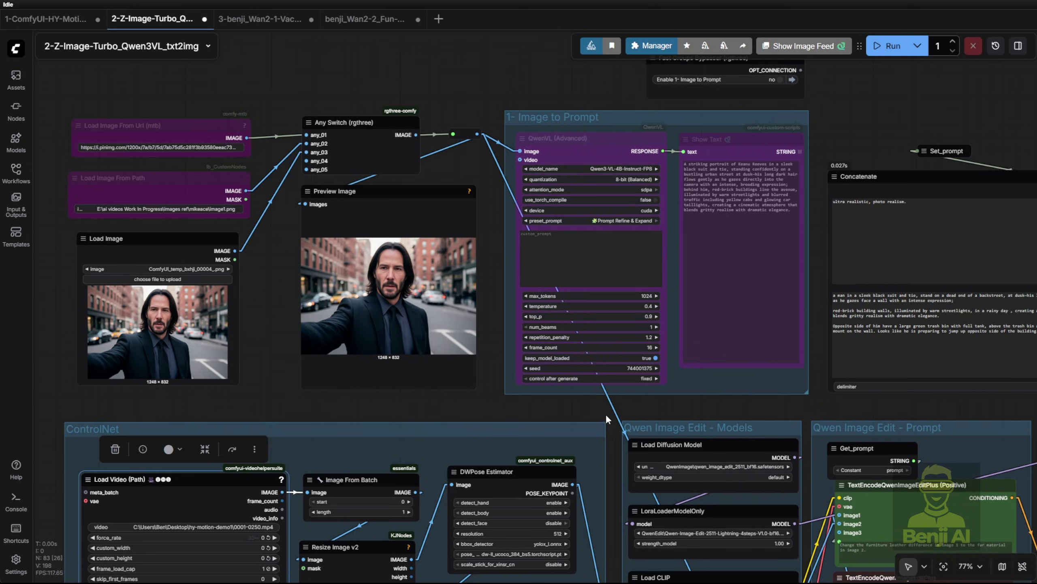
Examine the reference image loaders, the Any Switch node and the character image preview
drag(606, 415, 719, 497)
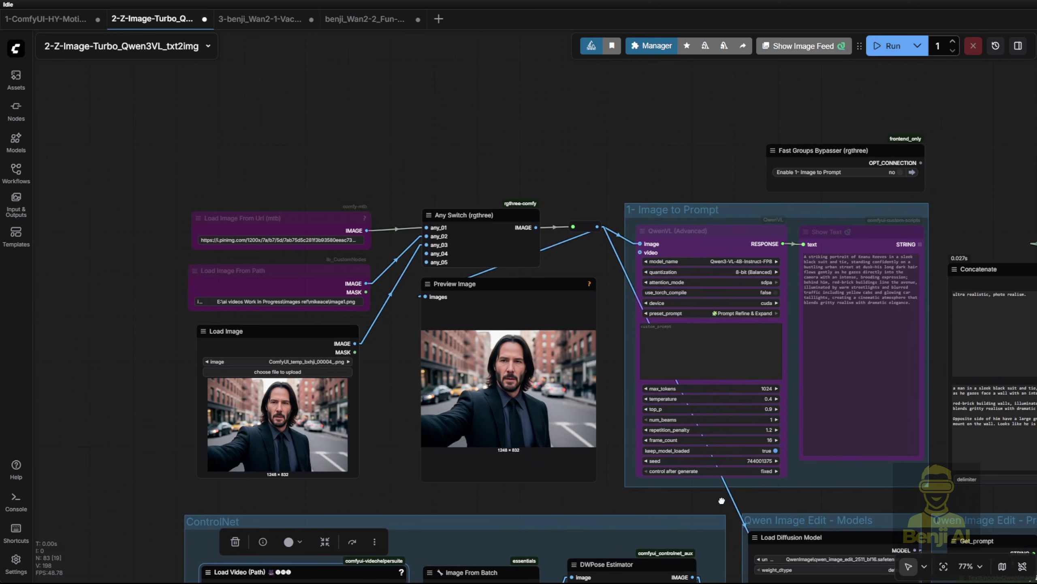
scroll(419, 272, up, 2)
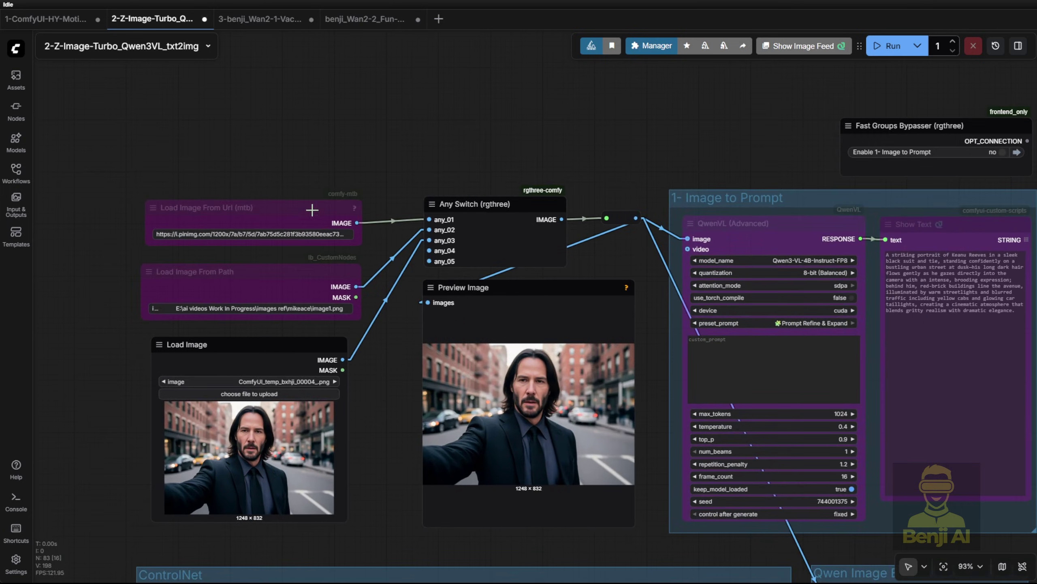
click(242, 217)
scroll(228, 214, up, 3)
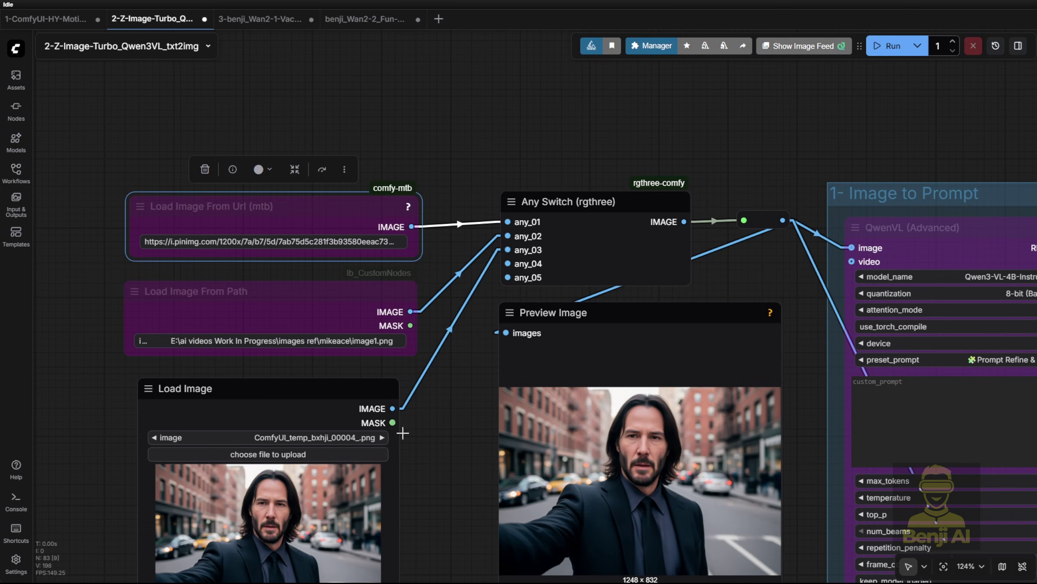
drag(455, 478, 429, 258)
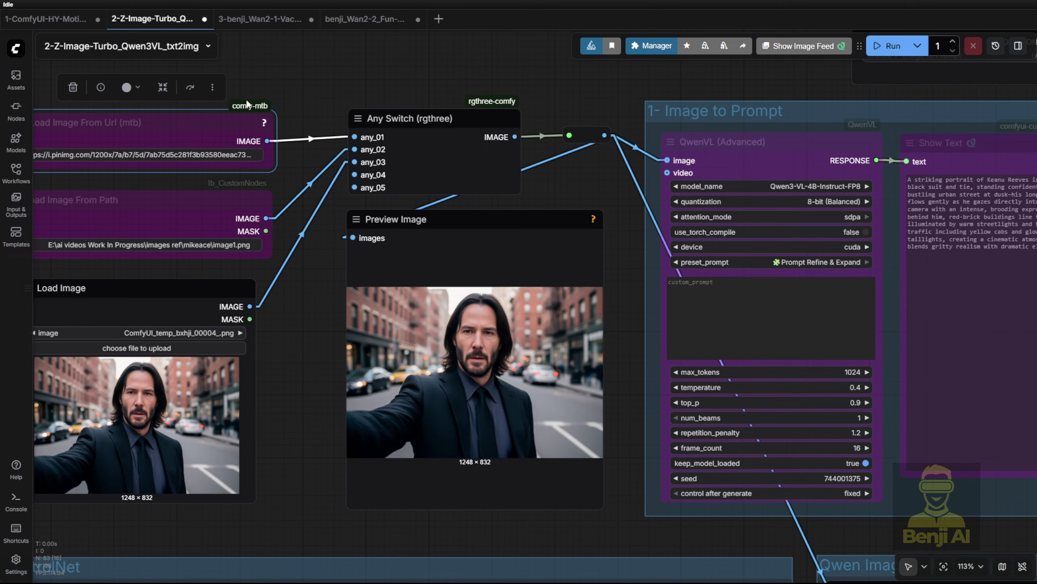
drag(581, 183, 521, 214)
click(369, 153)
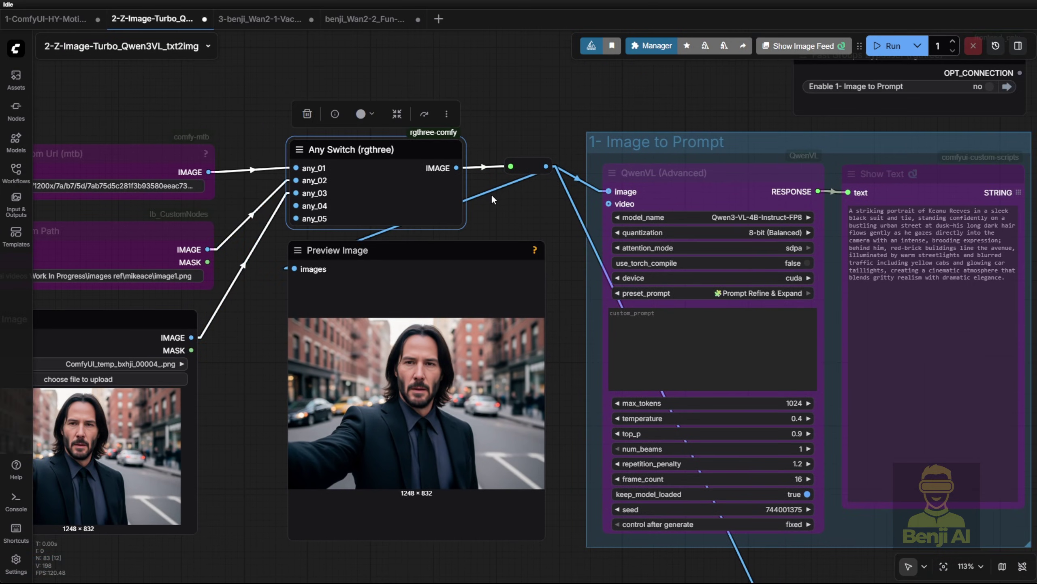
drag(525, 216, 433, 168)
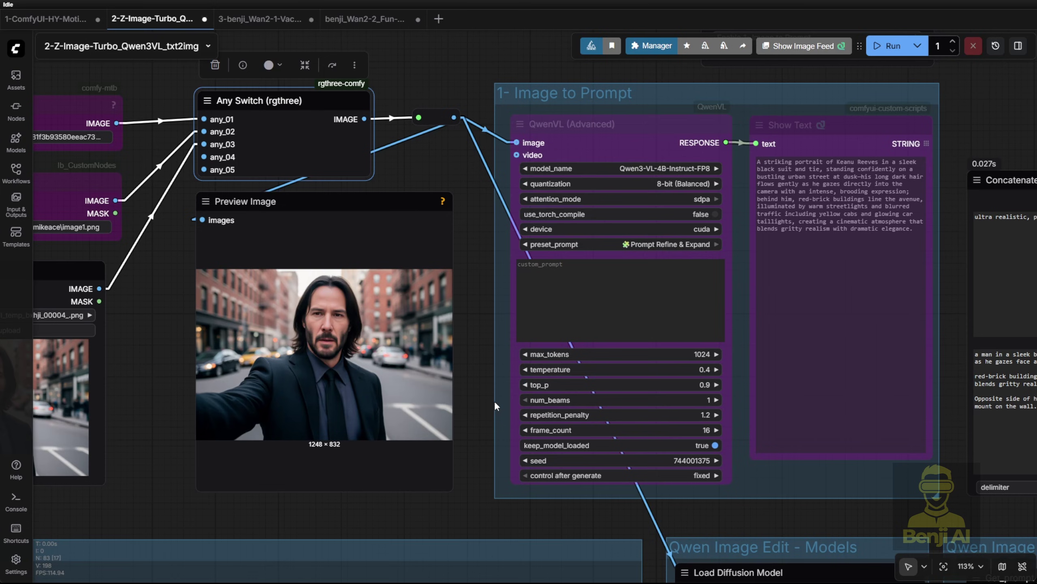
Examine the Image to Prompt group and the Concatenate node's scene prompt
scroll(563, 303, down, 3)
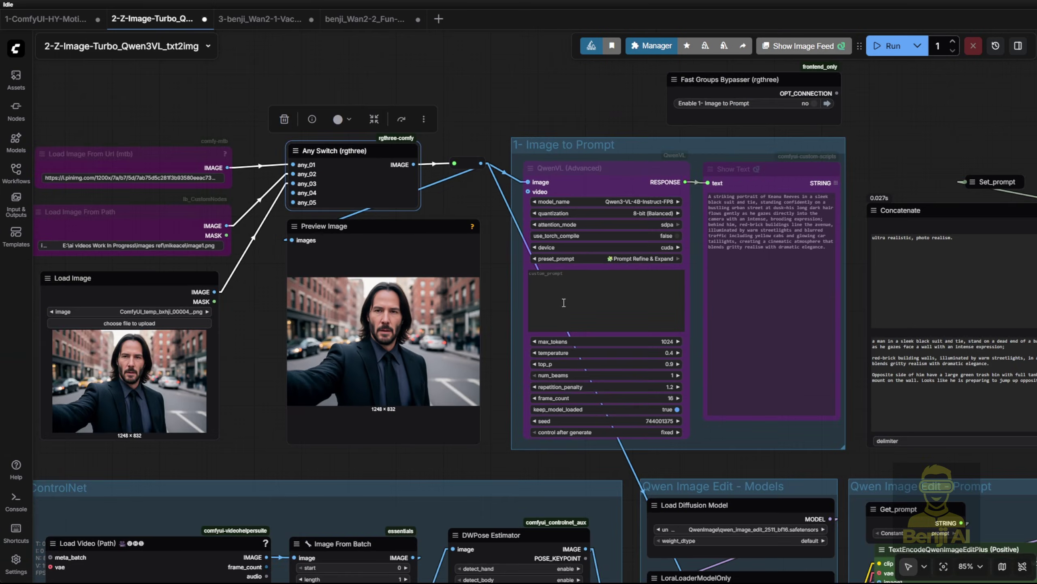
drag(873, 142, 699, 199)
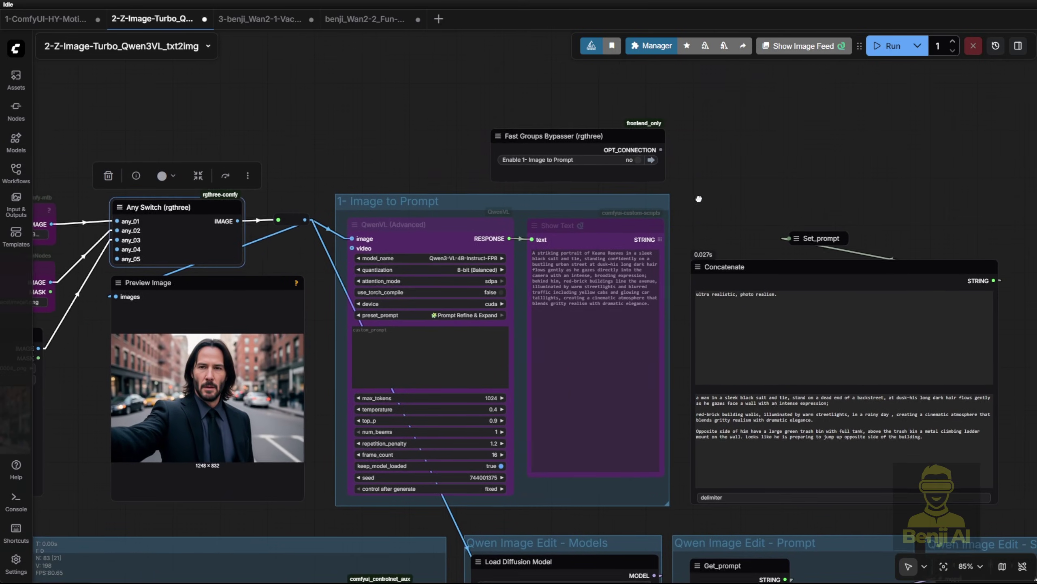
scroll(562, 243, up, 3)
scroll(319, 218, up, 2)
scroll(511, 205, down, 7)
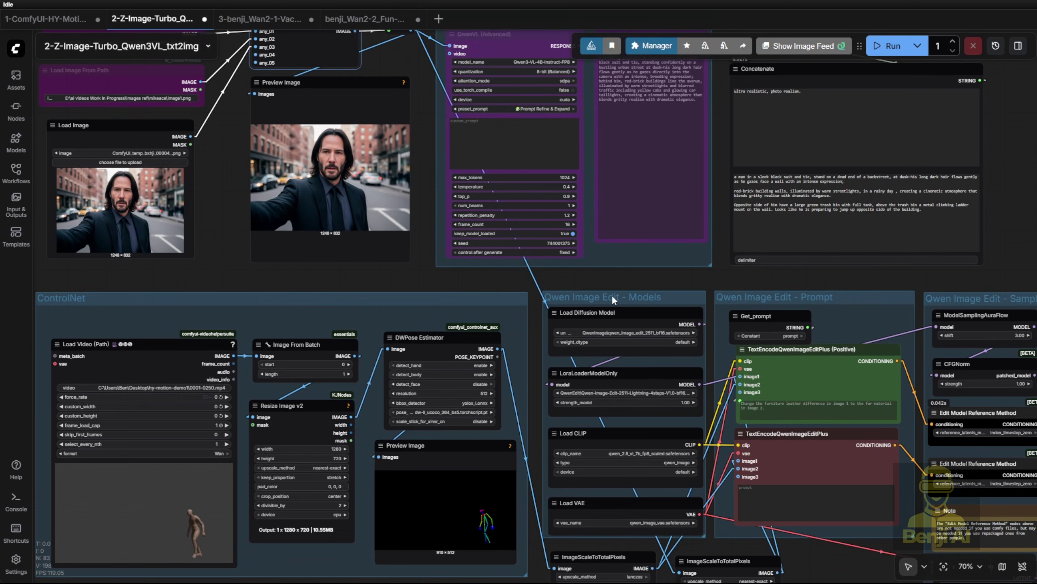
Set the nodes of the Qwen Image Edit - Models group to Never
right_click(611, 295)
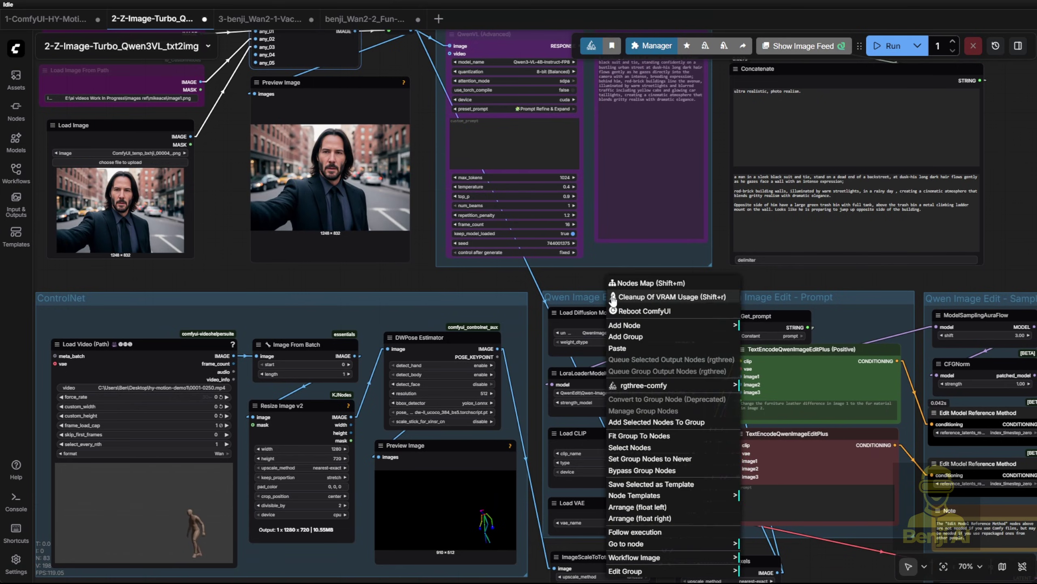
click(651, 458)
scroll(629, 294, up, 3)
scroll(526, 284, up, 2)
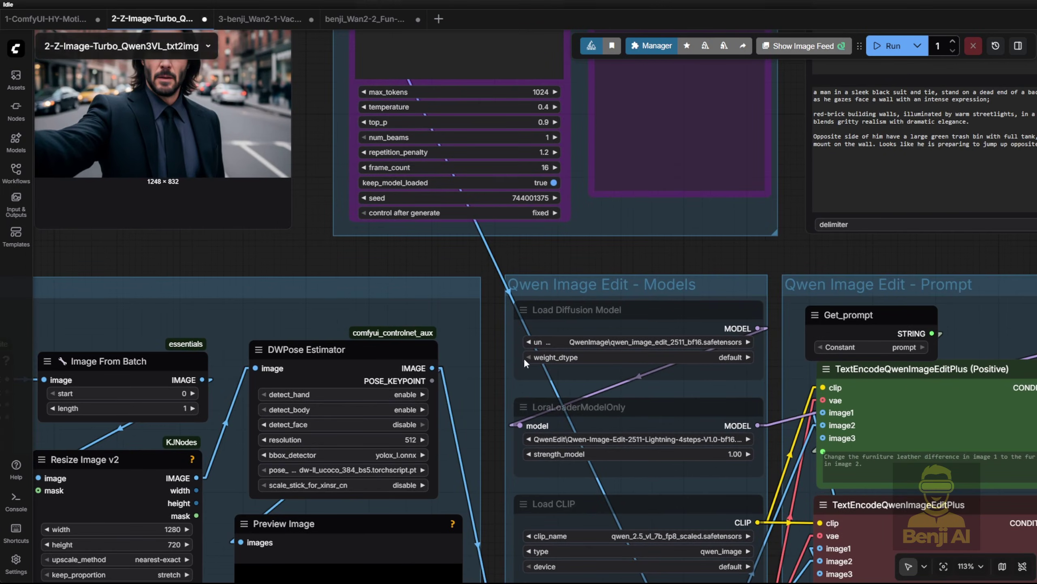
Enable the 1- Image to Prompt group in the Fast Groups Bypasser
scroll(610, 443, down, 4)
drag(708, 315, 666, 571)
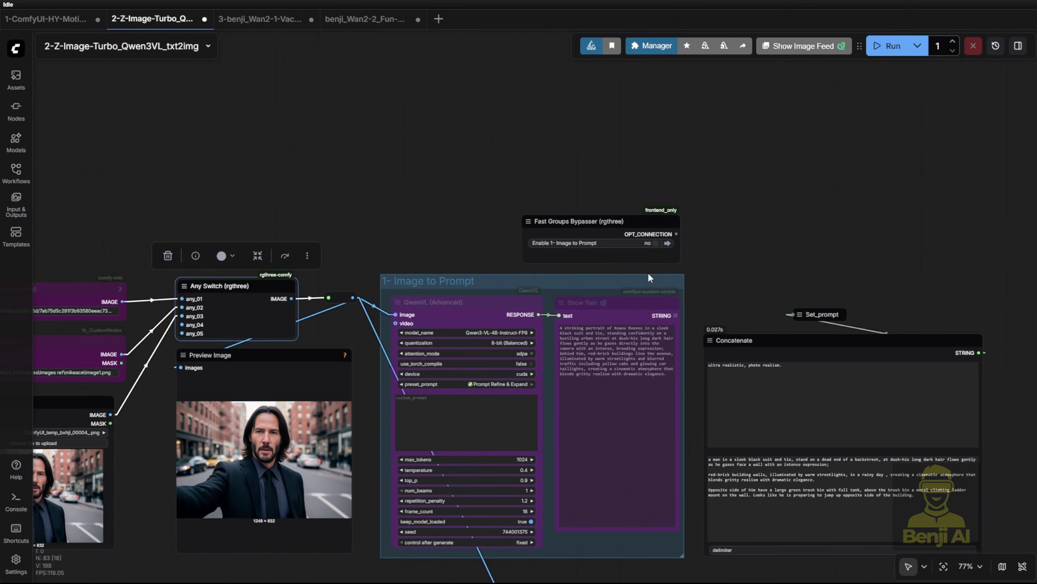
click(655, 243)
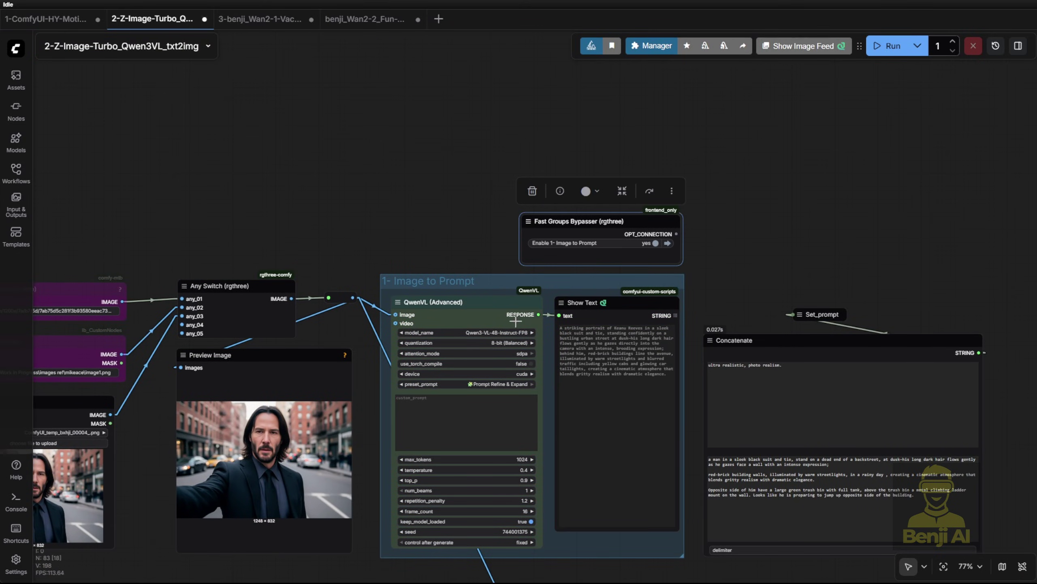
scroll(580, 269, up, 2)
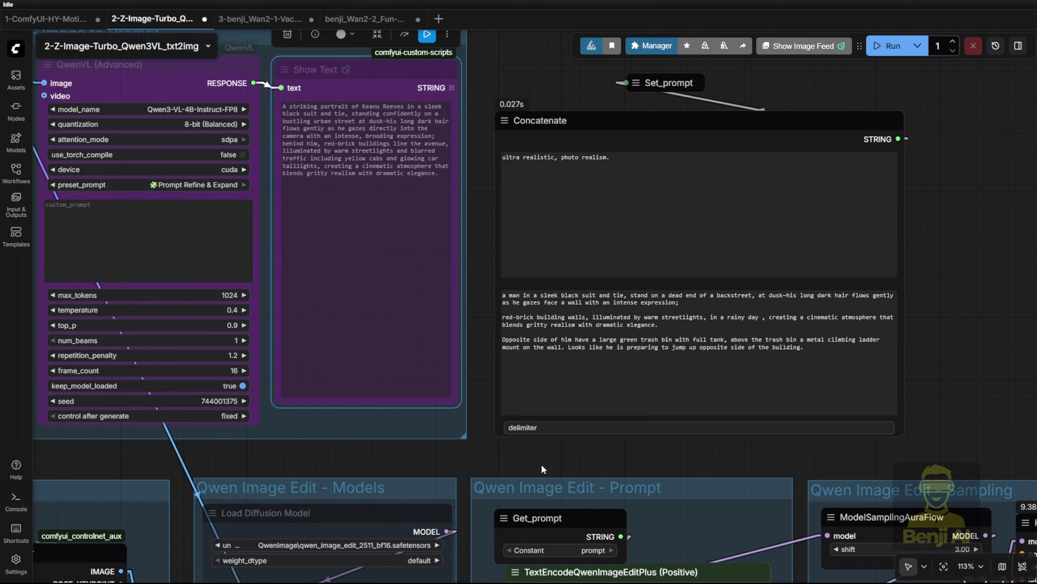
Reactivate the nodes of the Qwen Image Edit - Models group
drag(541, 461, 682, 105)
right_click(502, 129)
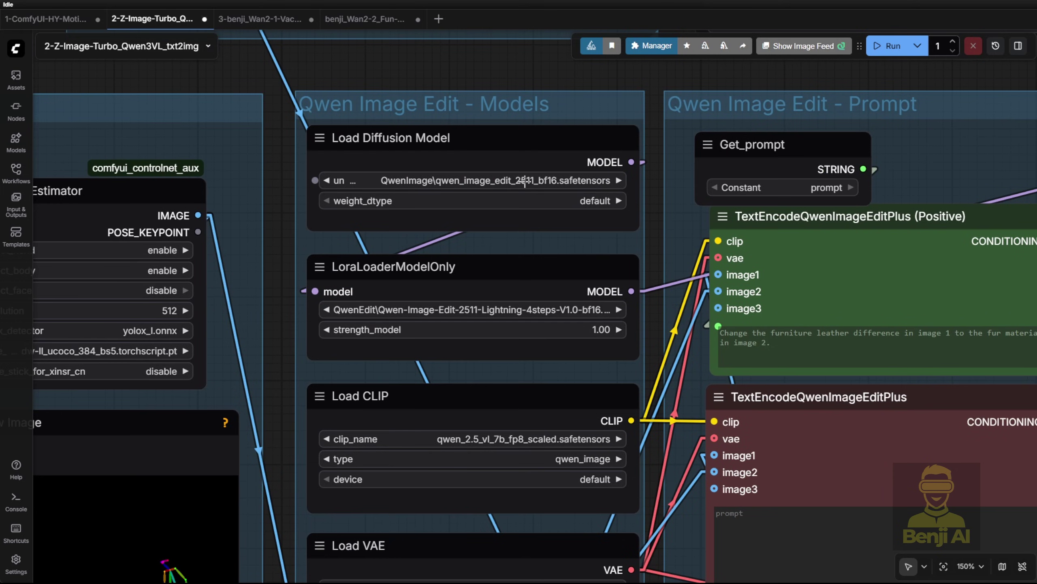
Examine the Qwen Image Edit model loaders and the positive TextEncodeQwenImageEditPlus node's inputs
drag(644, 241, 633, 118)
scroll(636, 195, down, 2)
drag(636, 194, 610, 291)
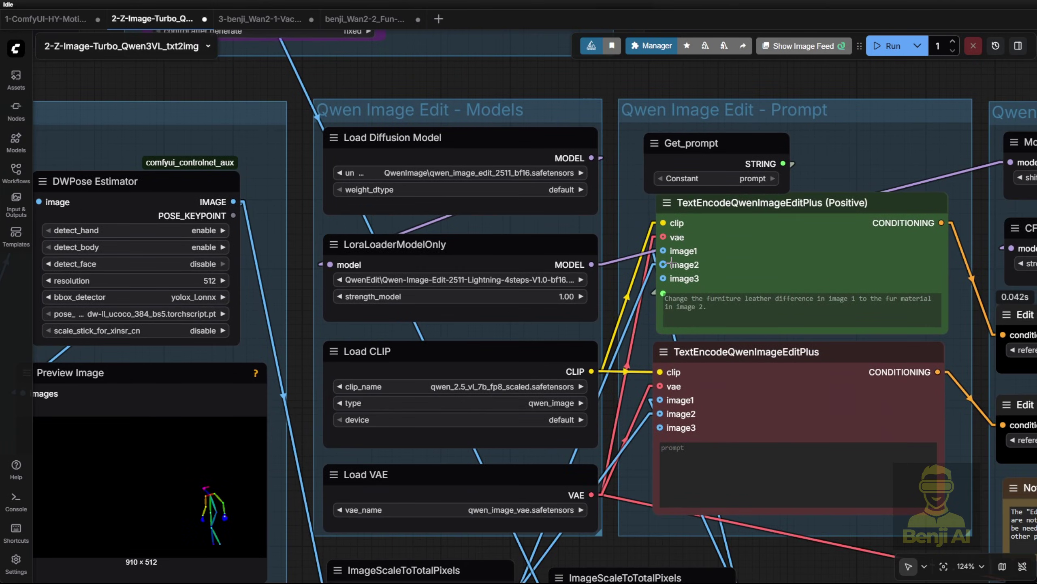
scroll(678, 250, up, 5)
click(747, 175)
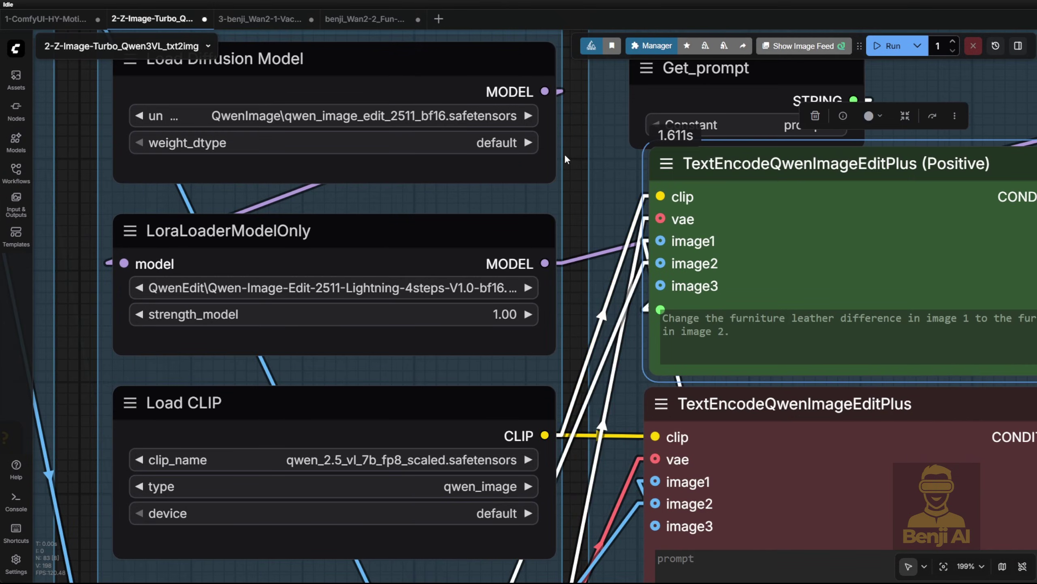
drag(580, 184, 508, 173)
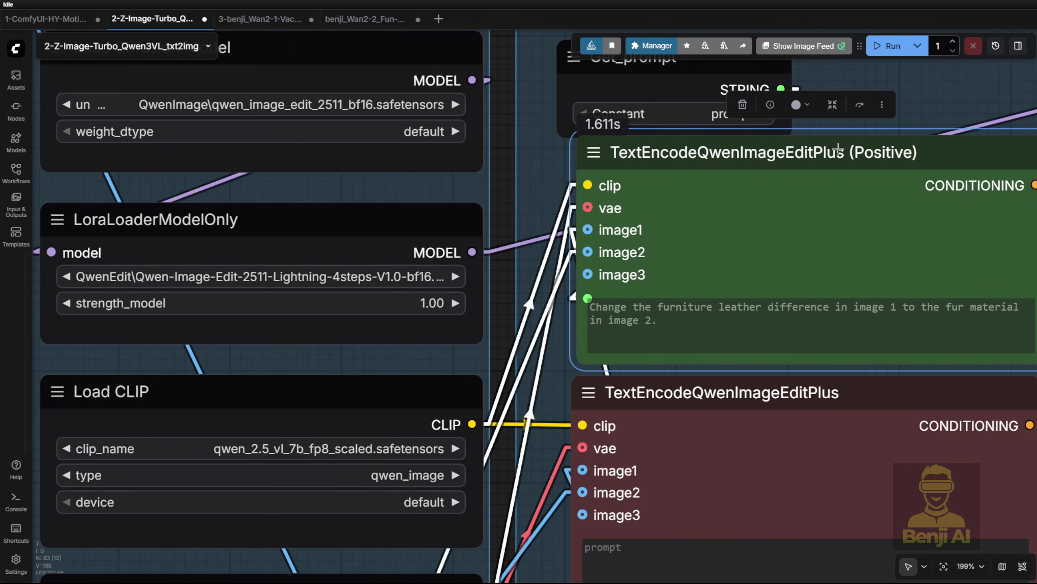
drag(833, 154, 833, 156)
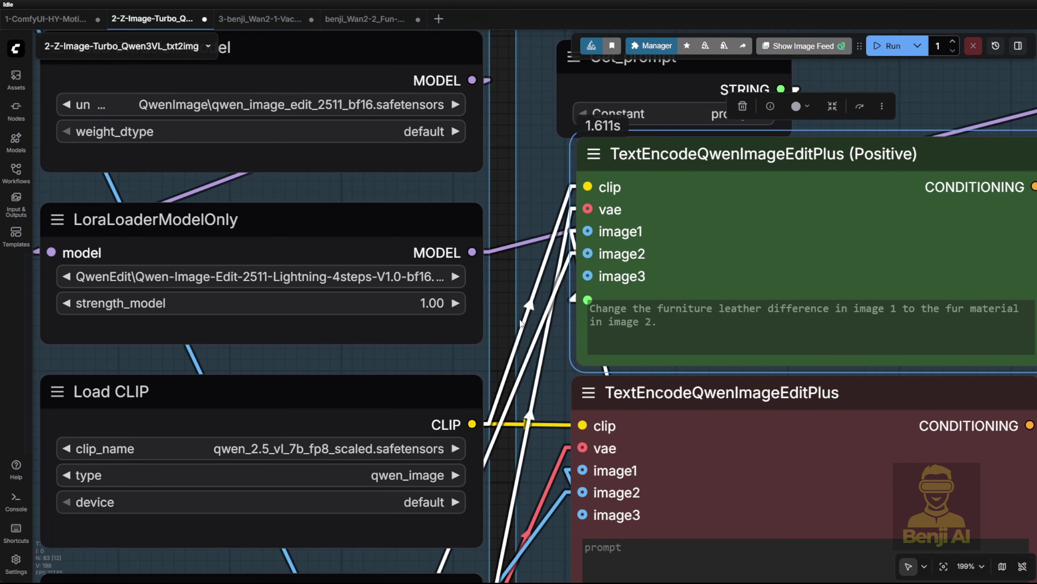
Examine the Qwen Image Edit sampling group, the generated alley image and how the ControlNet and prompt groups feed into it
scroll(519, 320, down, 5)
drag(520, 319, 72, 253)
drag(732, 413, 220, 363)
scroll(554, 279, down, 5)
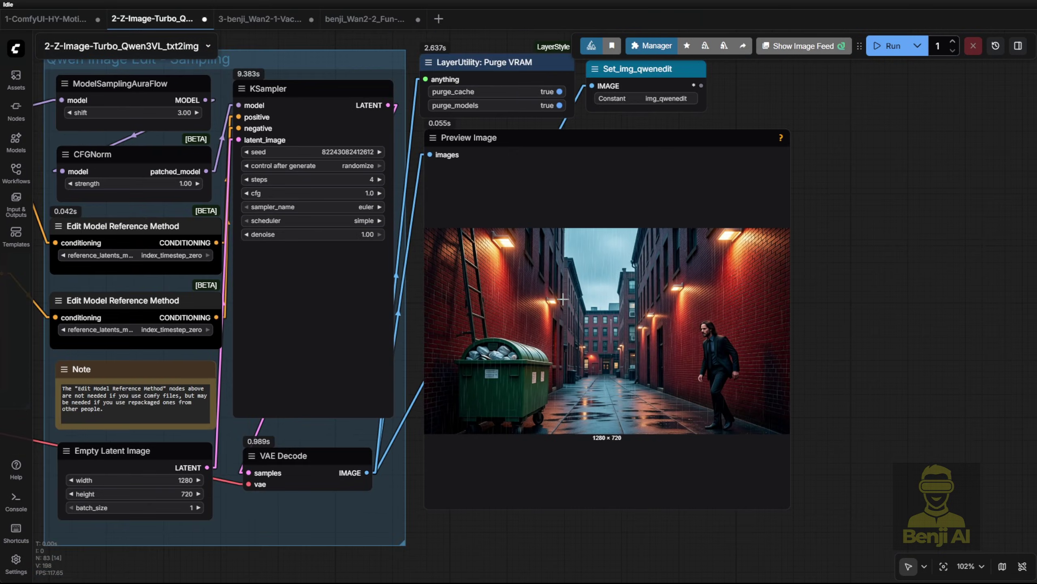
scroll(604, 312, up, 4)
scroll(604, 313, up, 1)
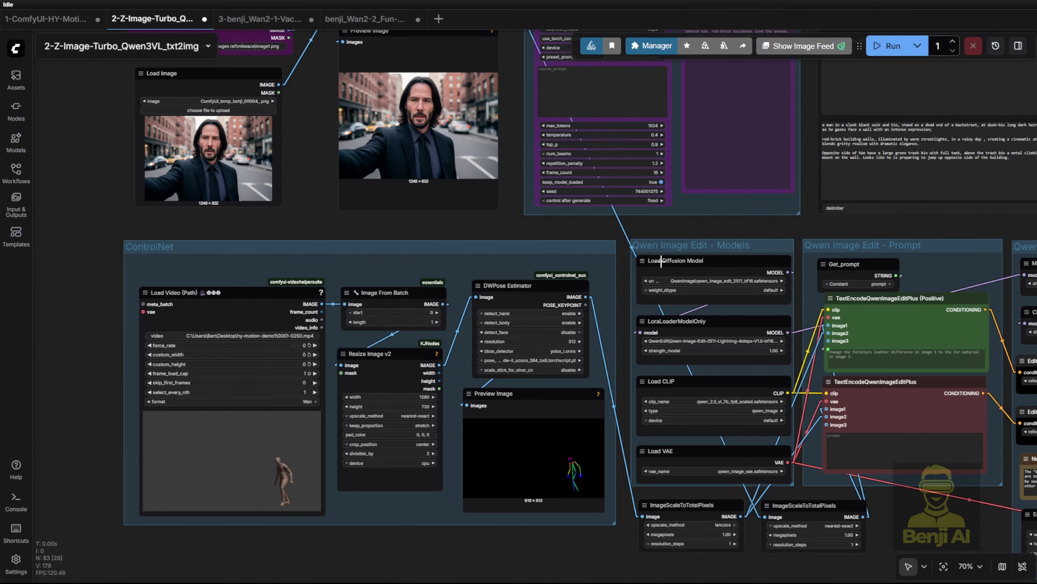
drag(694, 225, 112, 159)
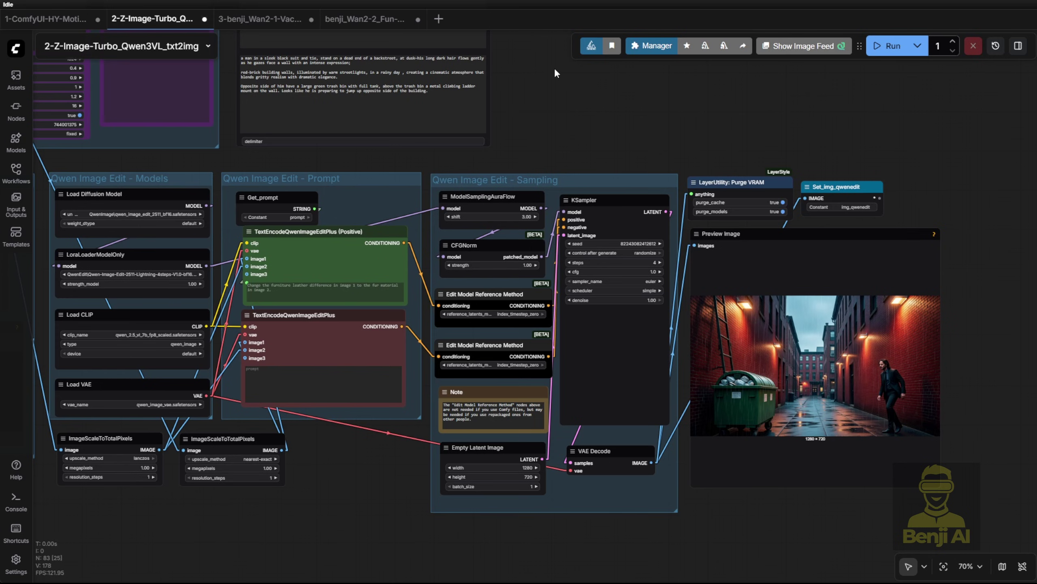
scroll(554, 69, up, 4)
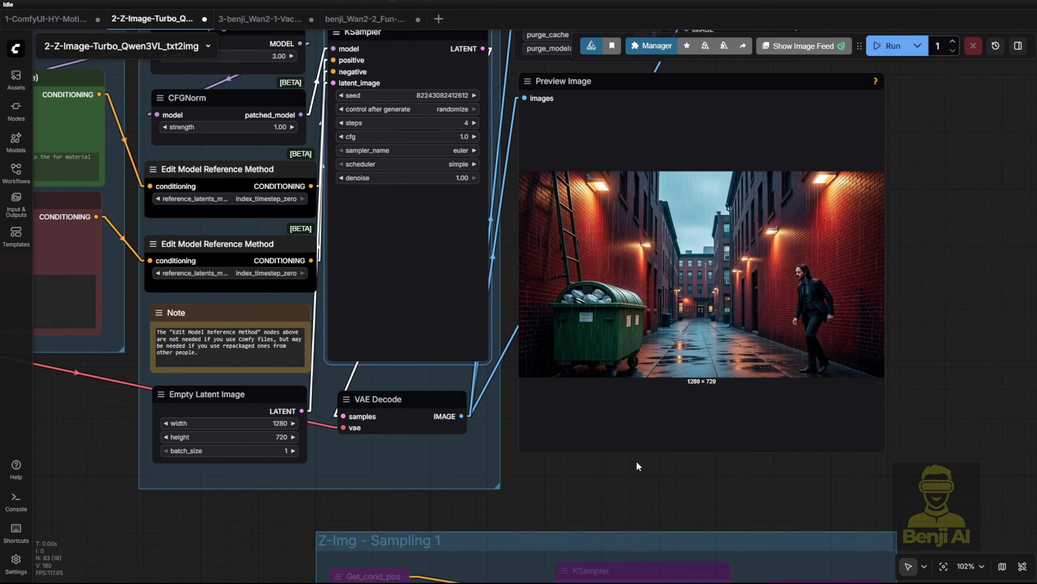
Examine the Z-Img - Sampling 1 group together with its prompt, LoRA and model loading groups
scroll(639, 463, down, 2)
drag(639, 463, 944, 91)
scroll(637, 188, down, 4)
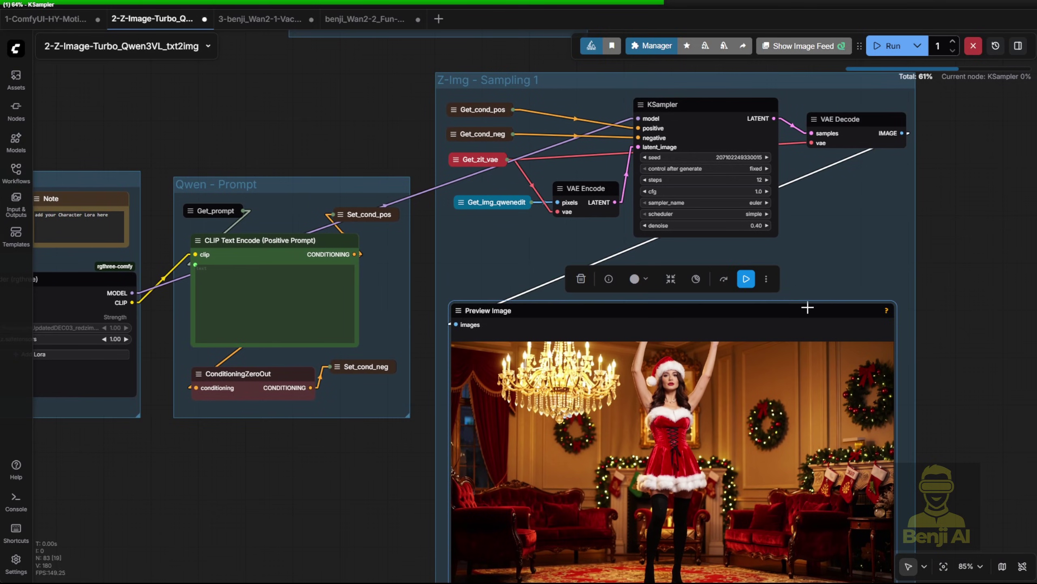
scroll(788, 295, down, 3)
drag(265, 170, 466, 259)
scroll(508, 228, down, 3)
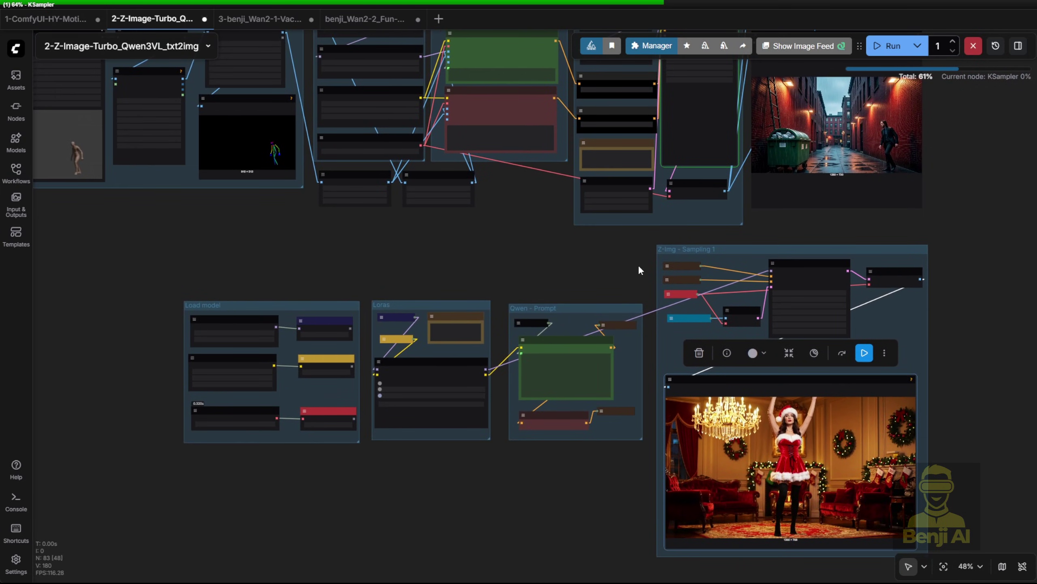
drag(822, 229, 727, 334)
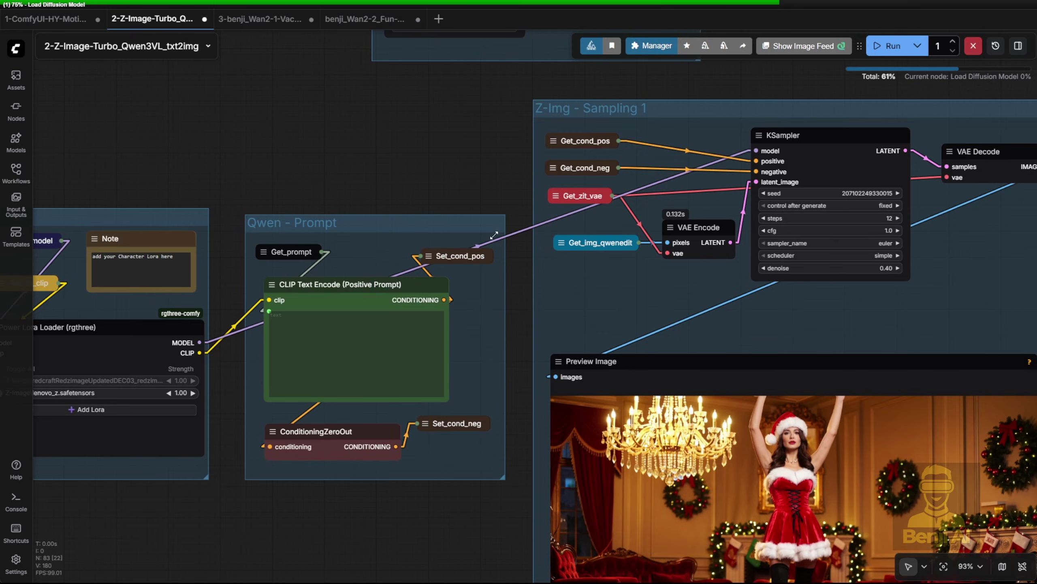
drag(370, 175, 901, 128)
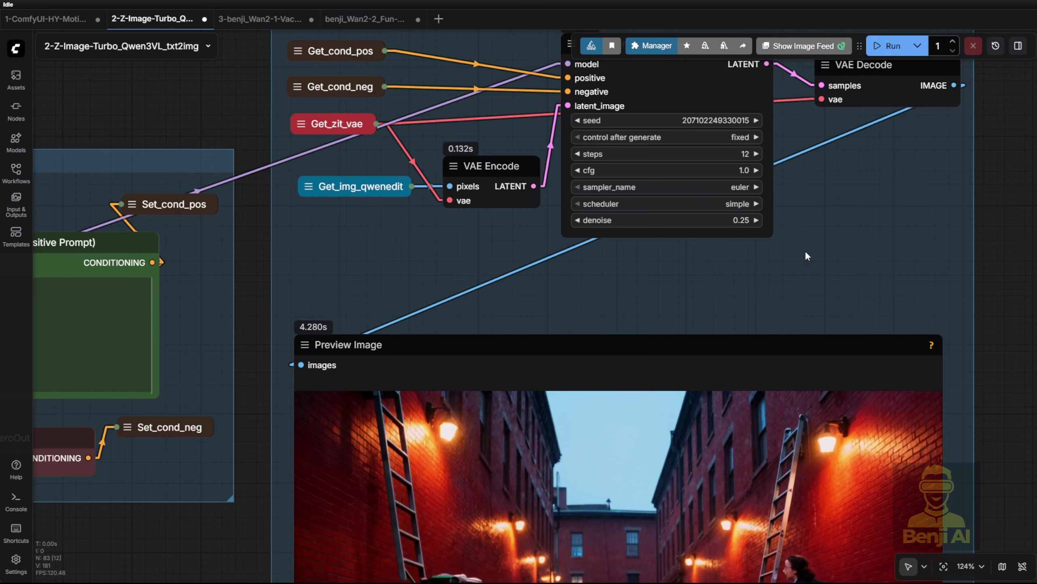
Check the refined alley image in the Z-Img - Sampling 1 preview and run the workflow again
drag(806, 250, 816, 154)
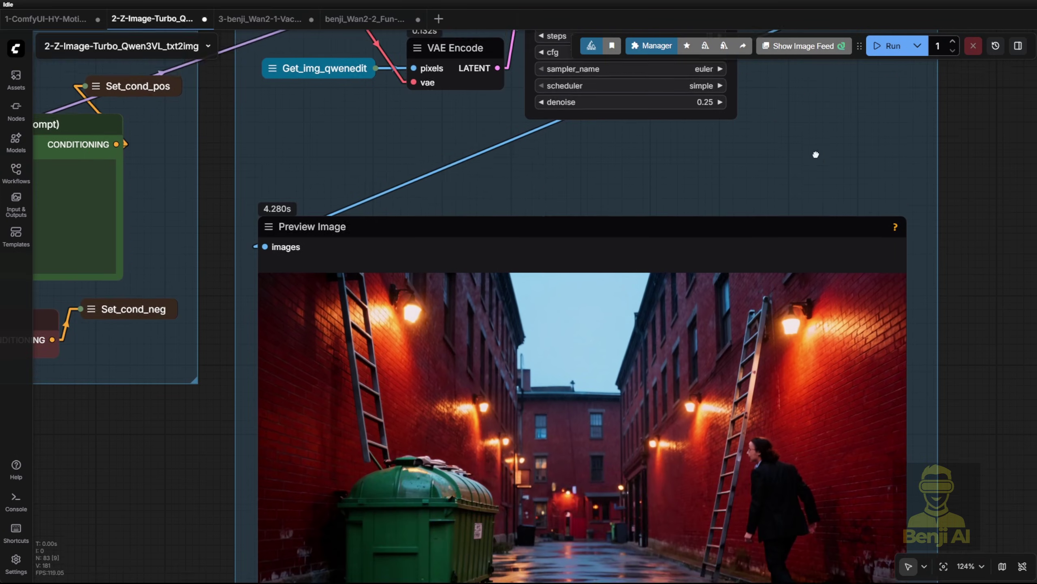
scroll(704, 323, down, 3)
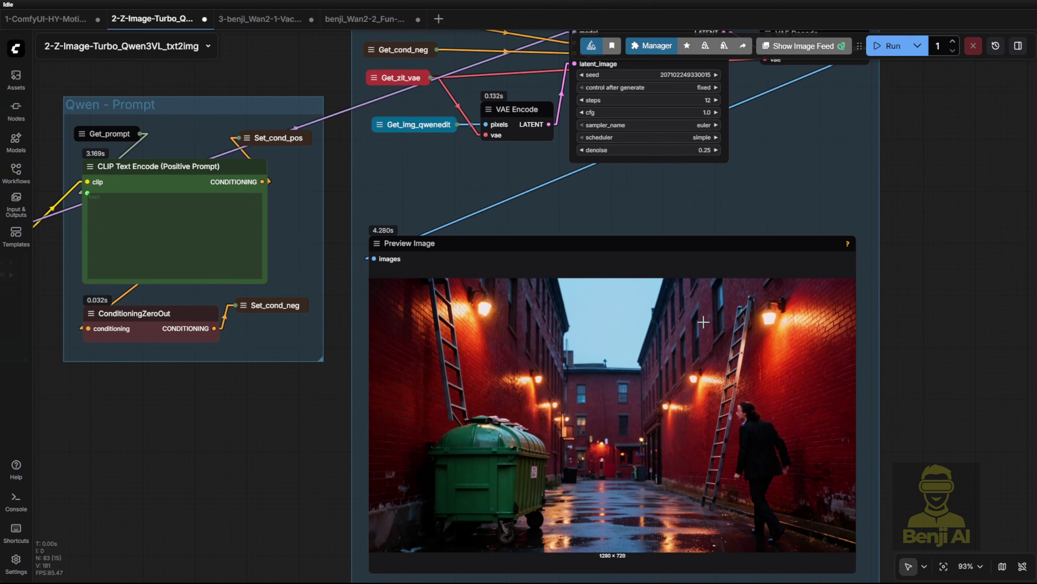
click(884, 56)
scroll(794, 162, down, 4)
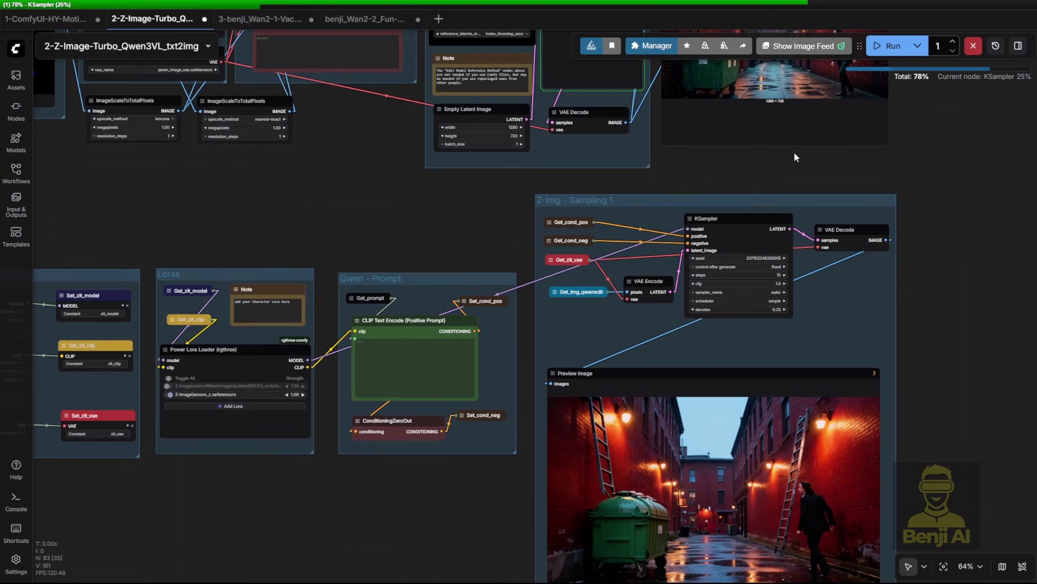
Compare the Qwen Image Edit alley image with the refined result in the Z-Img - Sampling 1 preview as the workflow finishes
drag(789, 163, 792, 280)
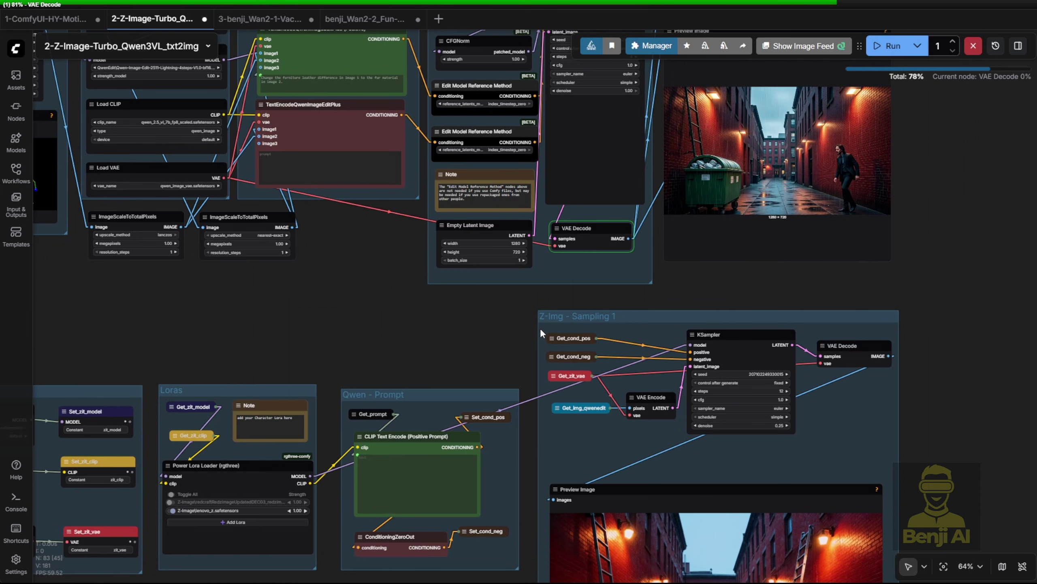
drag(692, 286, 665, 406)
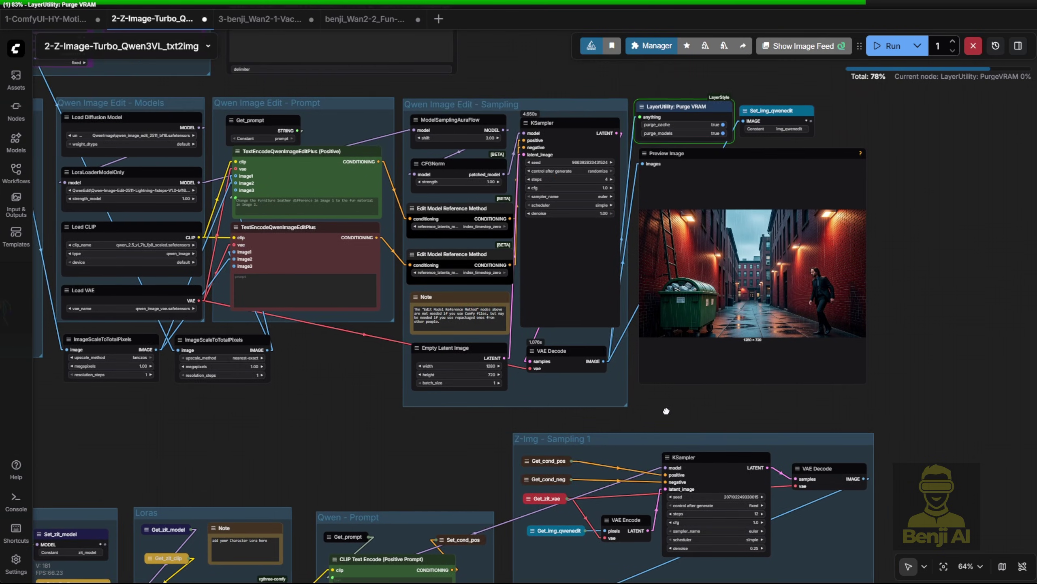
scroll(605, 241, up, 3)
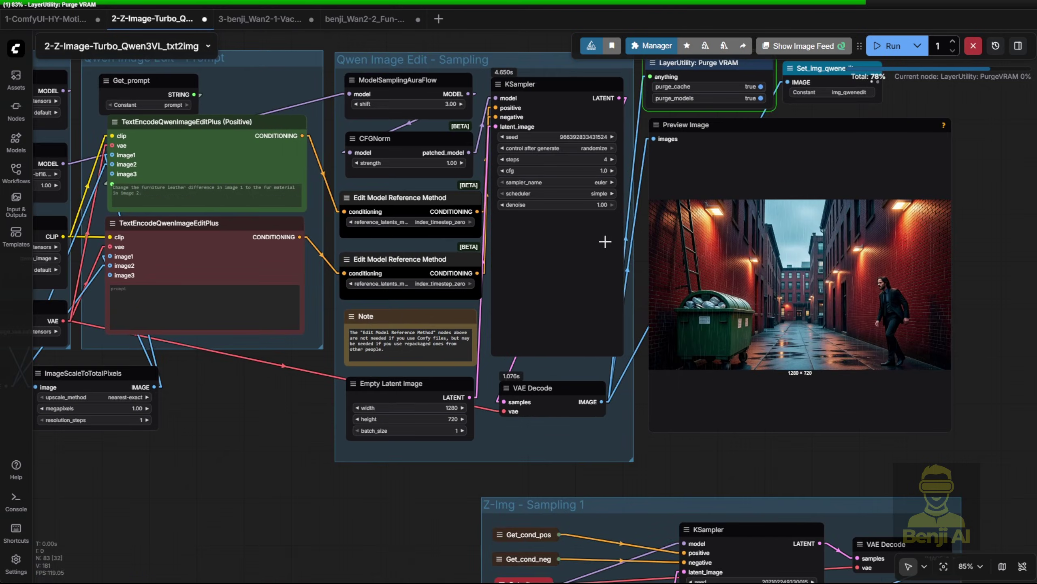
drag(260, 384, 263, 409)
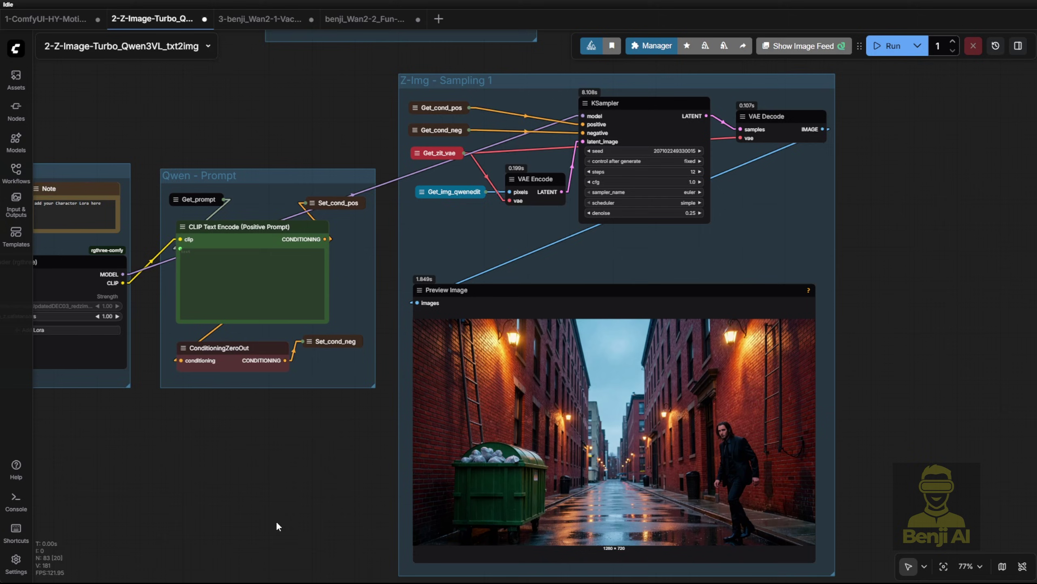
scroll(276, 521, down, 1)
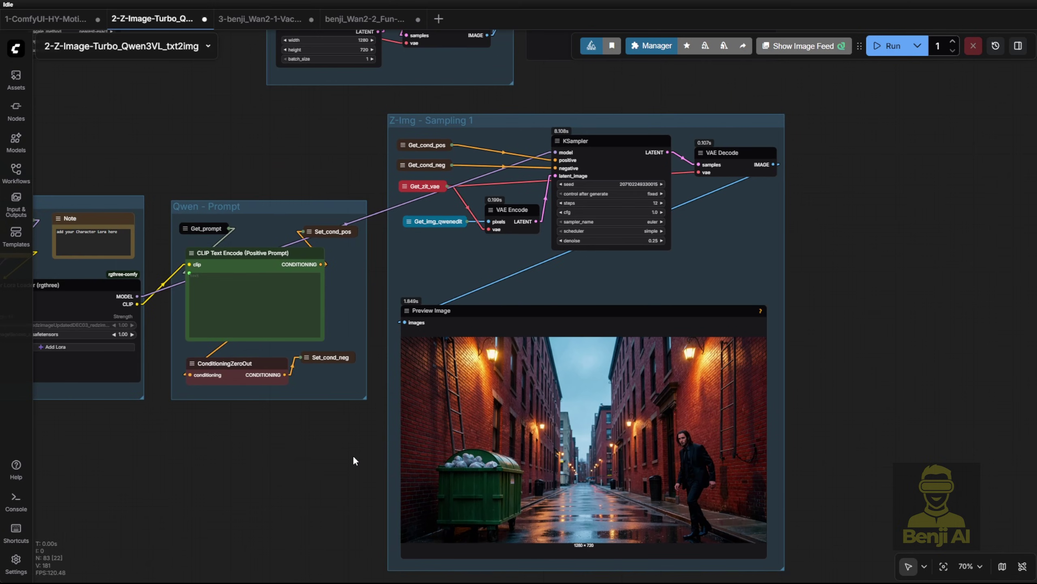
scroll(566, 487, up, 2)
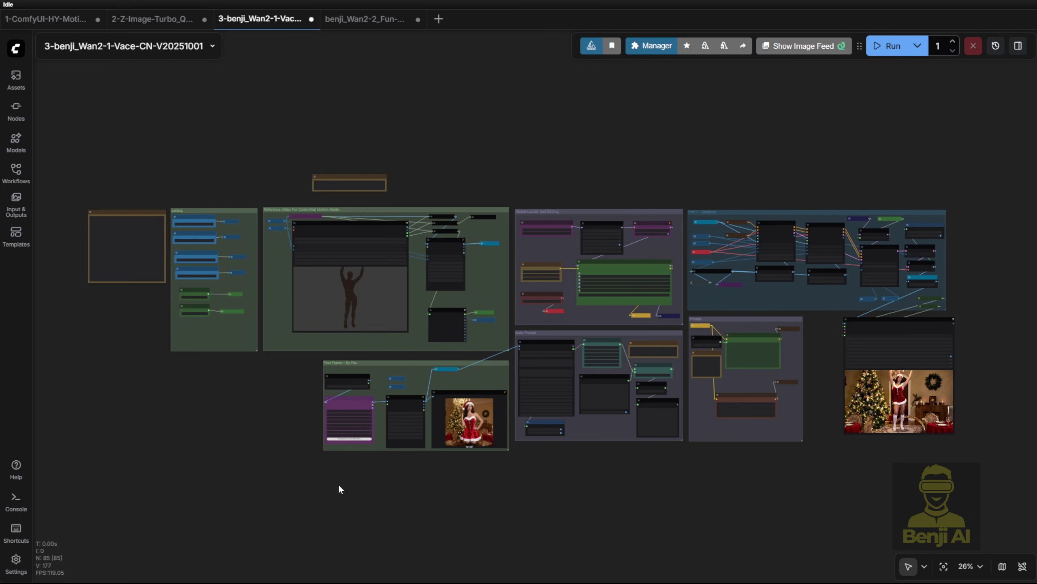
Examine the Wan 2.1 VACE workflow's model loaders and the Wan 2.2 Fun VACE workflow's sampling and video output nodes
scroll(415, 305, up, 11)
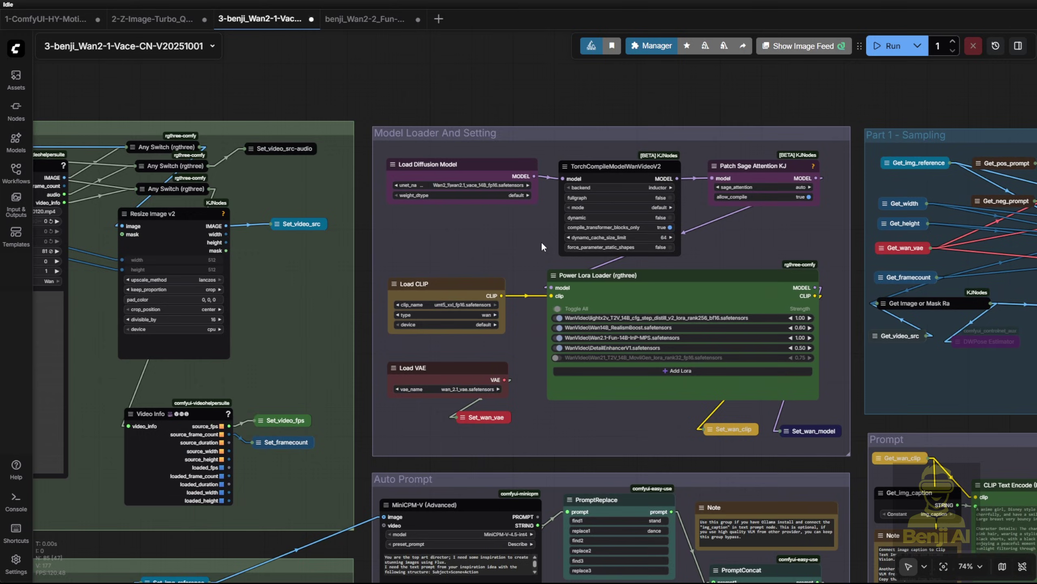
click(347, 17)
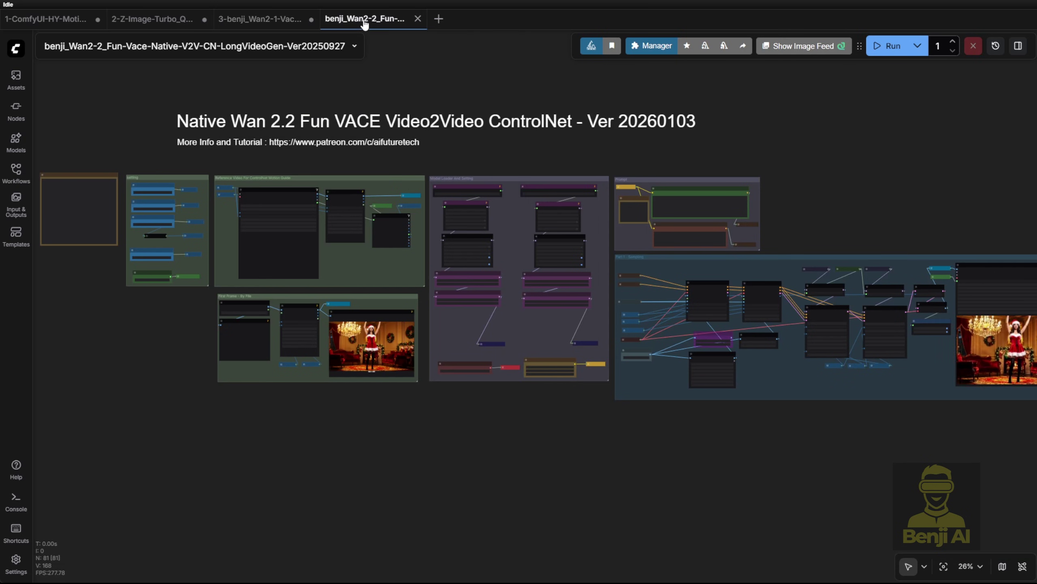
scroll(269, 223, up, 3)
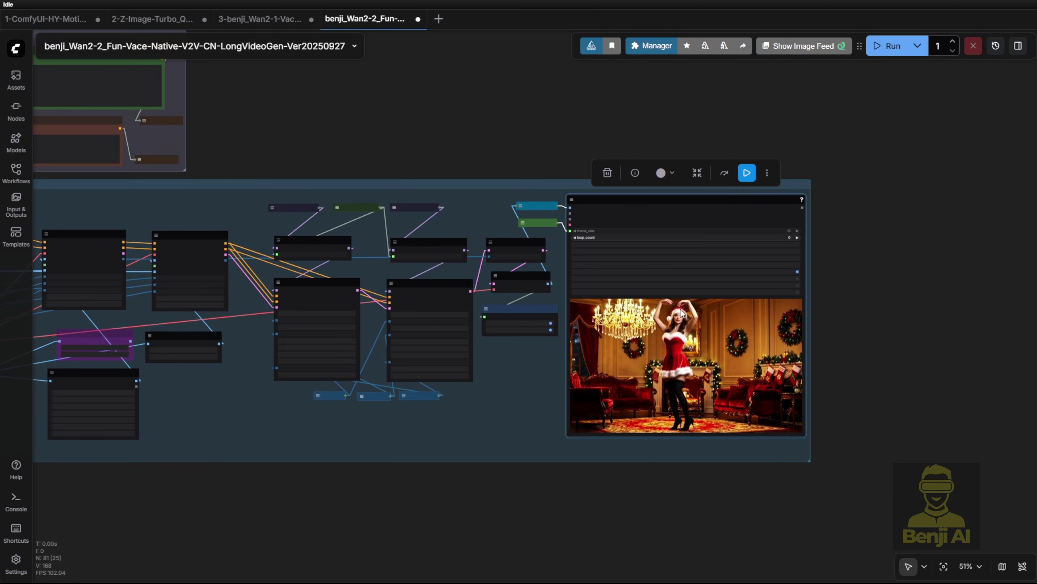
scroll(414, 548, down, 3)
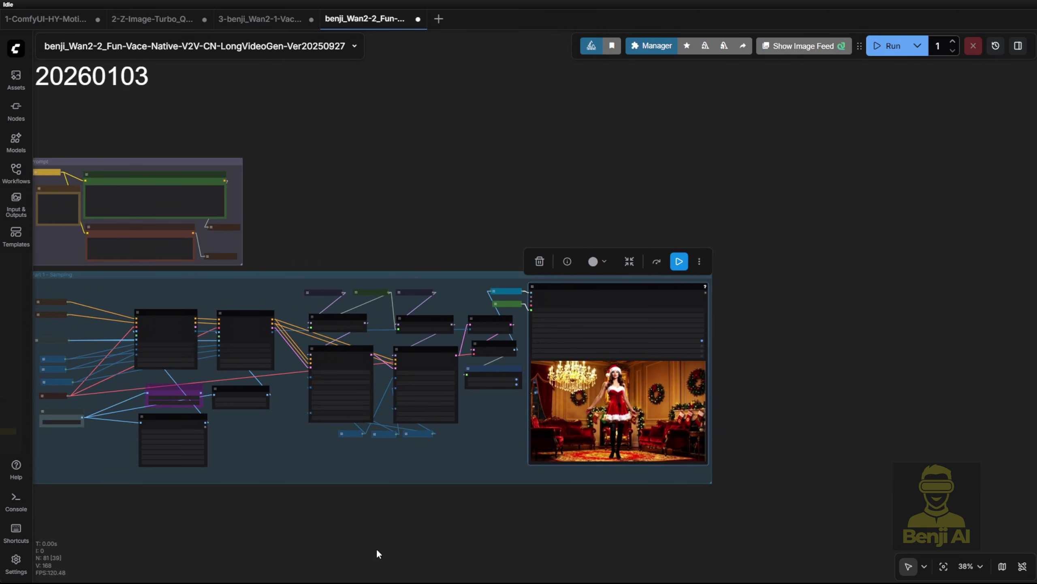
In the Wan 2.1 VACE workflow, set the First Frame image loader to the generated alley image's file path without quotation marks
click(288, 23)
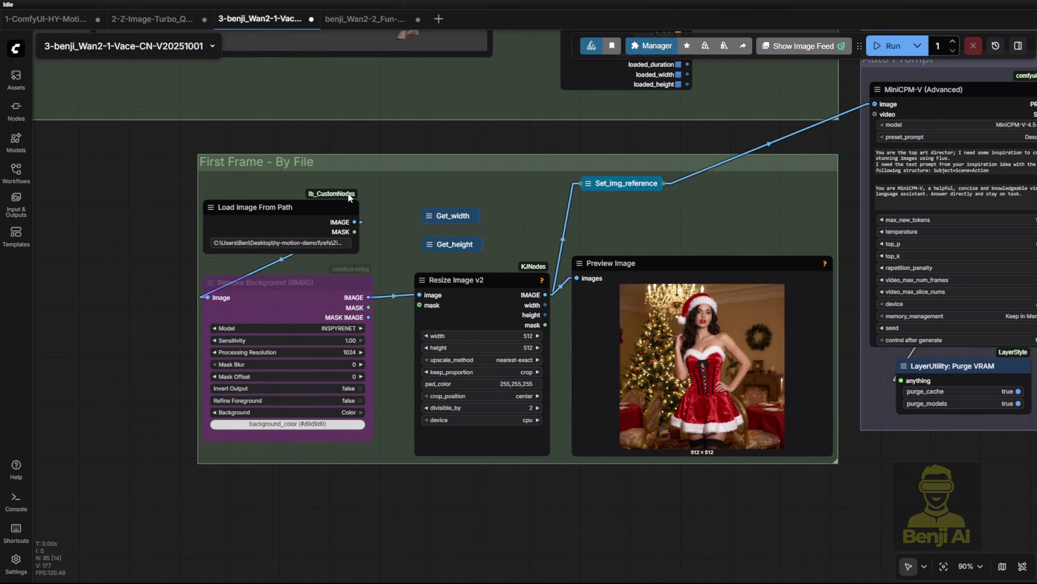
click(295, 244)
key(ctrl+v)
key(BackSpace)
drag(400, 235, 300, 236)
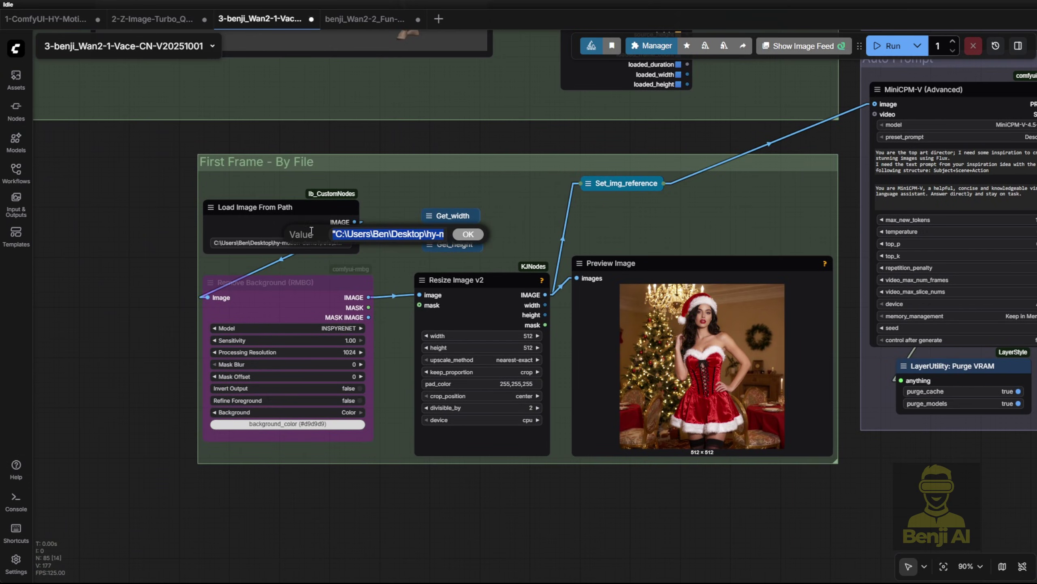
click(337, 235)
key(BackSpace)
key(Return)
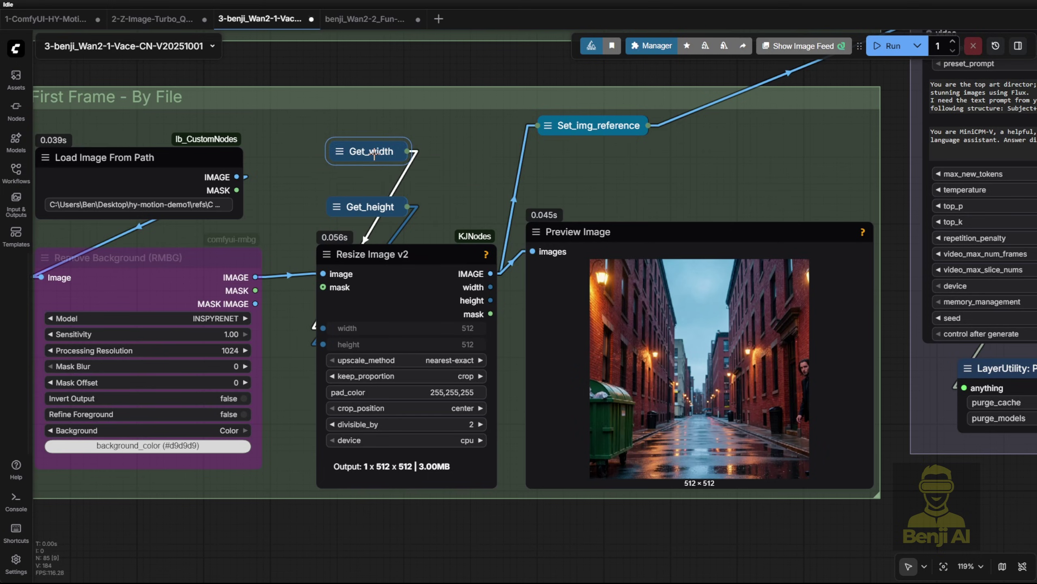
click(357, 182)
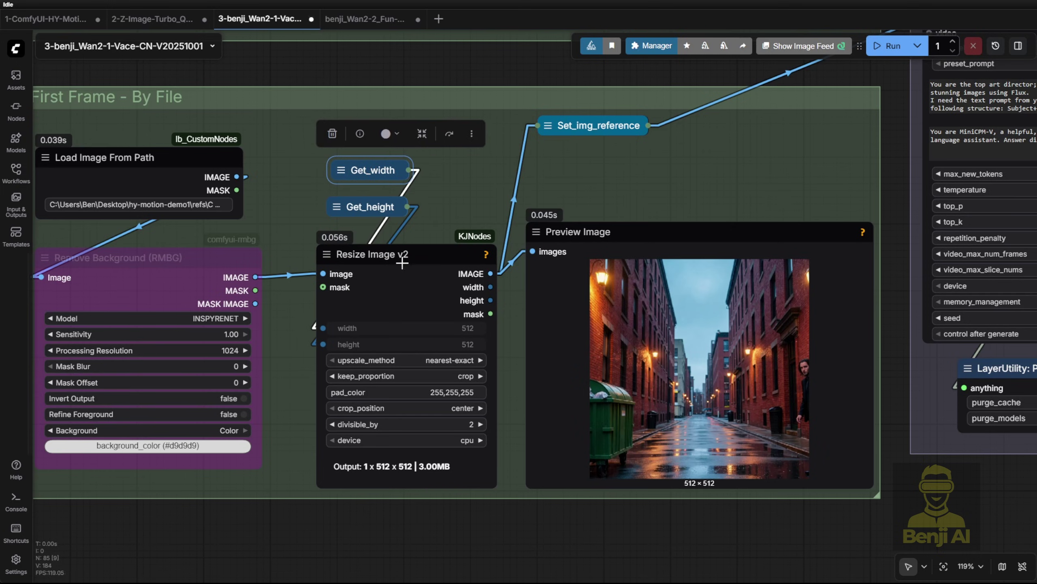
Set frame_load_cap to 149 on the Load Video (Path) node in the reference video group
scroll(394, 230, down, 7)
drag(279, 112, 648, 452)
scroll(233, 226, up, 2)
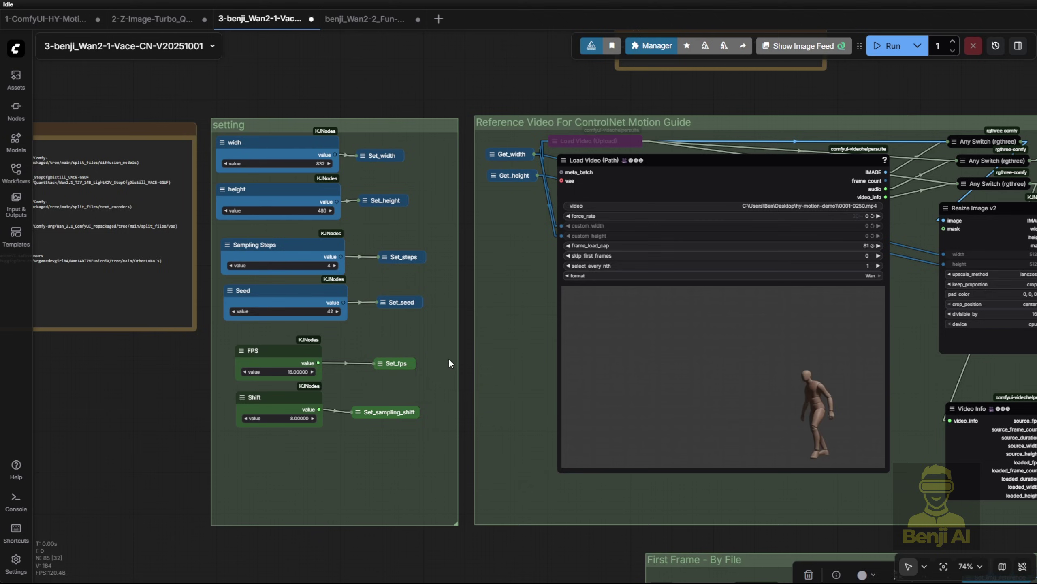
drag(449, 358, 375, 357)
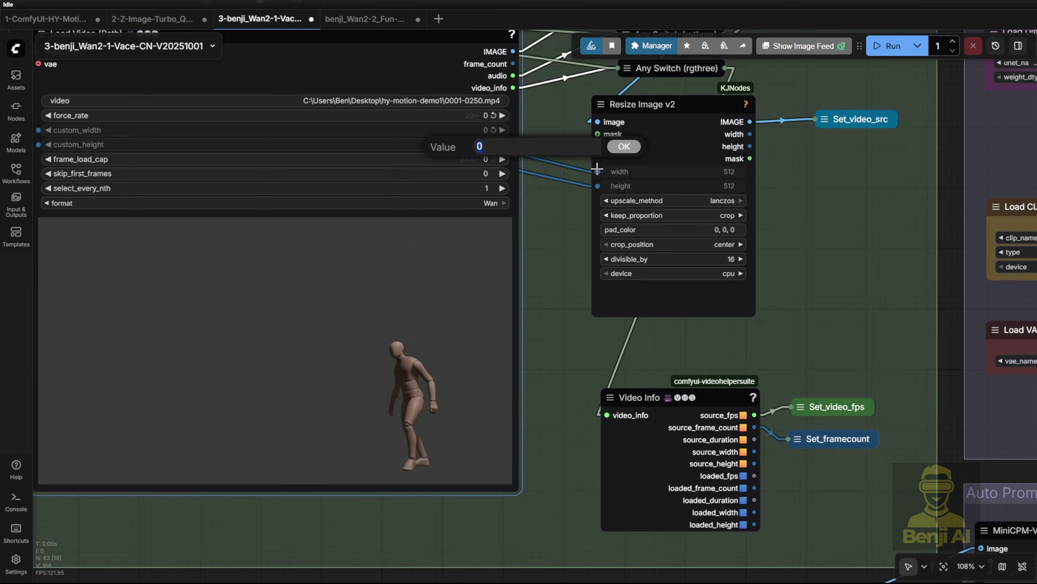
text(149)
key(Return)
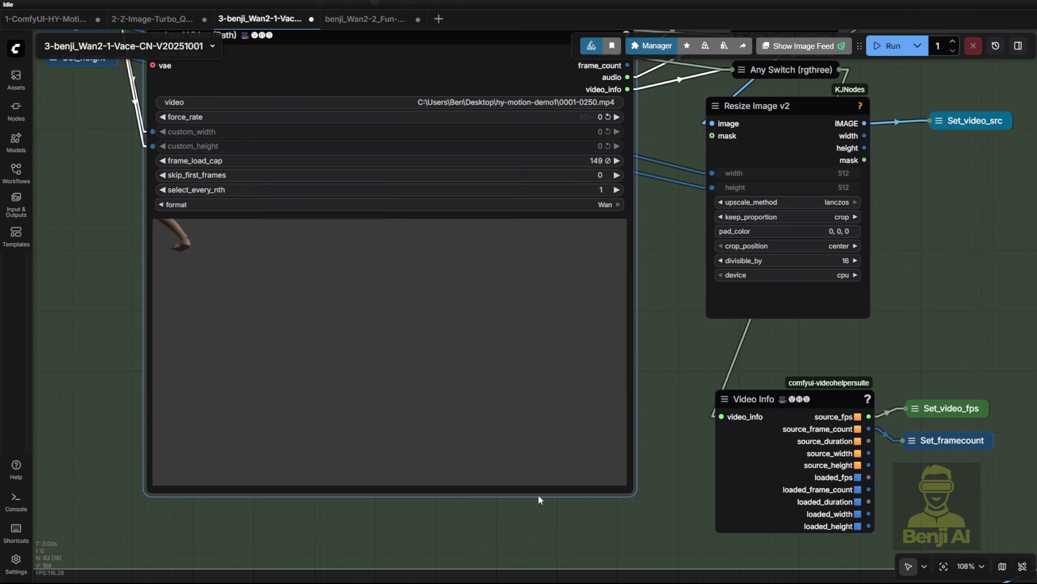
Check the resized first-frame preview, the Wan 2.1 VACE model and LoRA loaders, and the Part 1 - Sampling group
scroll(540, 496, down, 1)
drag(573, 519, 326, 89)
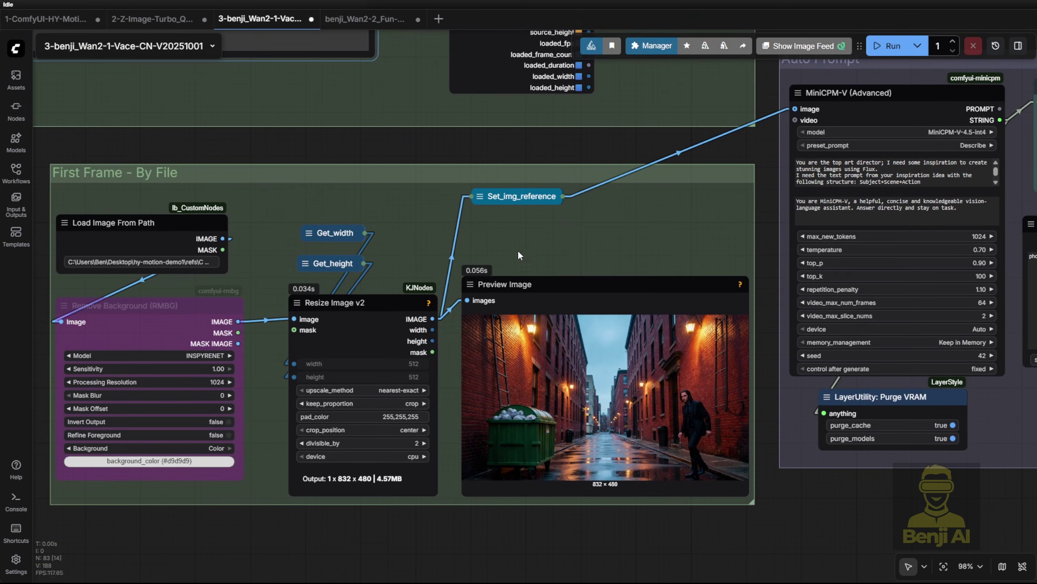
drag(560, 241, 553, 153)
scroll(572, 168, up, 3)
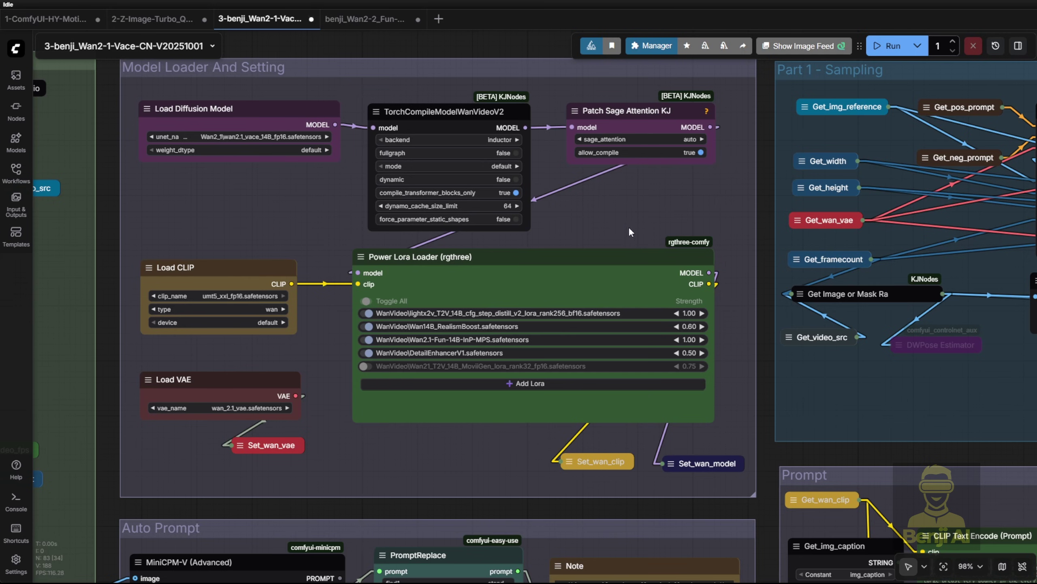
drag(629, 228, 577, 177)
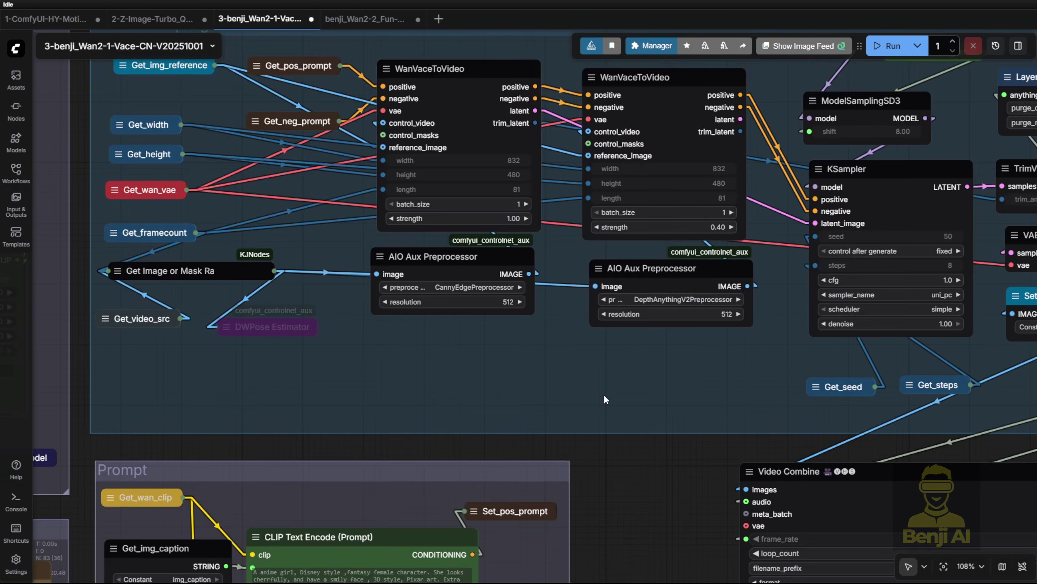
scroll(604, 395, down, 3)
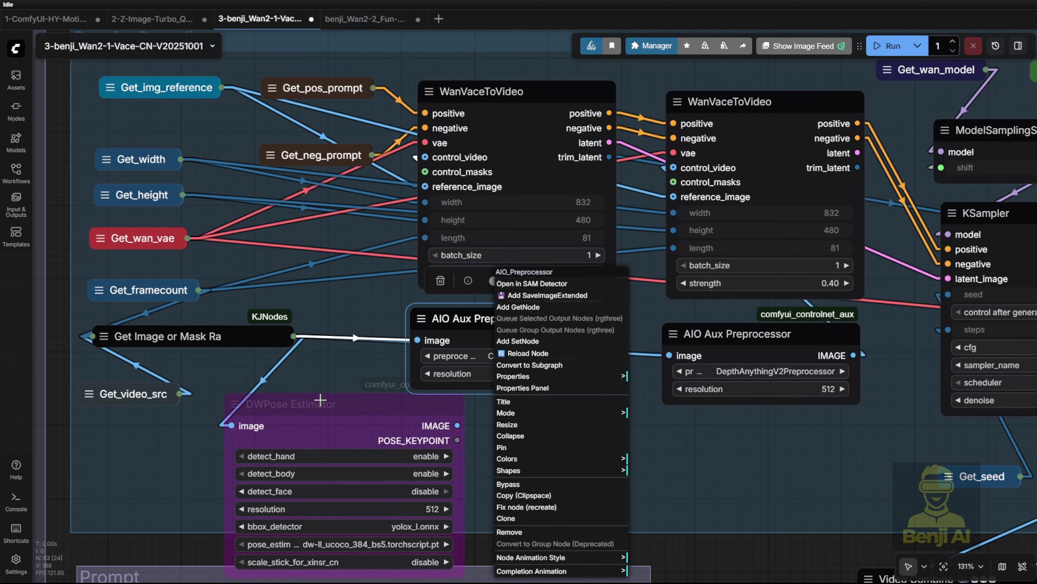
Enable the DWPose Estimator in place of the CannyEdgePreprocessor node, which is bypassed, and move the estimator over to it
click(317, 409)
right_click(317, 411)
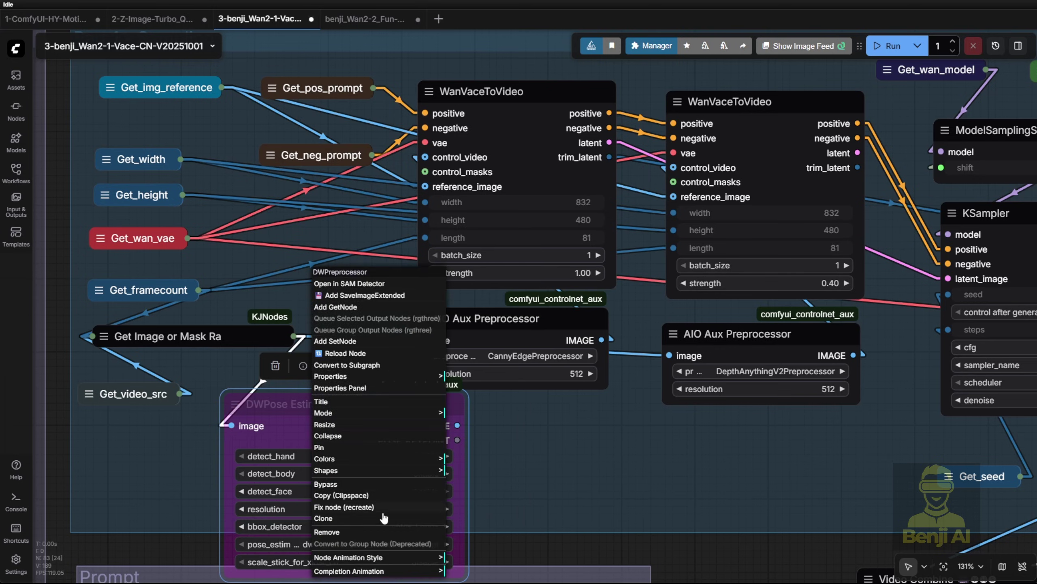
click(363, 485)
click(499, 312)
key(ctrl+b)
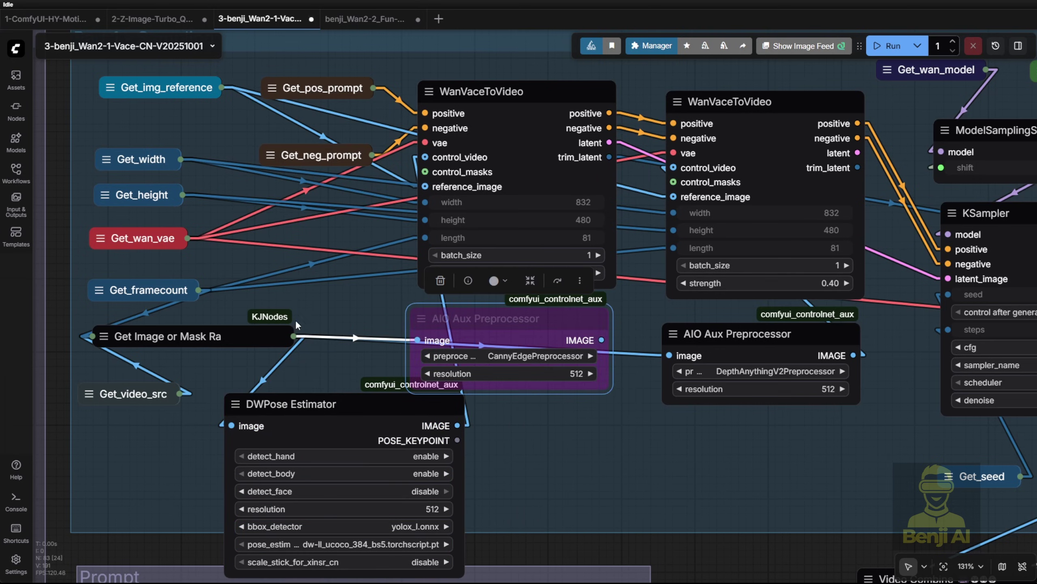
drag(322, 410, 443, 350)
Bypass the MiniCPM-V (Advanced) node and its connected LayerUtility: Purge VRAM node in the Auto Prompt group
scroll(592, 490, down, 4)
drag(627, 514, 1032, 82)
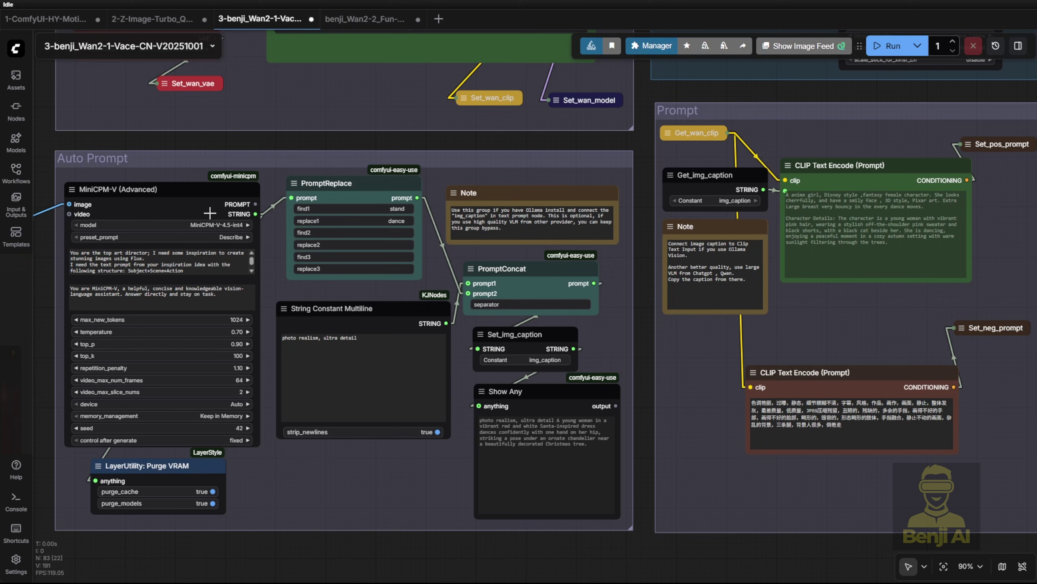
click(200, 197)
drag(339, 493, 427, 508)
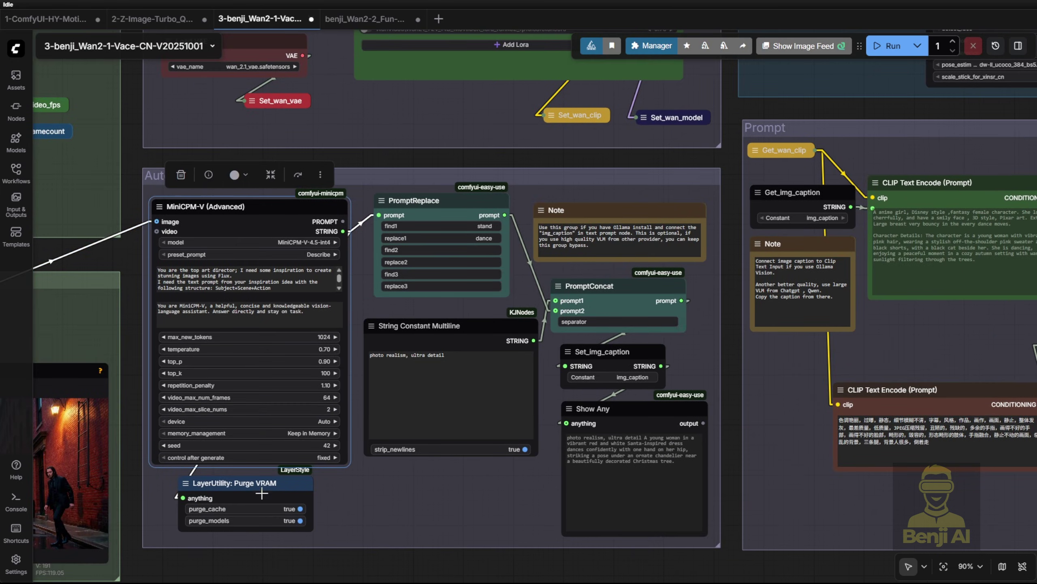
drag(269, 486, 287, 493)
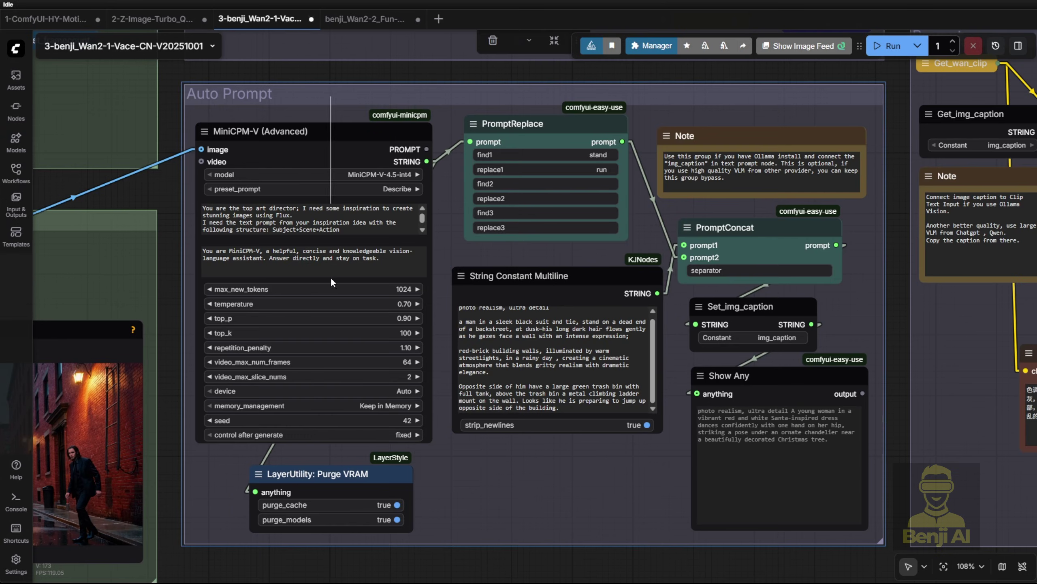
click(348, 100)
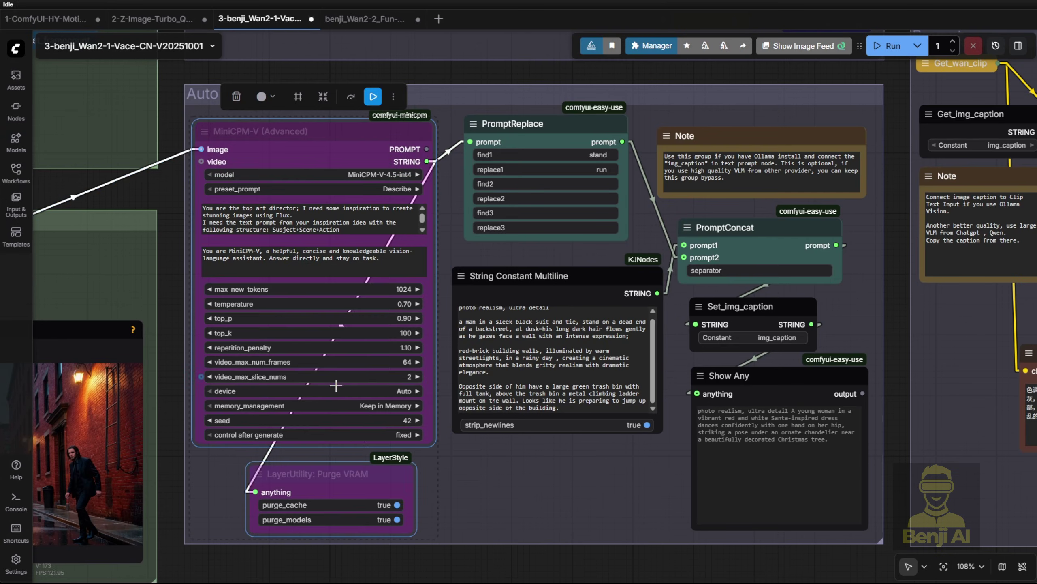
Execute the Auto Prompt branch through its Show Any node to output the combined caption
drag(647, 487, 506, 479)
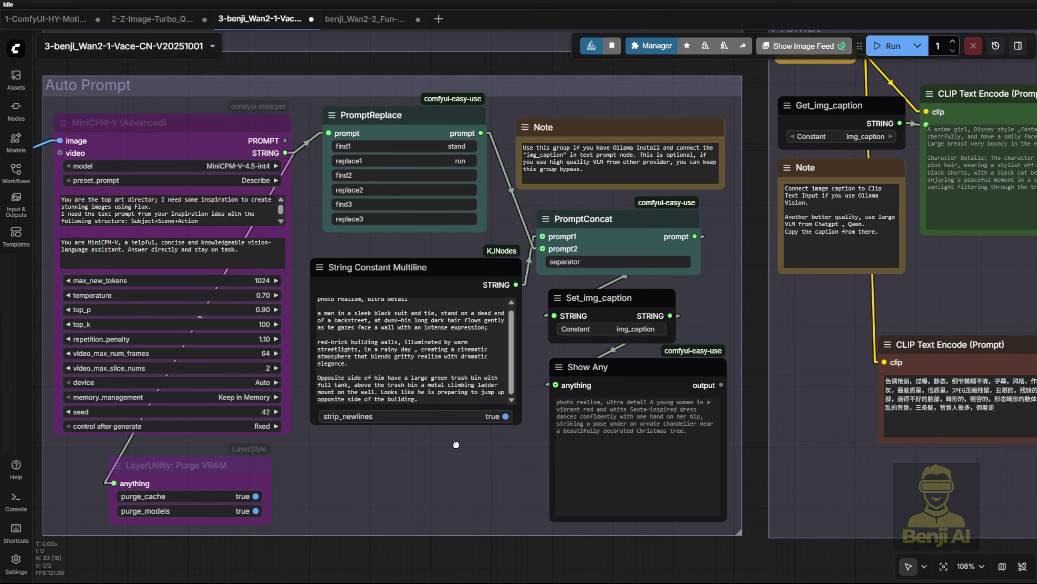
drag(456, 444, 304, 409)
click(474, 342)
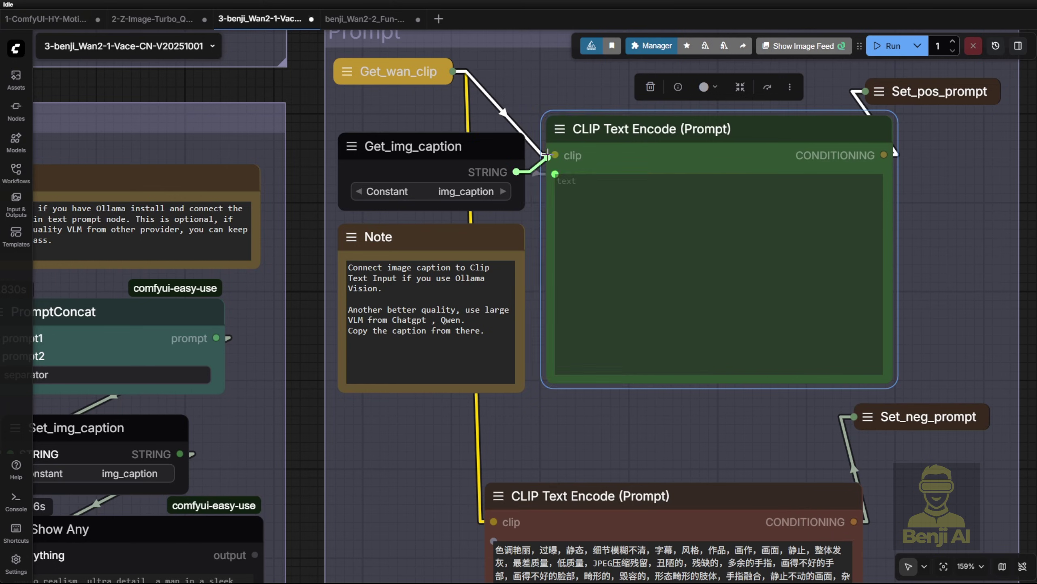
Paste the description of the black-suited man in the rainy red-brick backstreet into the positive CLIP Text Encode prompt
drag(516, 172, 456, 87)
click(652, 228)
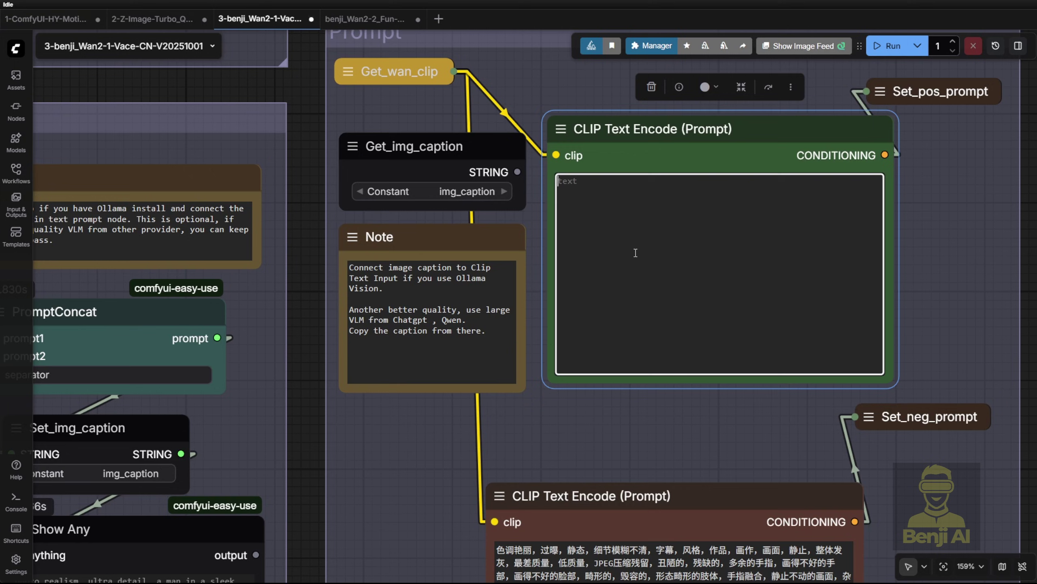
text(a man in a sleek black suit and tie, stand on a dead end of a backstreet, at dusk—his long dark hair flows gently as he gazes face a wall with an intense expression;  red-brick building walls, illuminated by warm streetlights, in a rainy day , creating a cinematic atmosphere that blends gritty realism with dramatic elegance.  Opposite side of him have a large green trash bin with full tank, above the trash bin a metal climbing ladder mount on the wall. Looks like he is preparing to jump up opposite side of the building.)
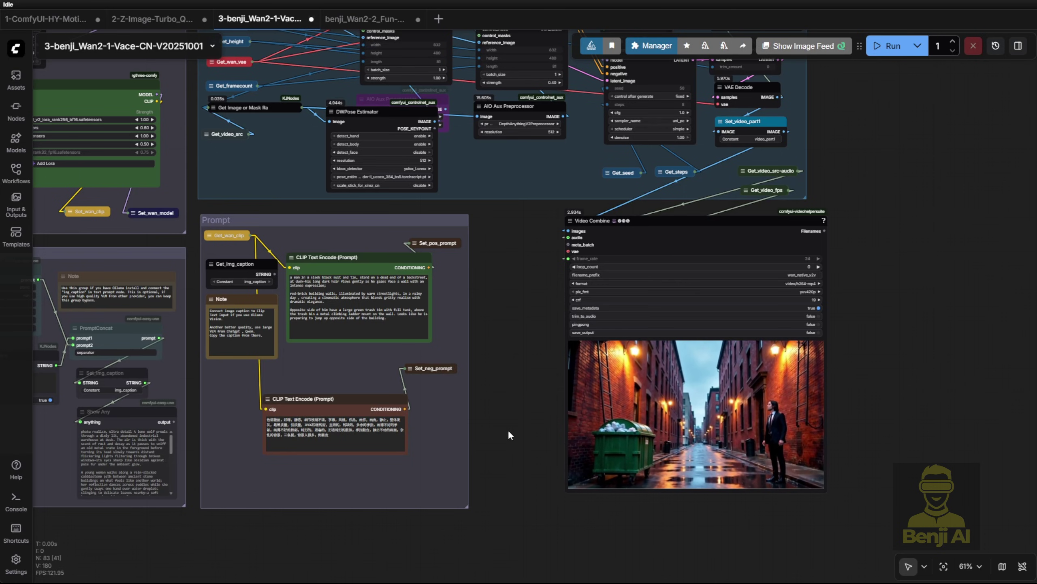
Review the generated alley video and its prompts against the reference motion clip and first frame
drag(507, 430, 573, 454)
scroll(716, 443, up, 3)
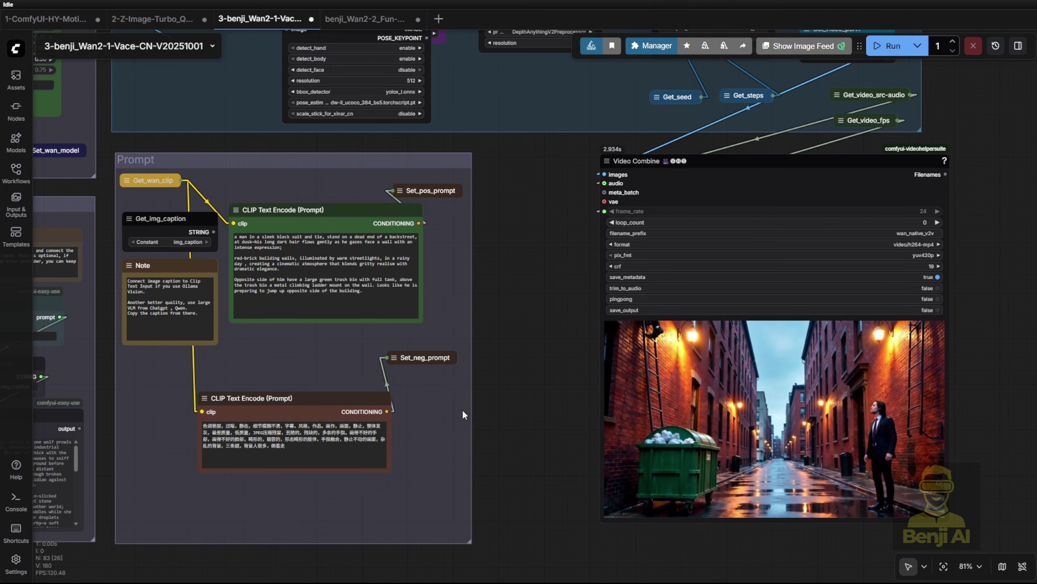
drag(563, 416, 998, 477)
scroll(584, 444, down, 3)
scroll(339, 342, down, 2)
drag(286, 332, 587, 359)
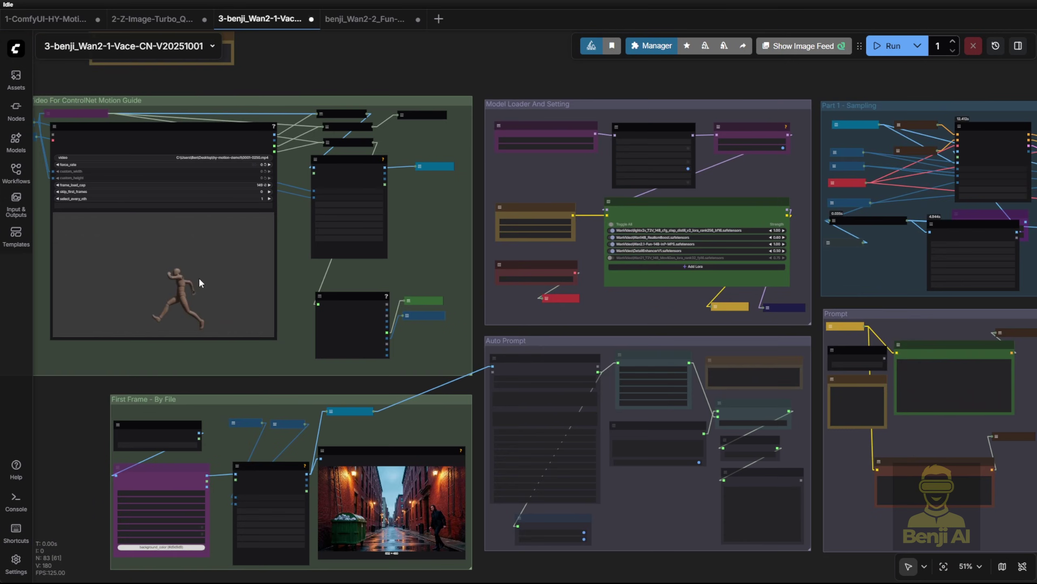
Inspect the Video Info node's connections and the model loader group, and view the Video Combine result up close
scroll(200, 276, up, 3)
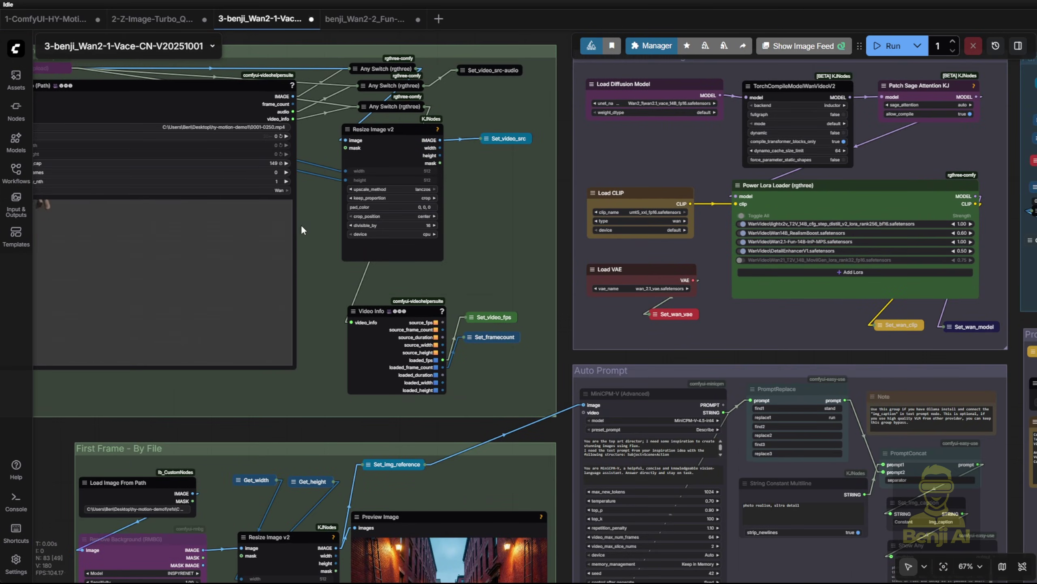
drag(315, 228, 379, 238)
scroll(425, 237, down, 5)
drag(669, 285, 223, 216)
scroll(750, 367, up, 4)
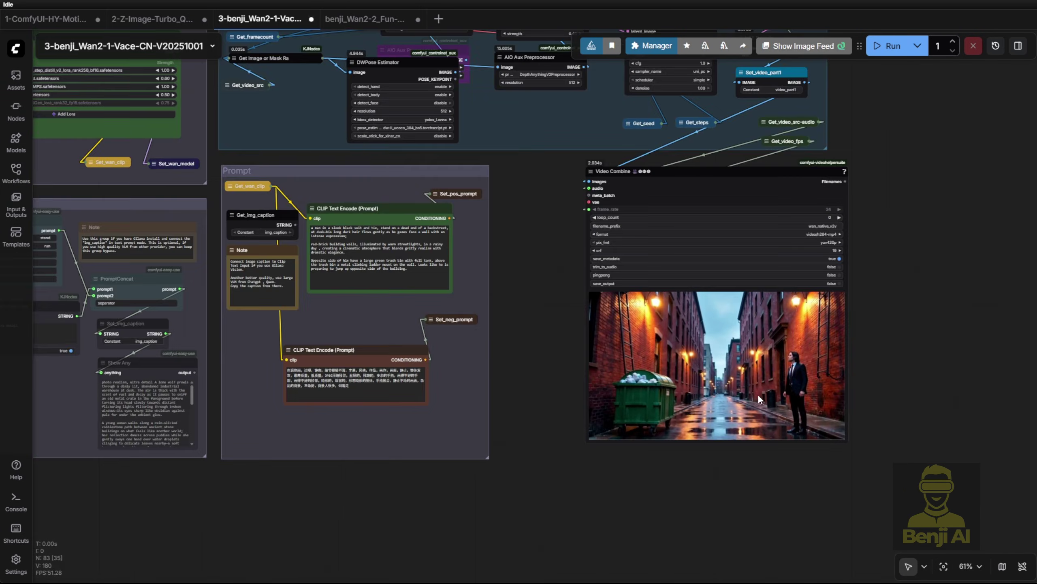
scroll(690, 385, up, 2)
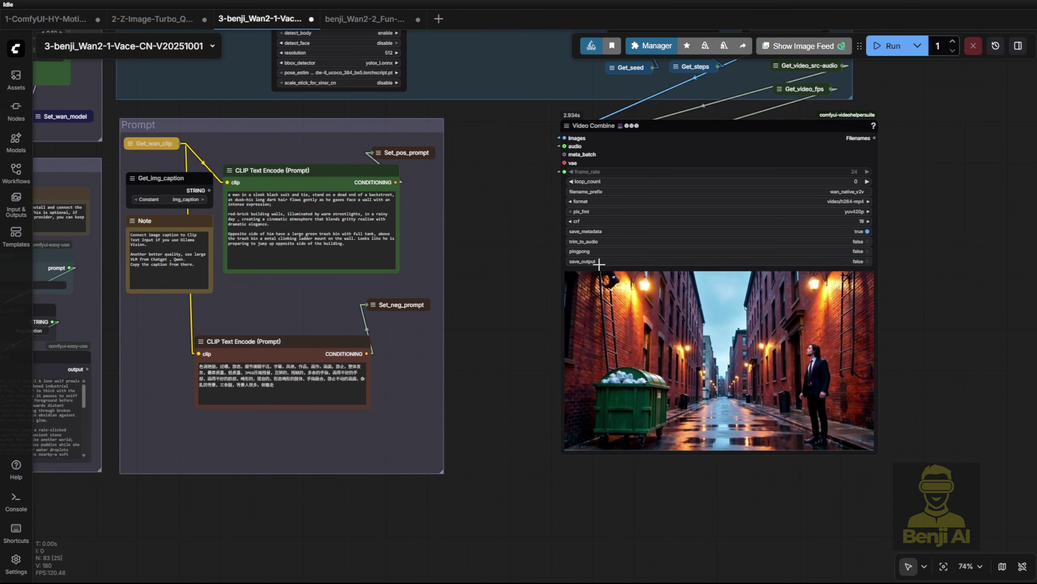
drag(505, 237, 546, 296)
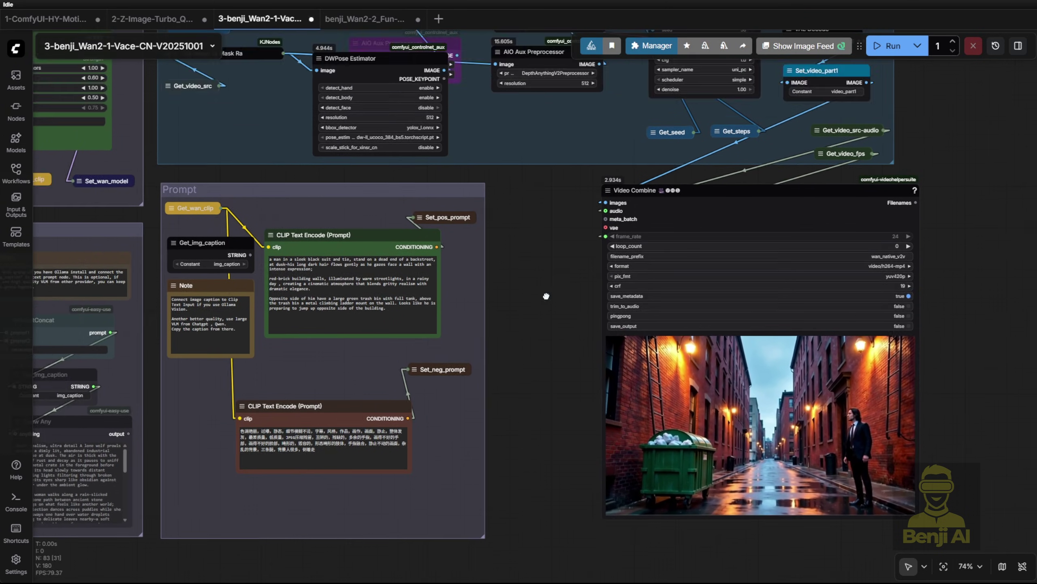
scroll(546, 296, down, 7)
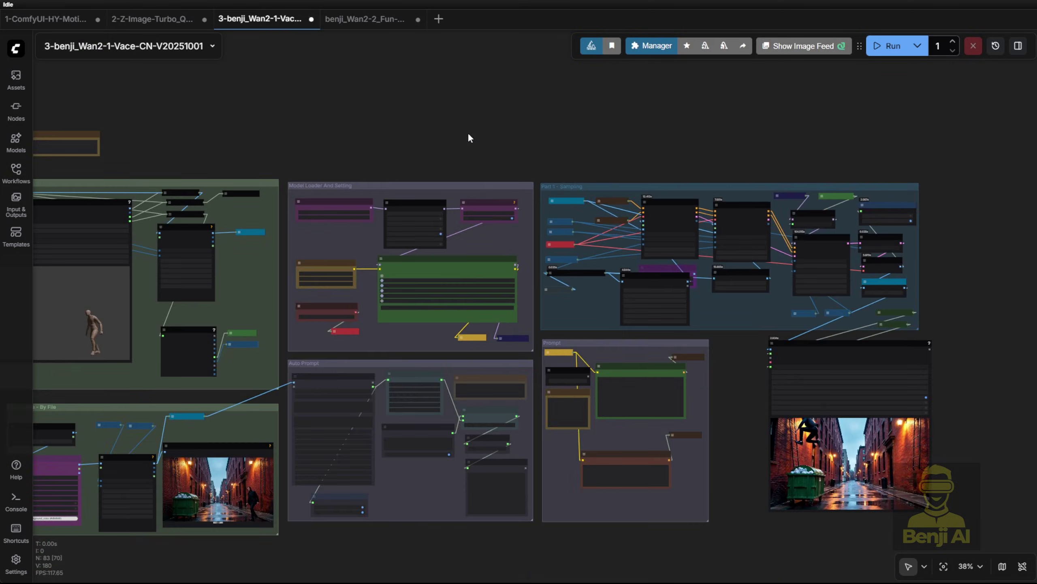
drag(470, 135, 567, 139)
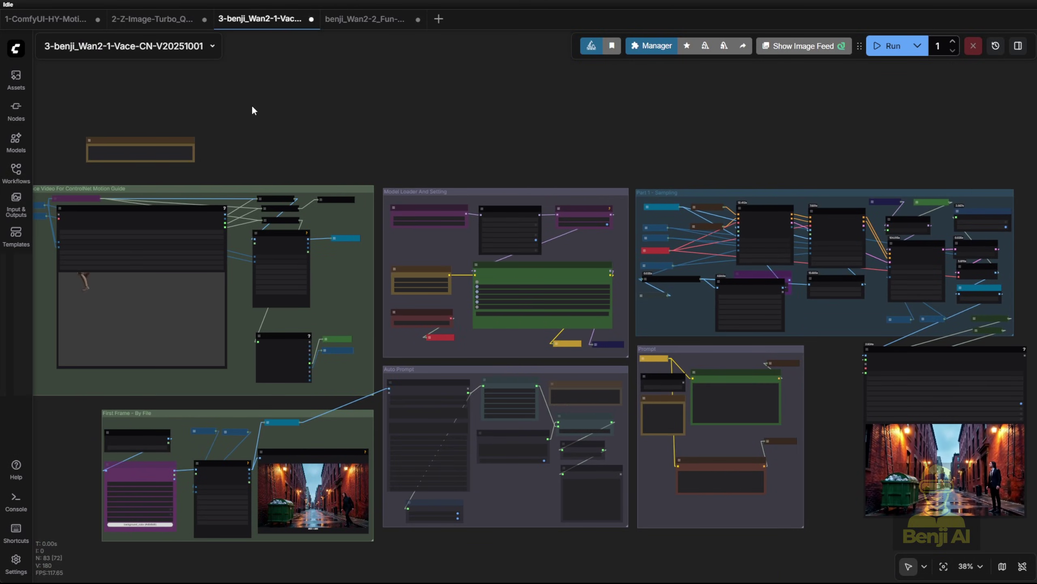
drag(311, 107, 428, 117)
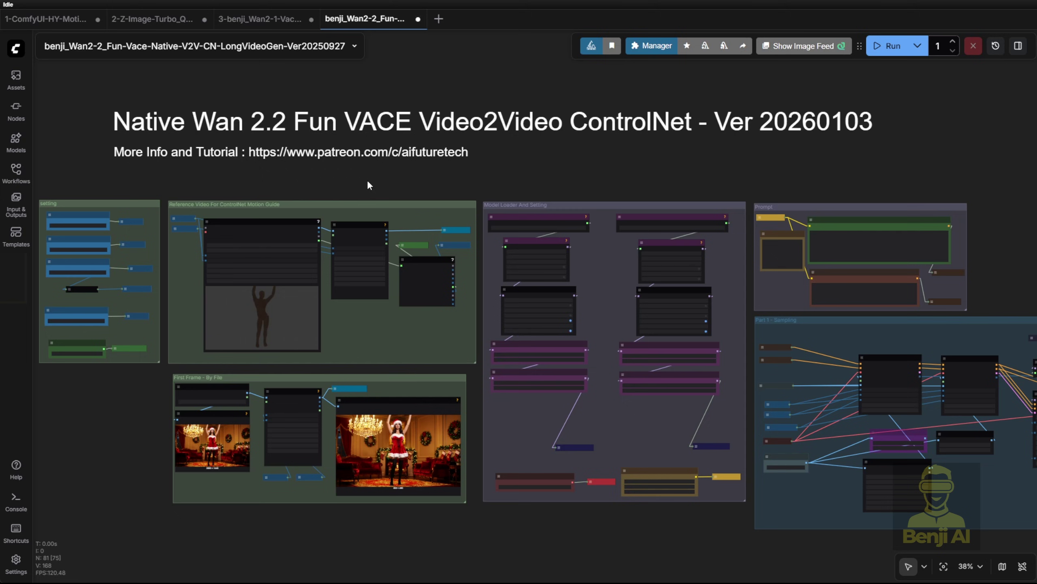
In the Wan 2.2 Fun VACE workflow, set the Load Video node's path to 0001-0250.mp4 in the hy-motion-demo1 folder
scroll(334, 355, up, 7)
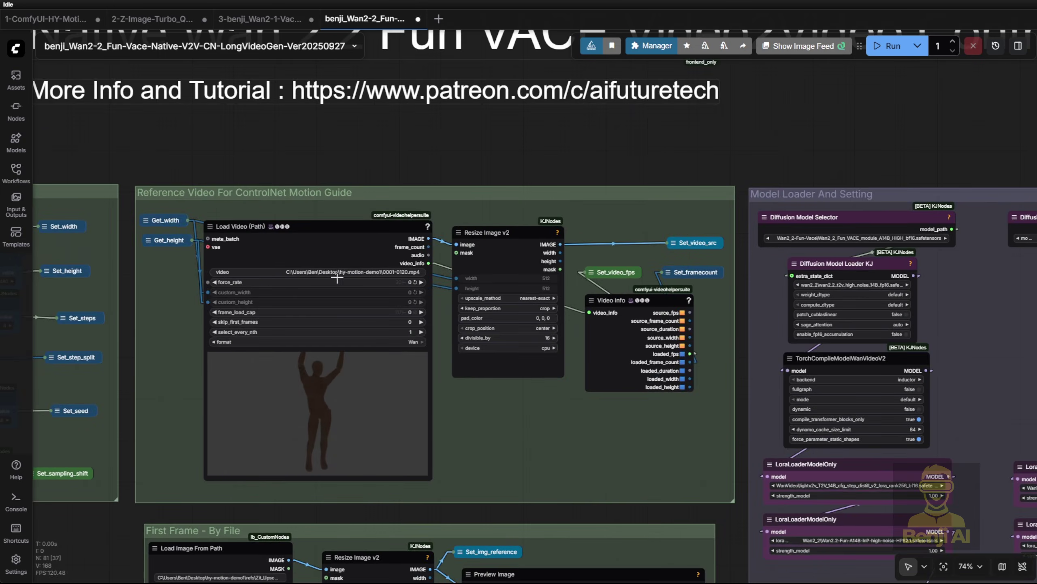
click(337, 273)
key(ctrl+a)
text(C:\Users\Ben\Desktop\hy-motion-demo1\0001-0250.mp4)
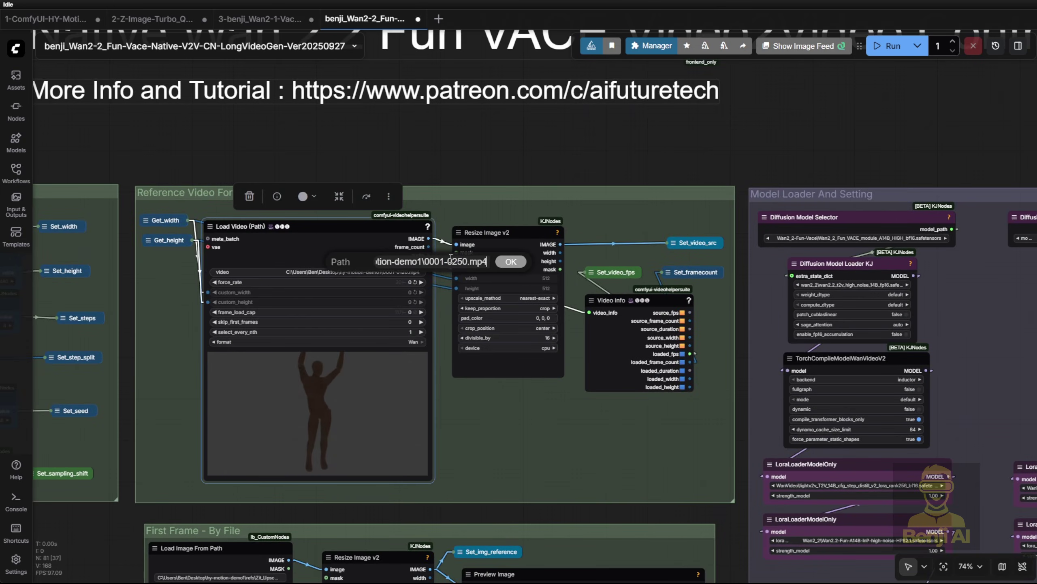
click(516, 263)
drag(504, 445, 474, 345)
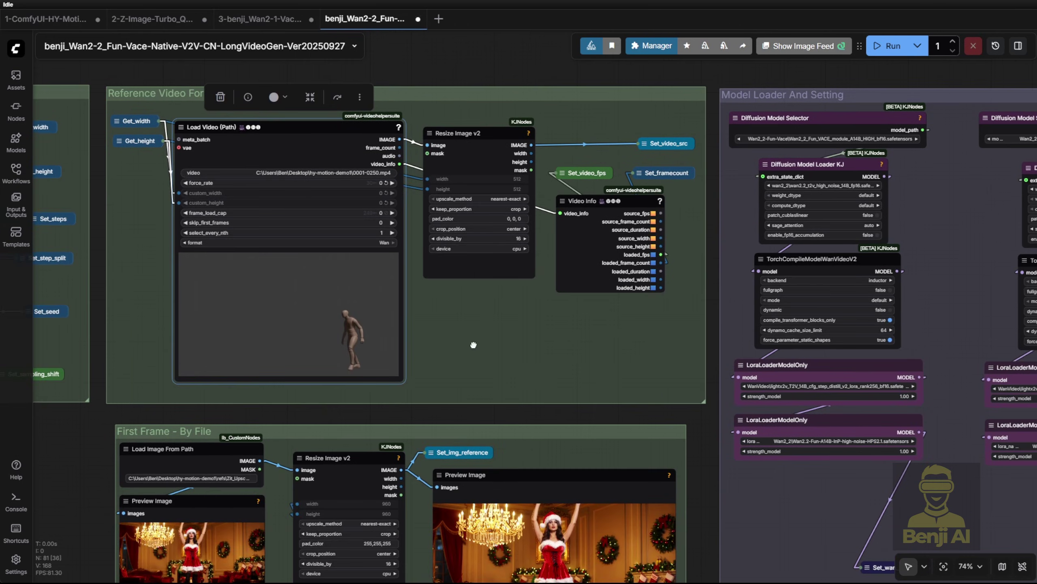
mouse_move(284, 30)
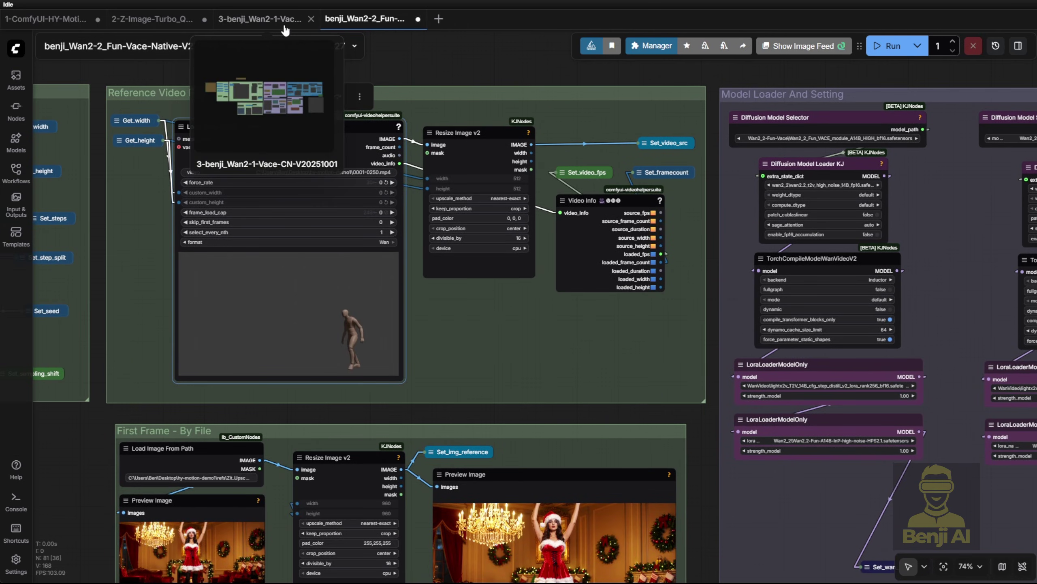